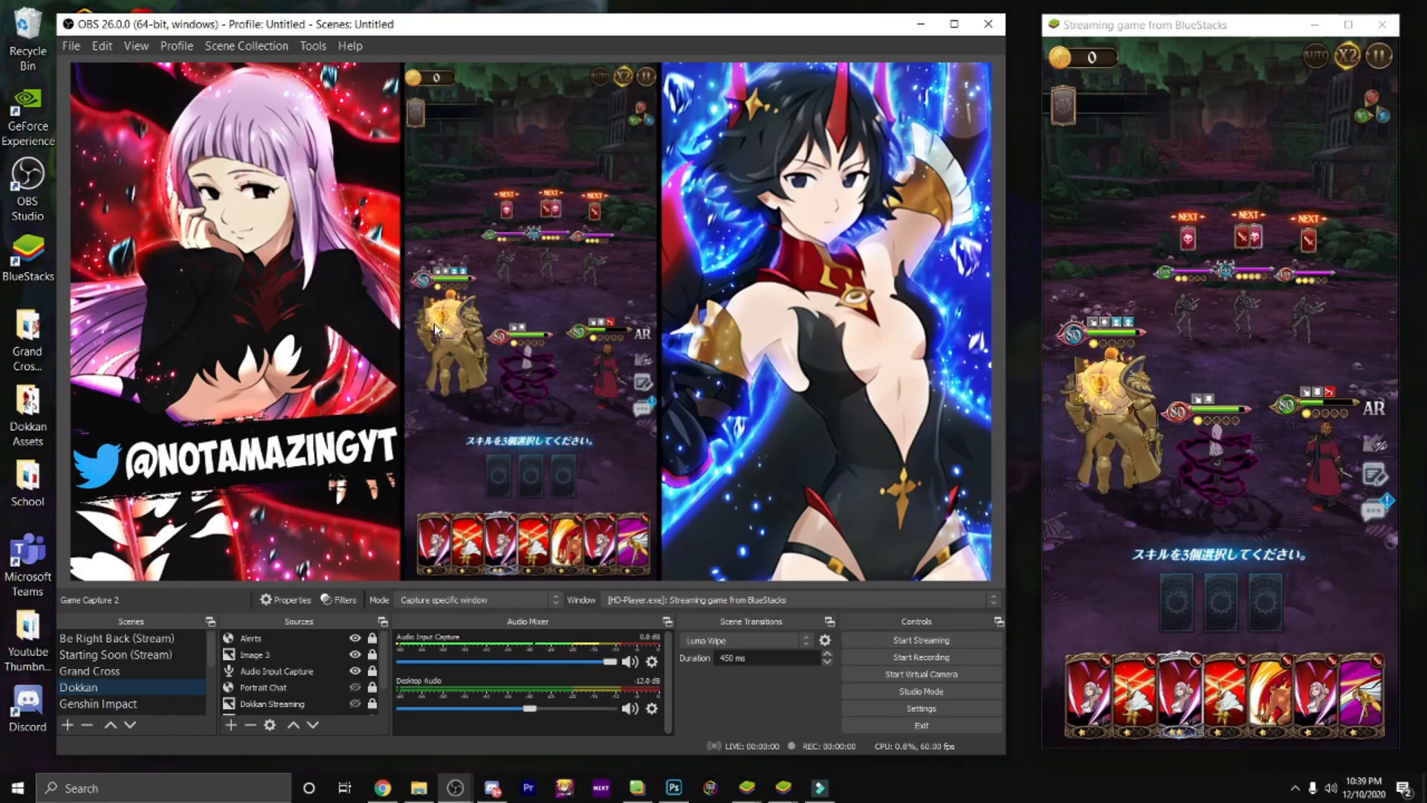
Step: Add a new scene named "Youtube Obs" to the scene collection
click(155, 671)
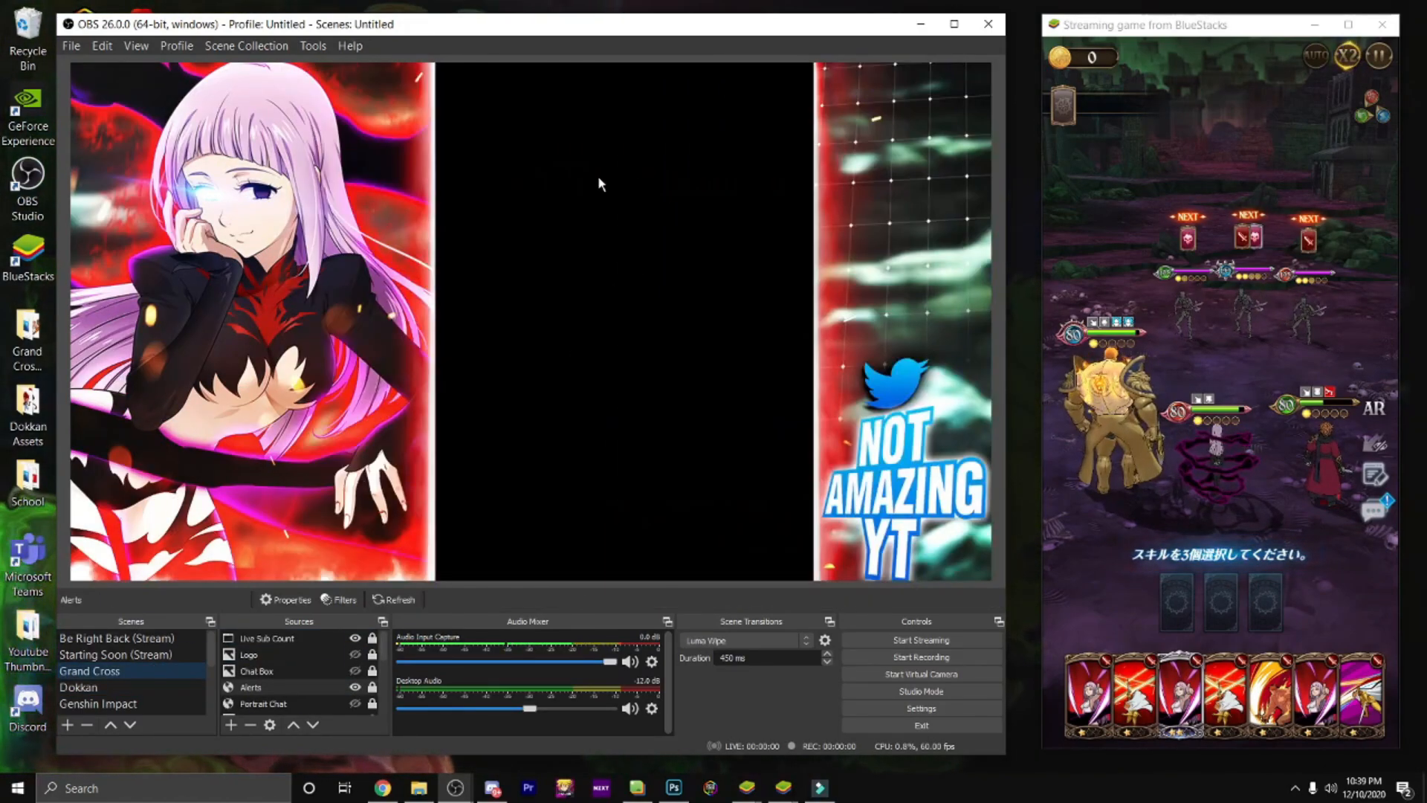
click(166, 684)
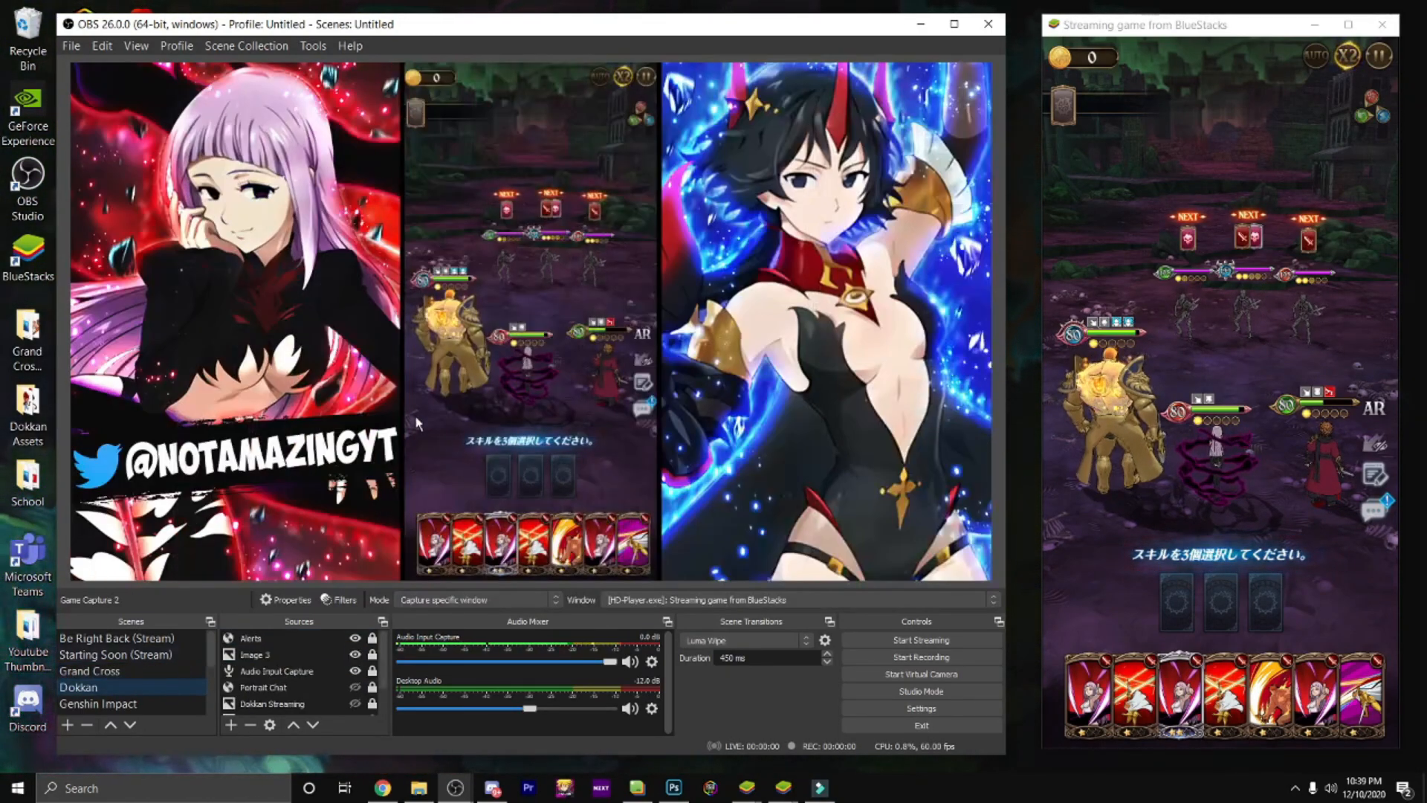
scroll(181, 663, down, 3)
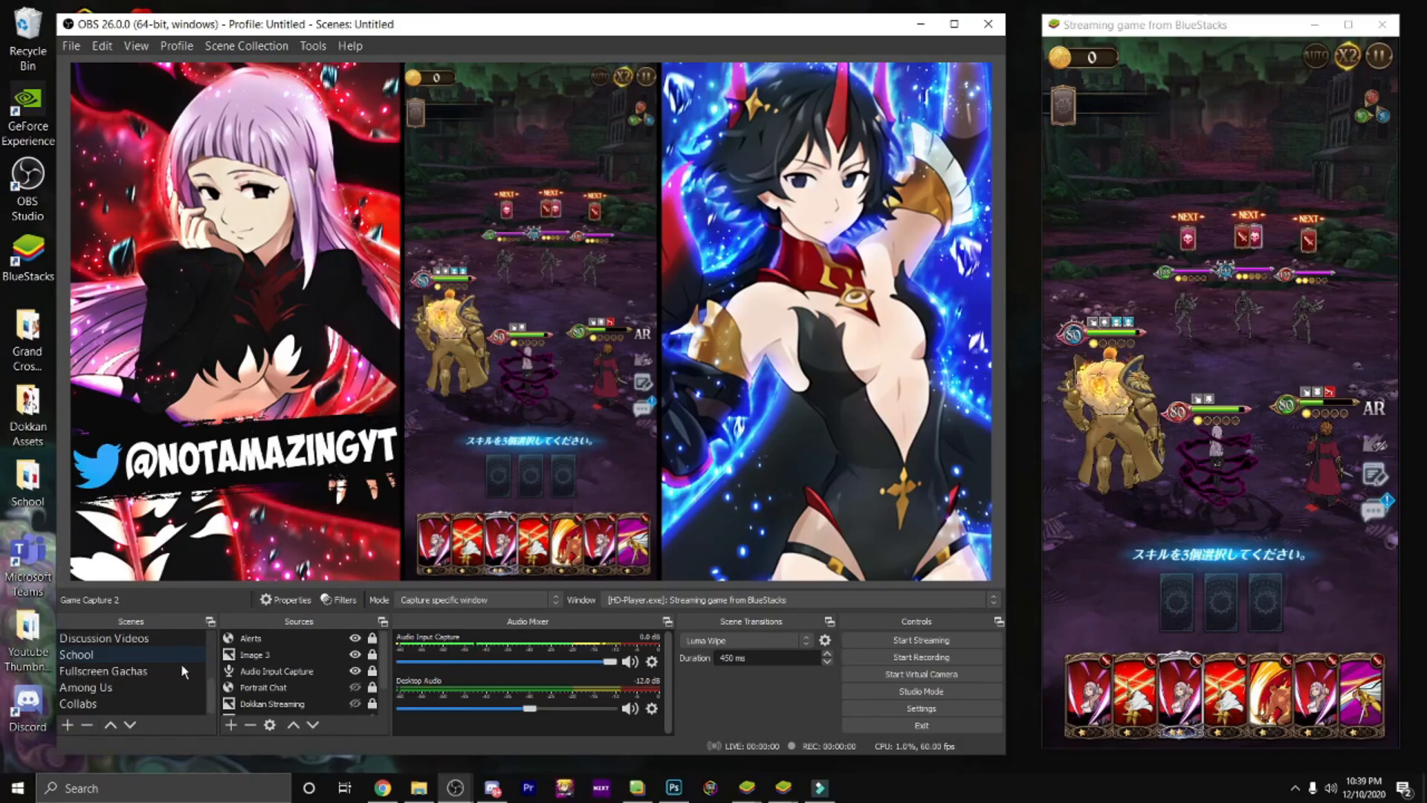
click(67, 725)
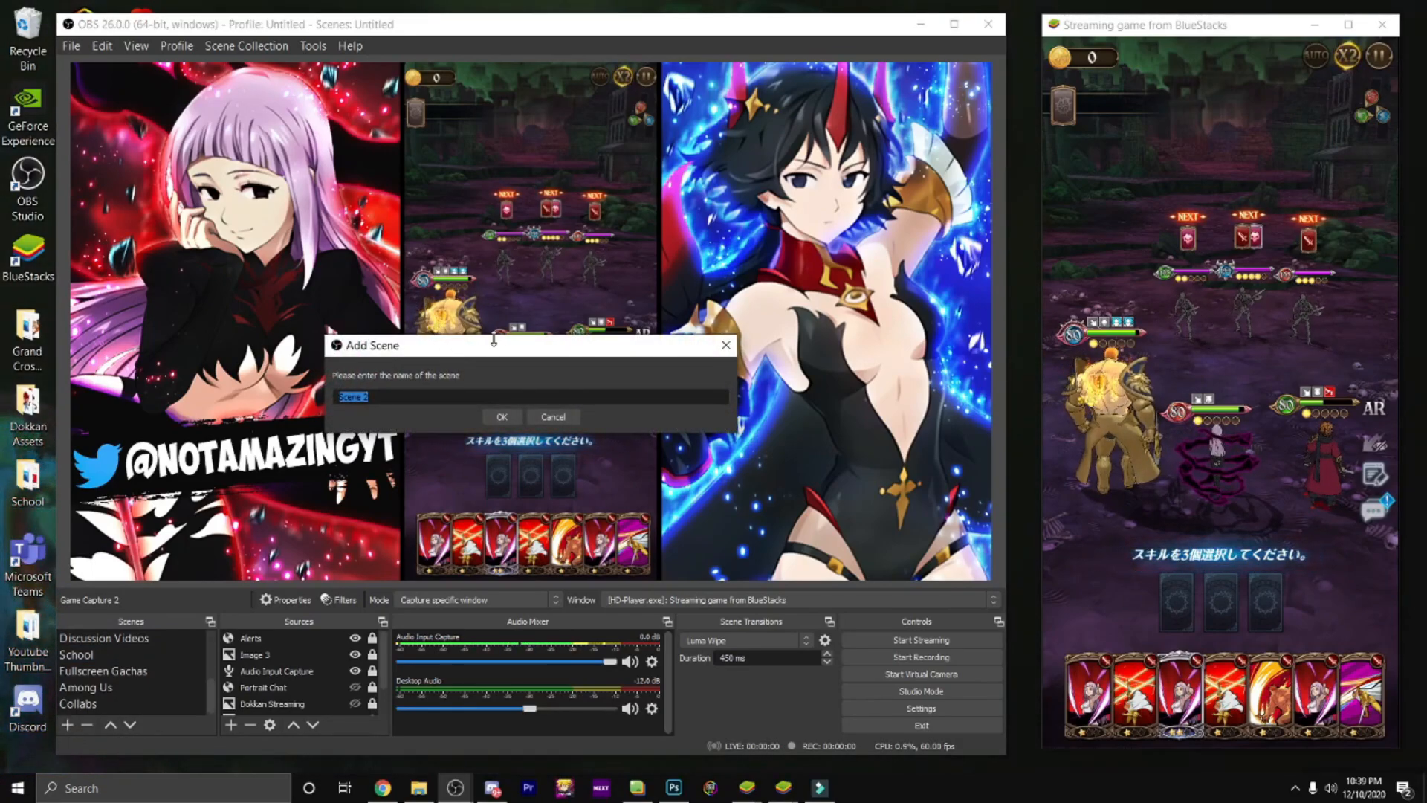
drag(502, 348, 549, 307)
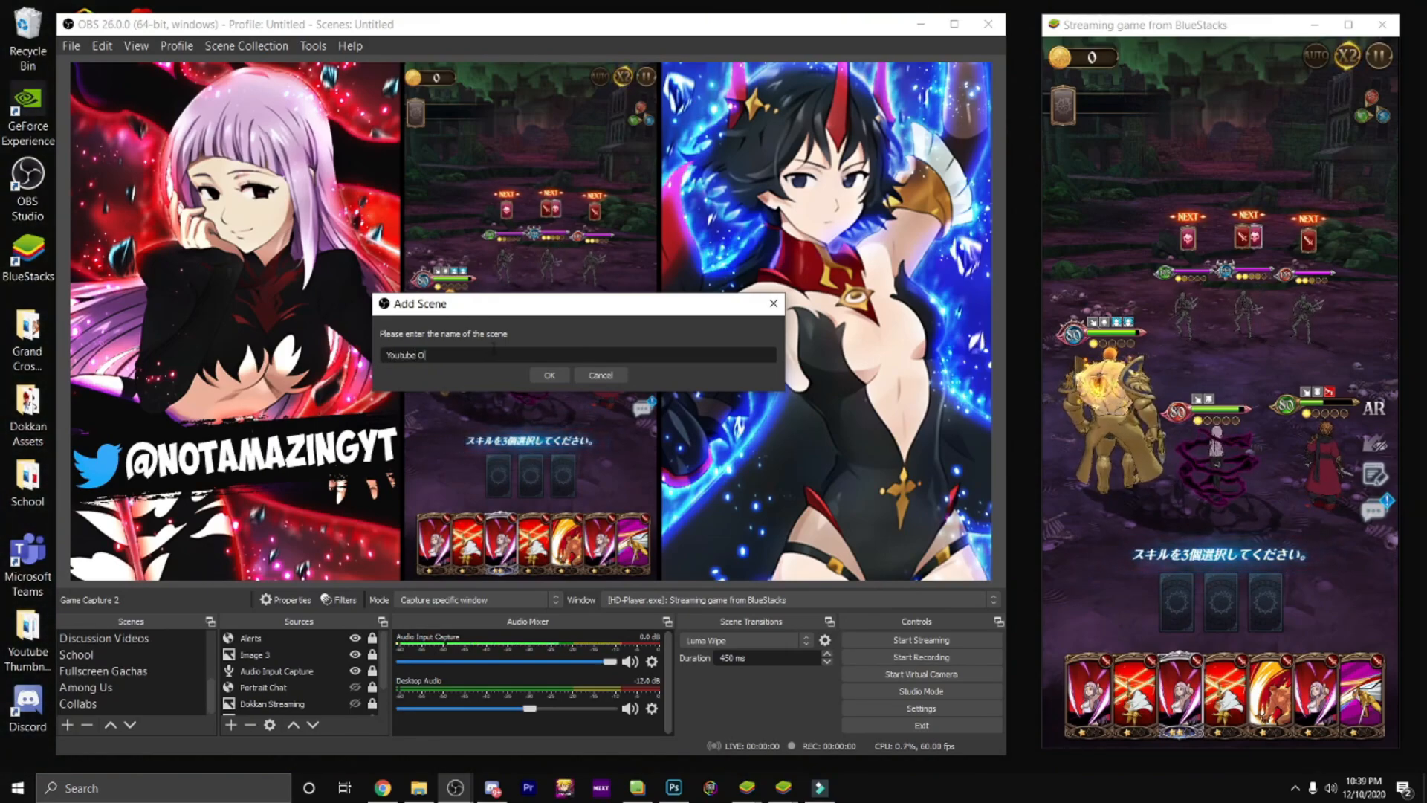
click(547, 374)
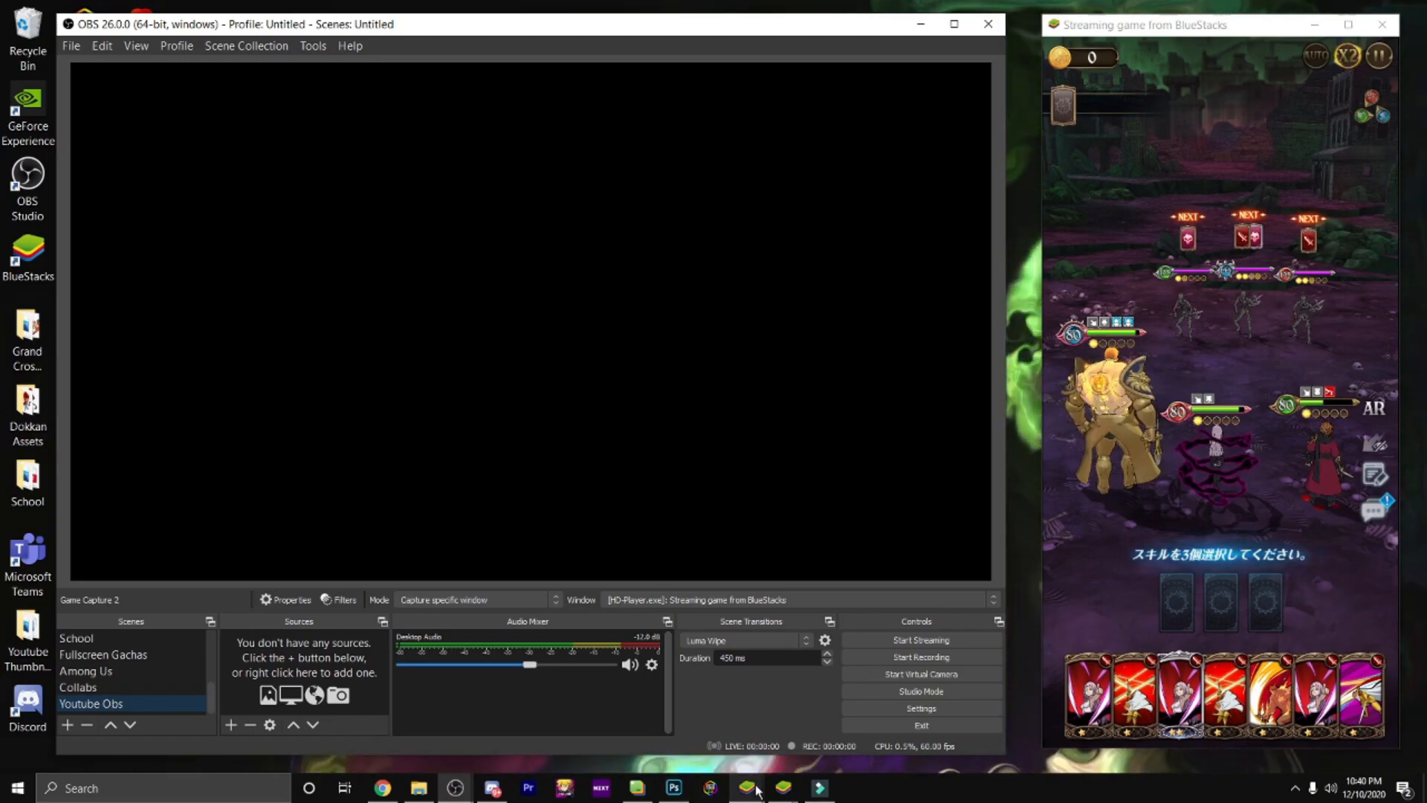
Step: Switch to BlueStacks, restart its streaming game window and place that window beside OBS Studio, with the main emulator window minimized
click(754, 711)
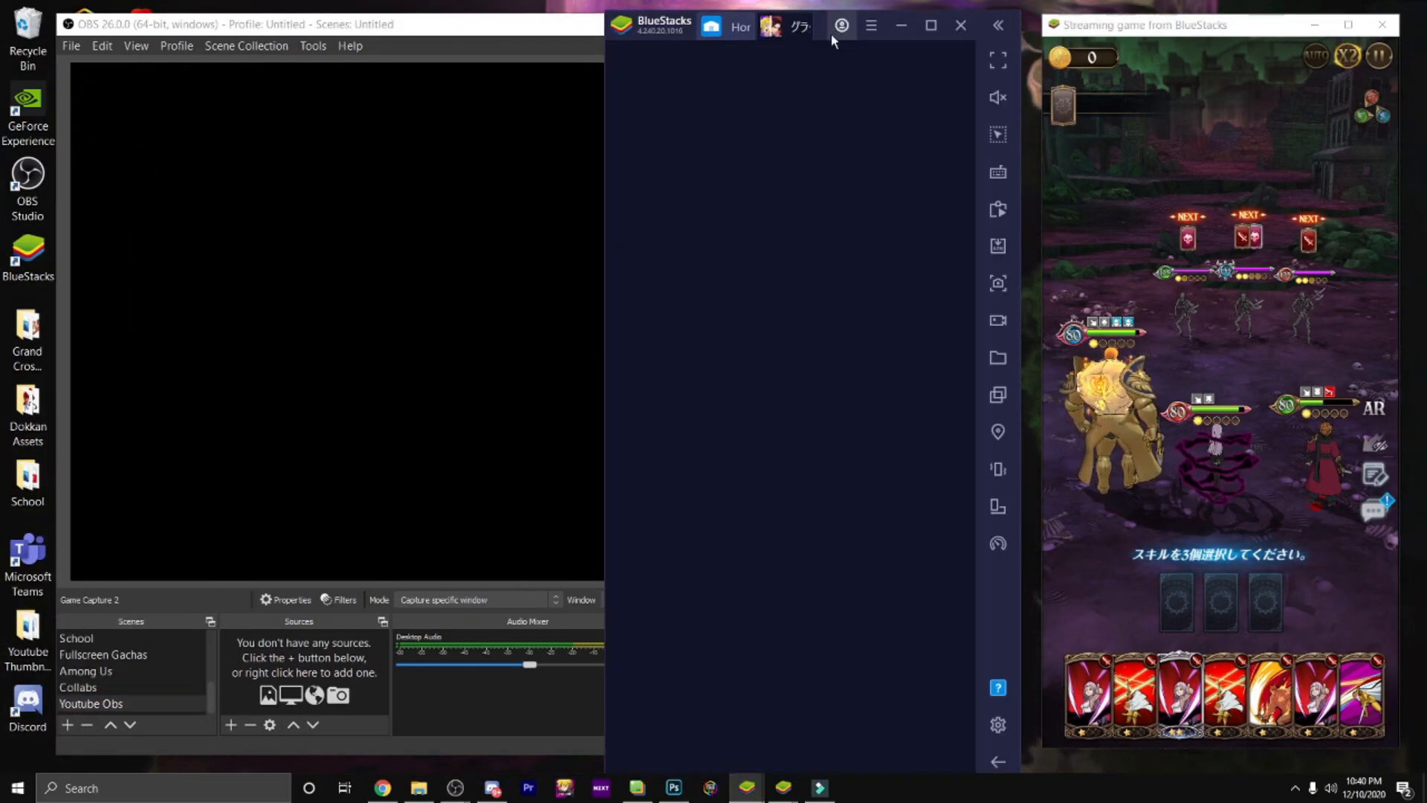
click(871, 25)
click(864, 108)
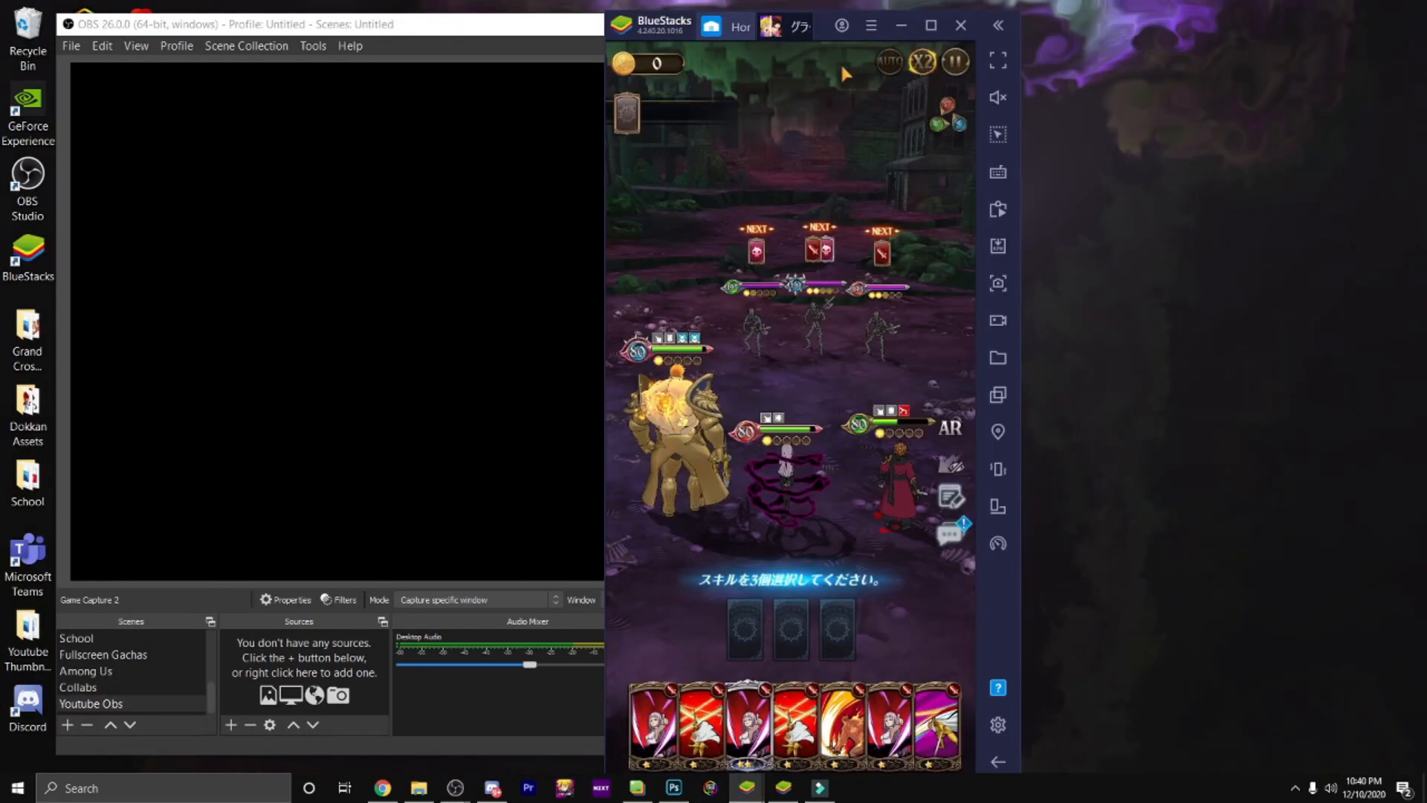
click(871, 29)
click(864, 108)
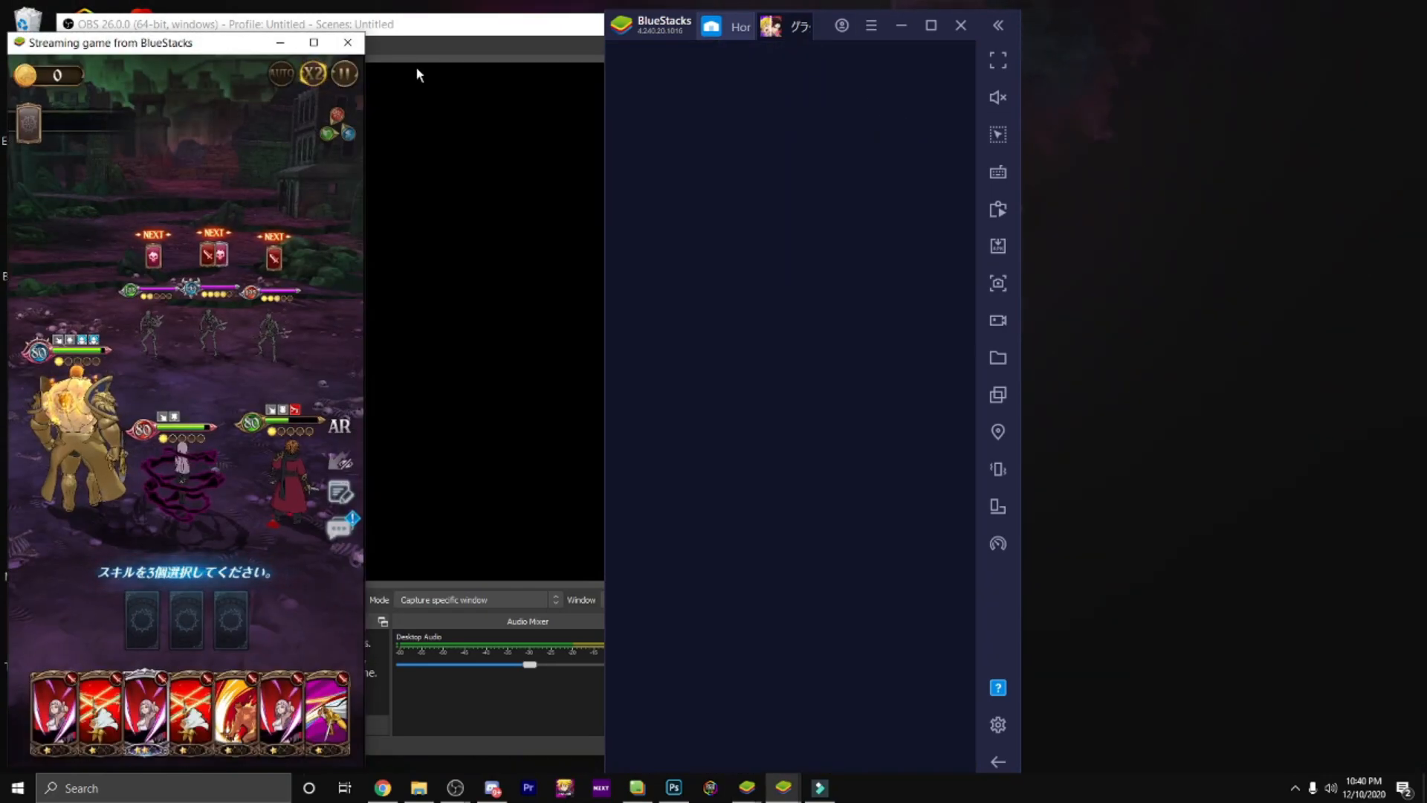
drag(201, 48, 1234, 40)
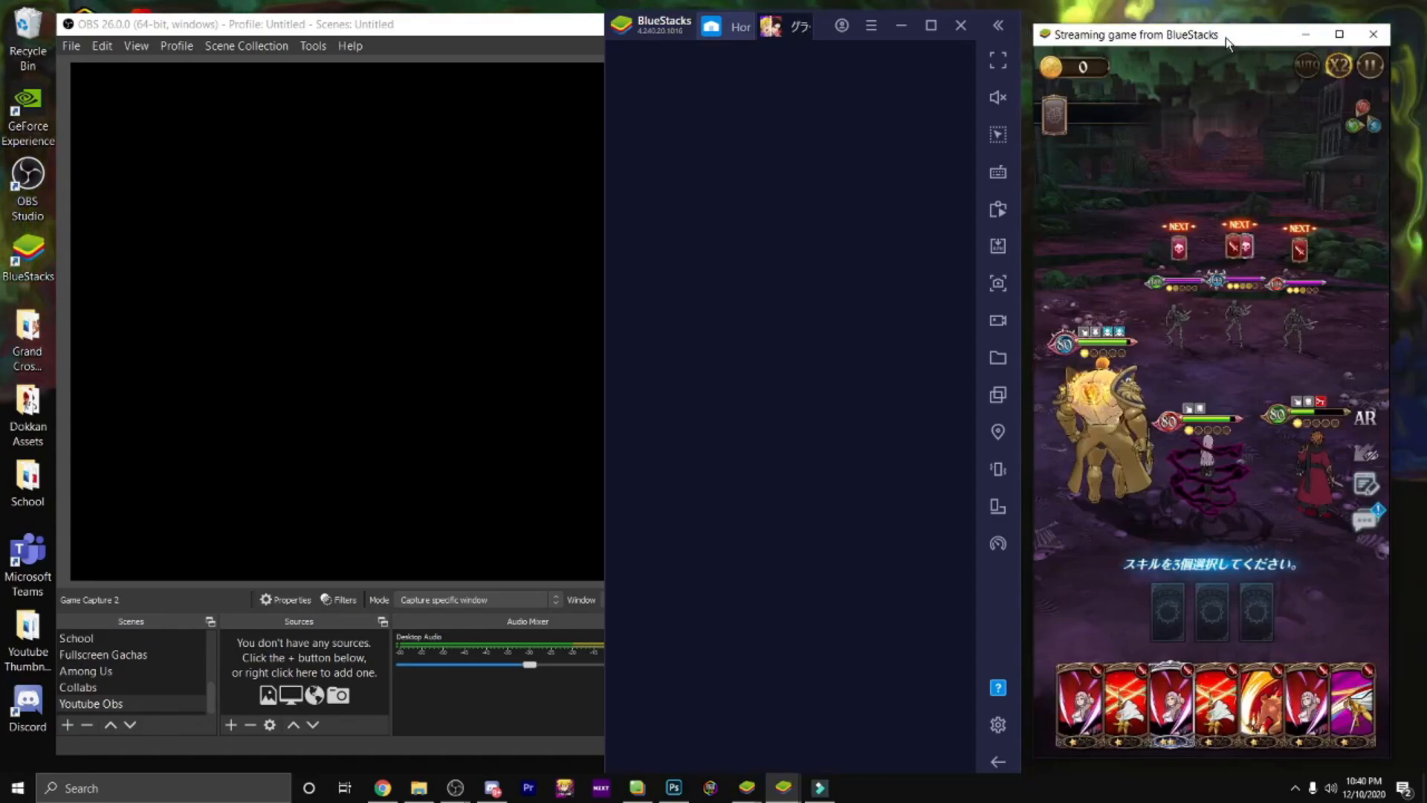
click(901, 28)
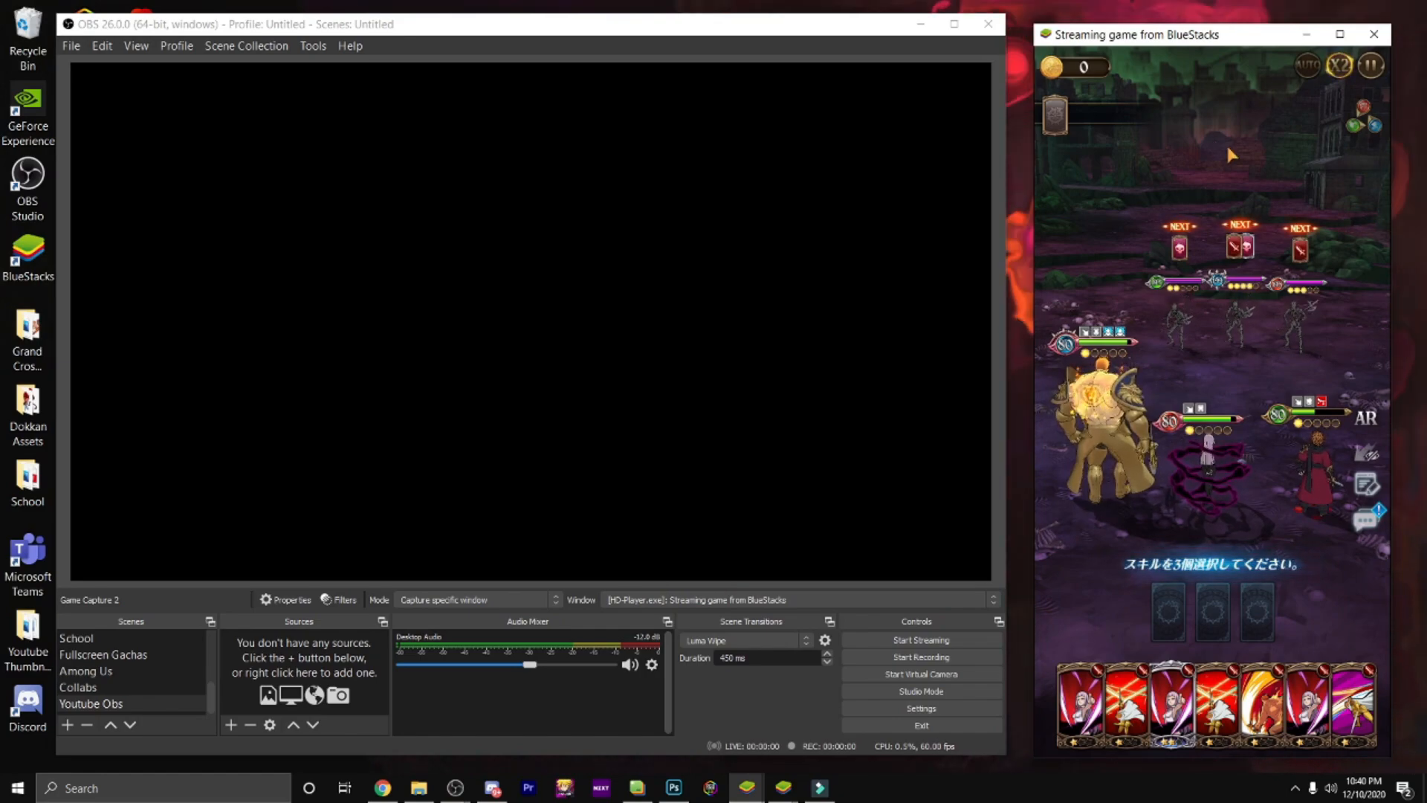
Step: Add a new Image source named "Layout" to the Youtube Obs scene
click(231, 724)
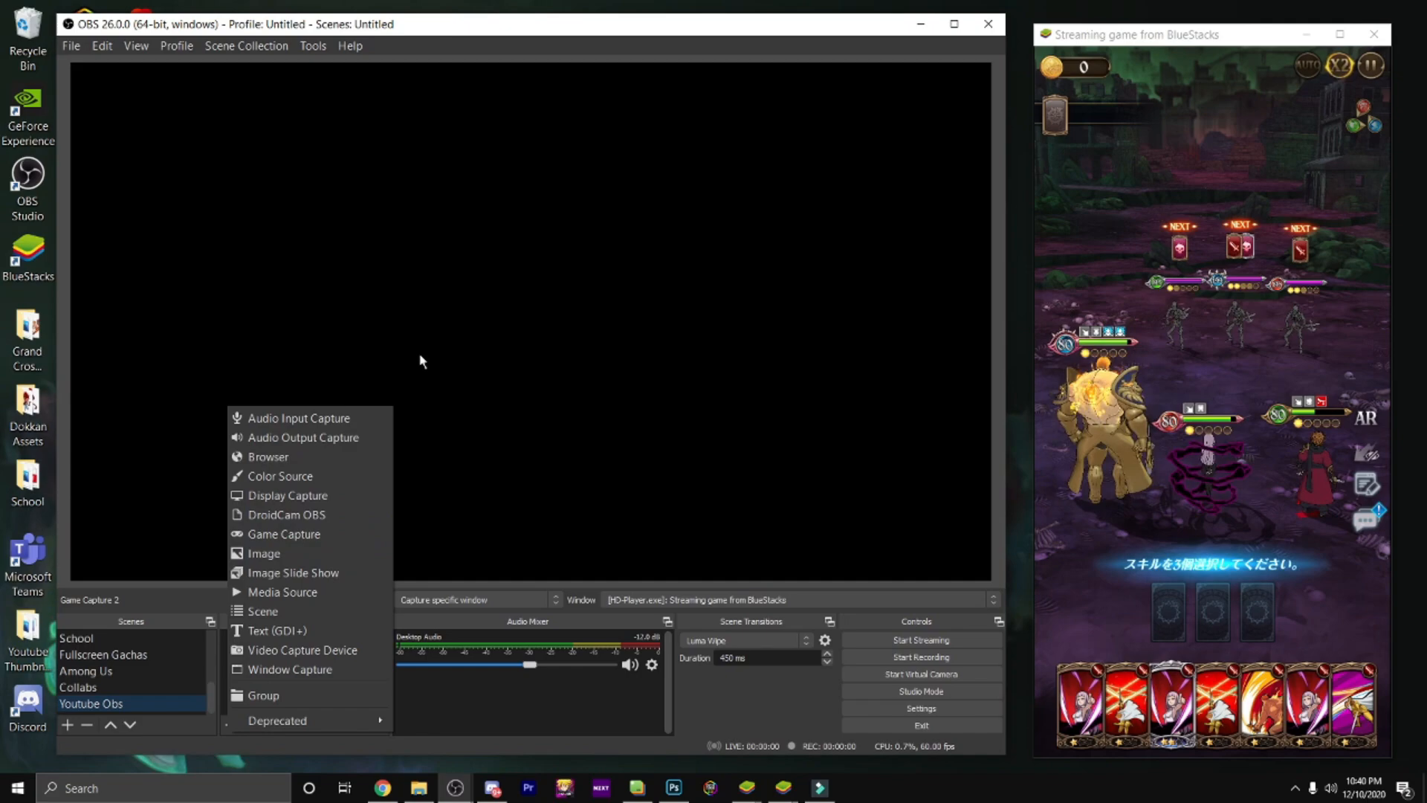
click(331, 553)
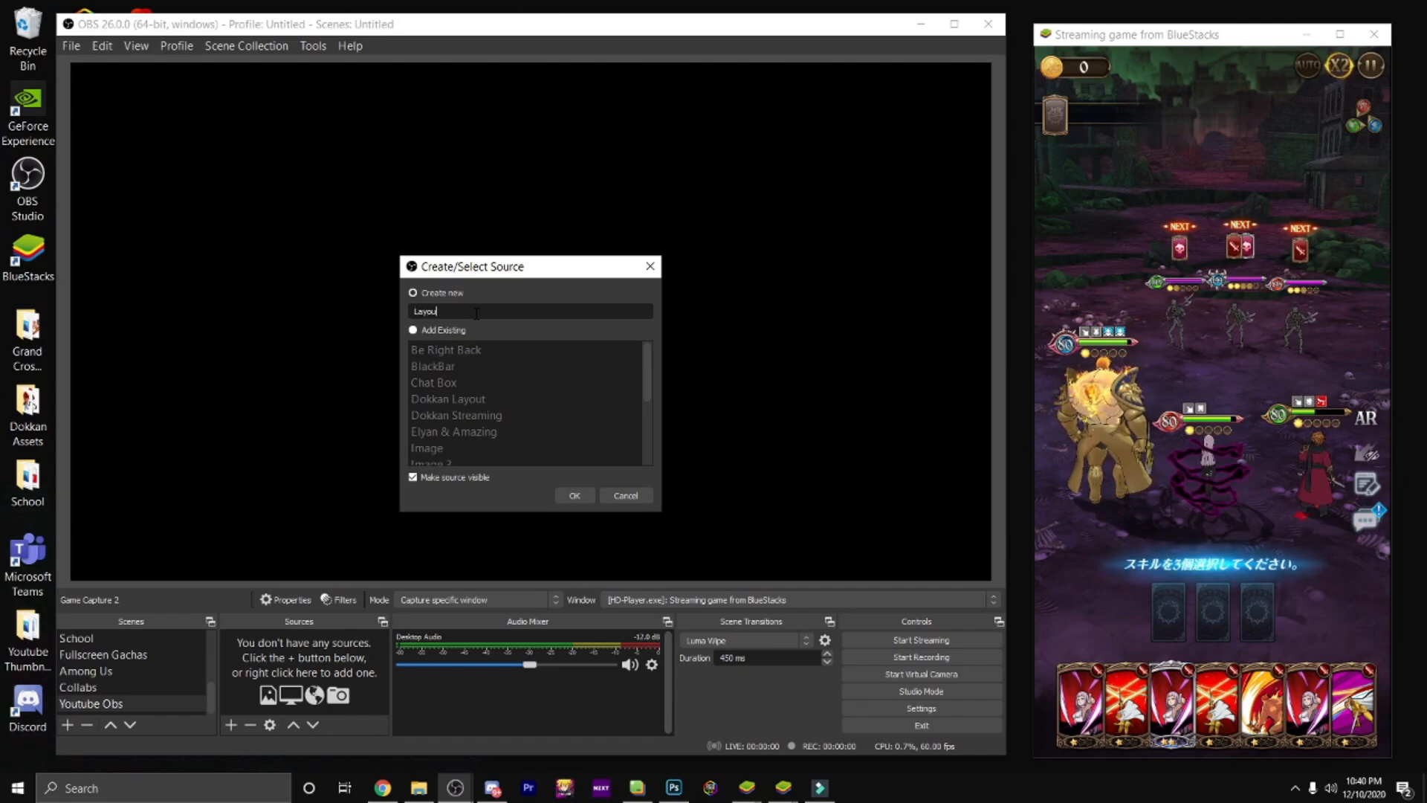
key(Return)
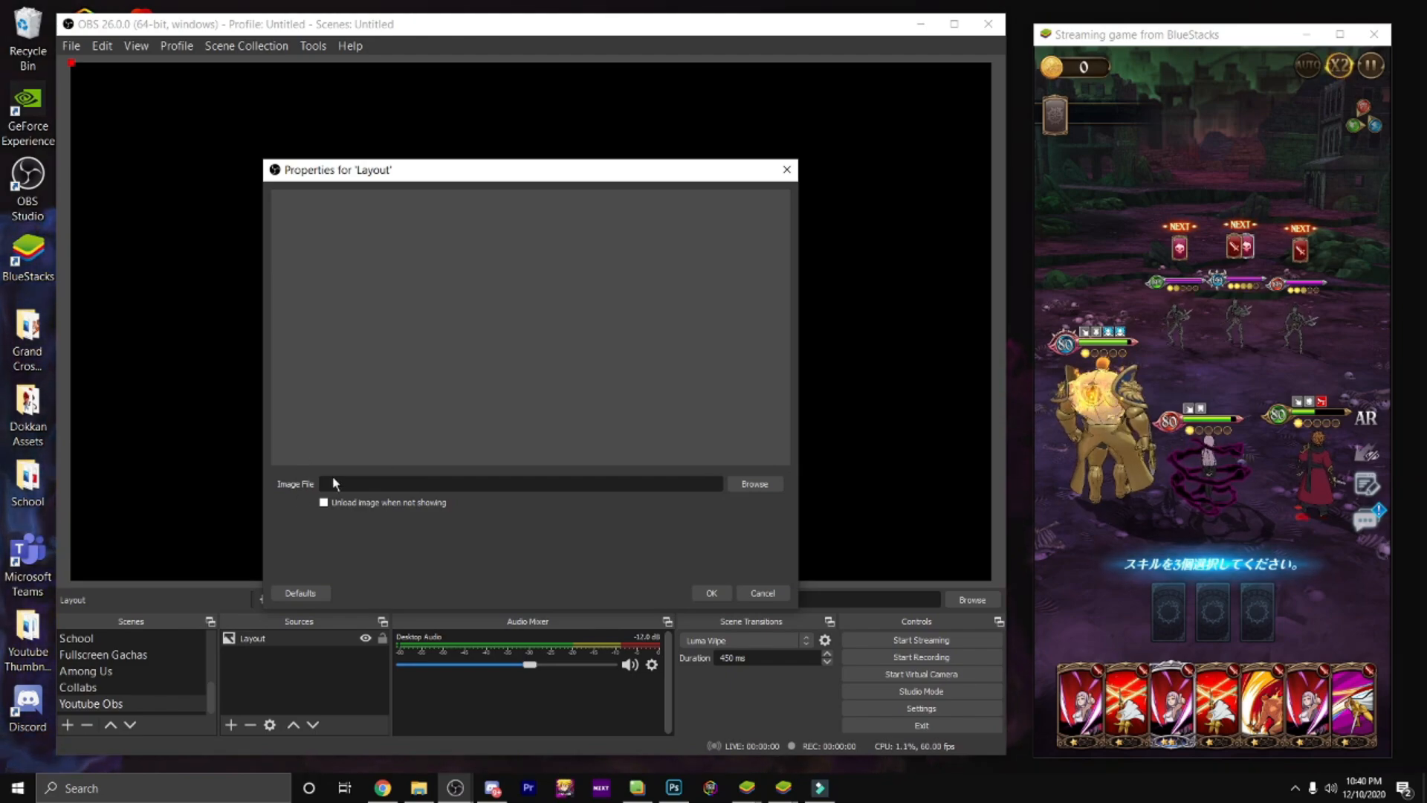
Step: Set the Layout source's image file to NotAmazingYT_Full_Layout_2.png from the Video Assets folder
click(755, 484)
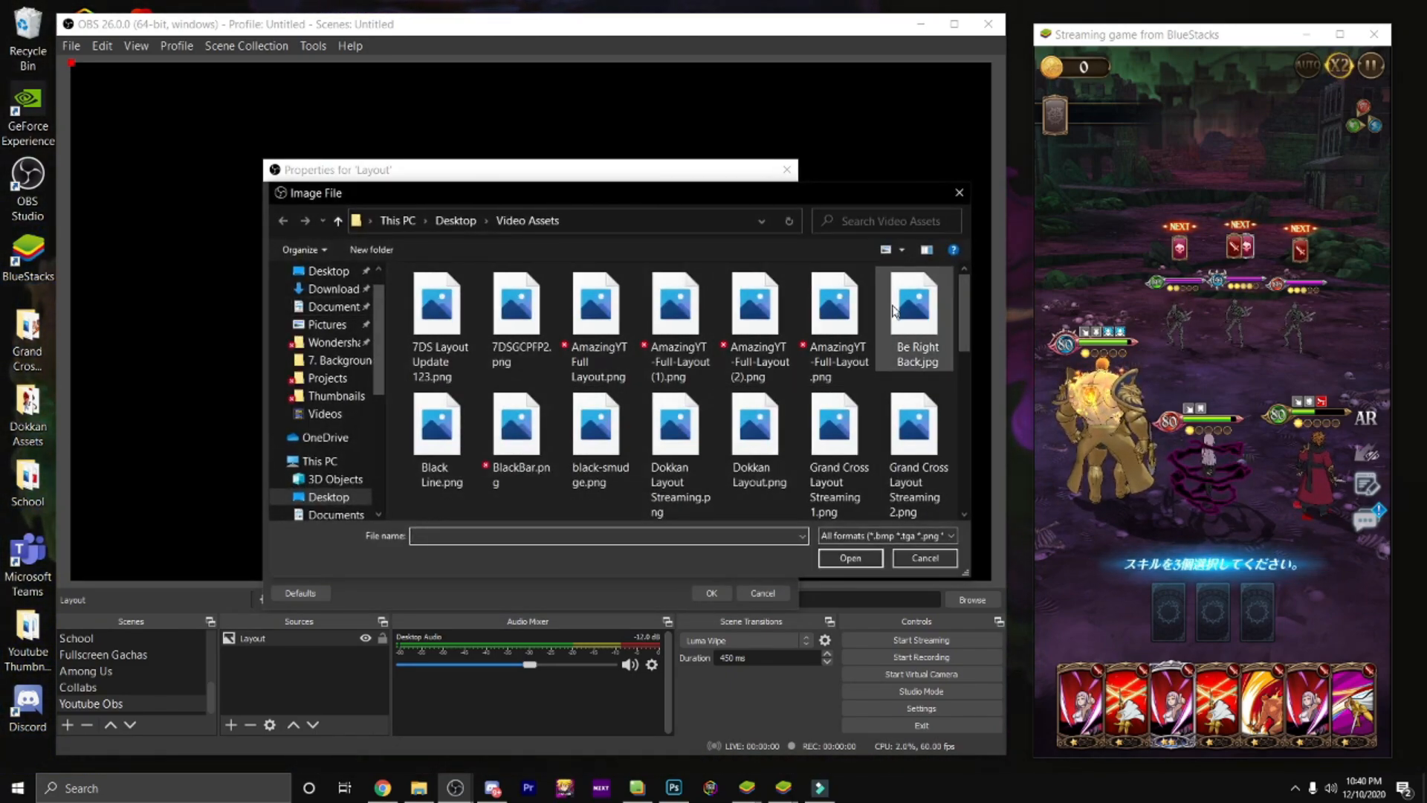
scroll(670, 387, down, 2)
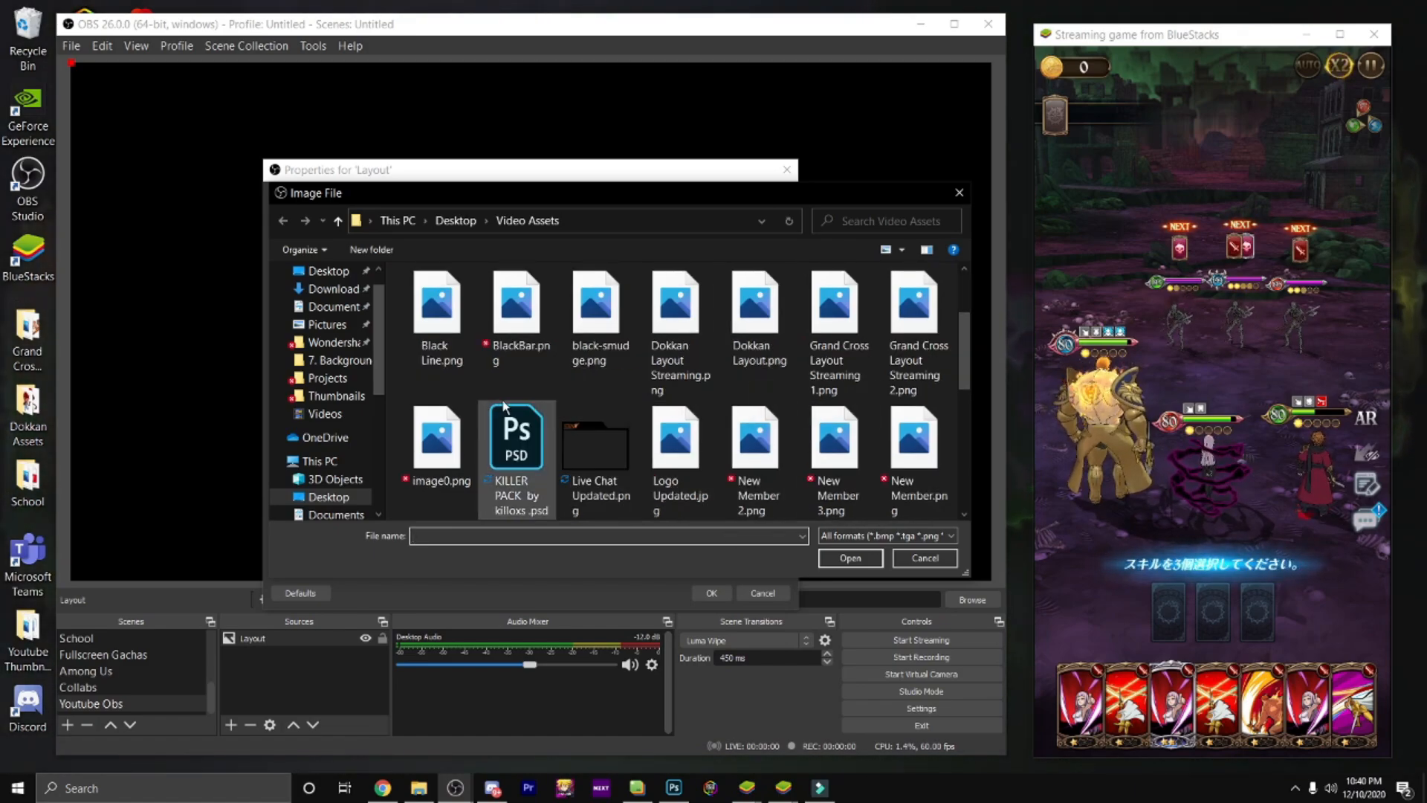
scroll(536, 416, up, 2)
double_click(834, 431)
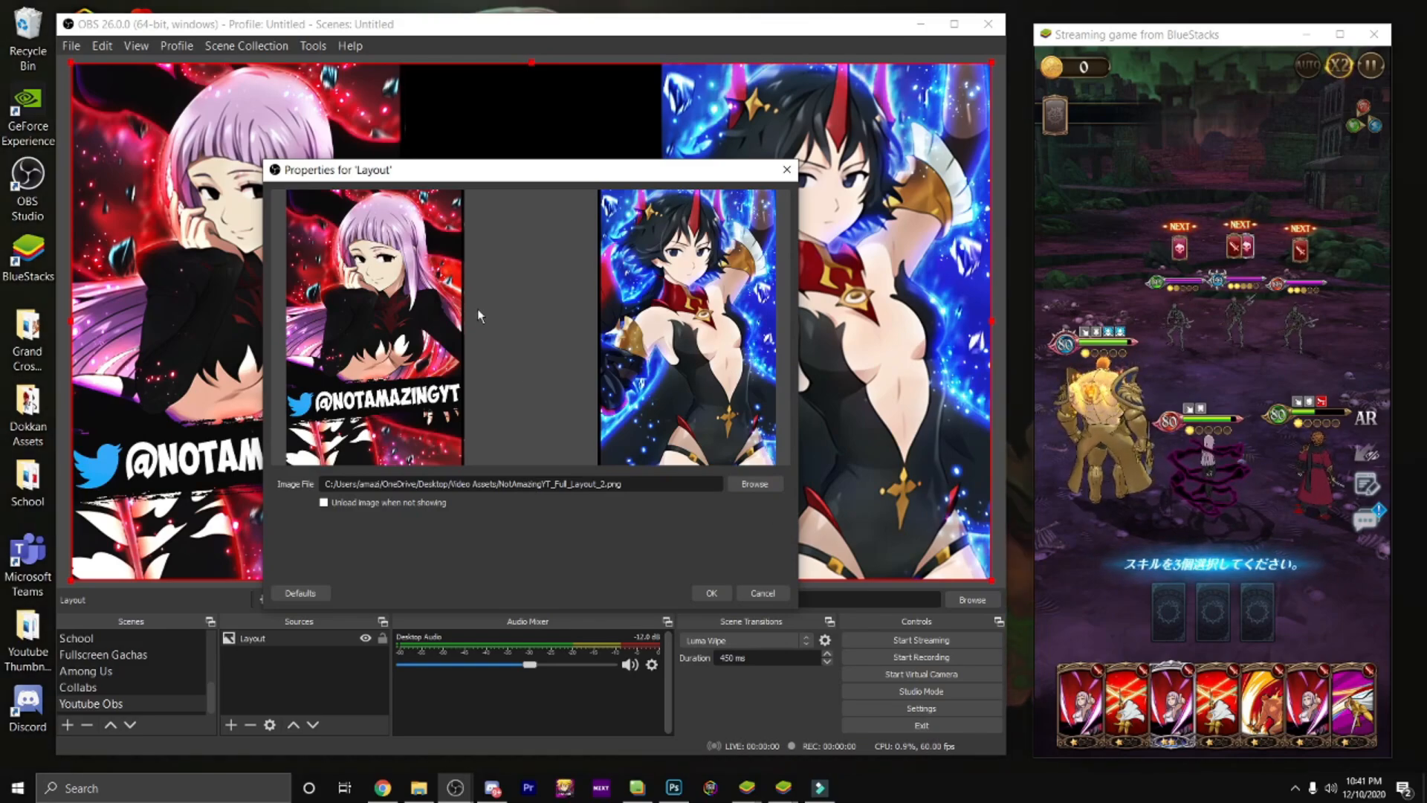
click(718, 595)
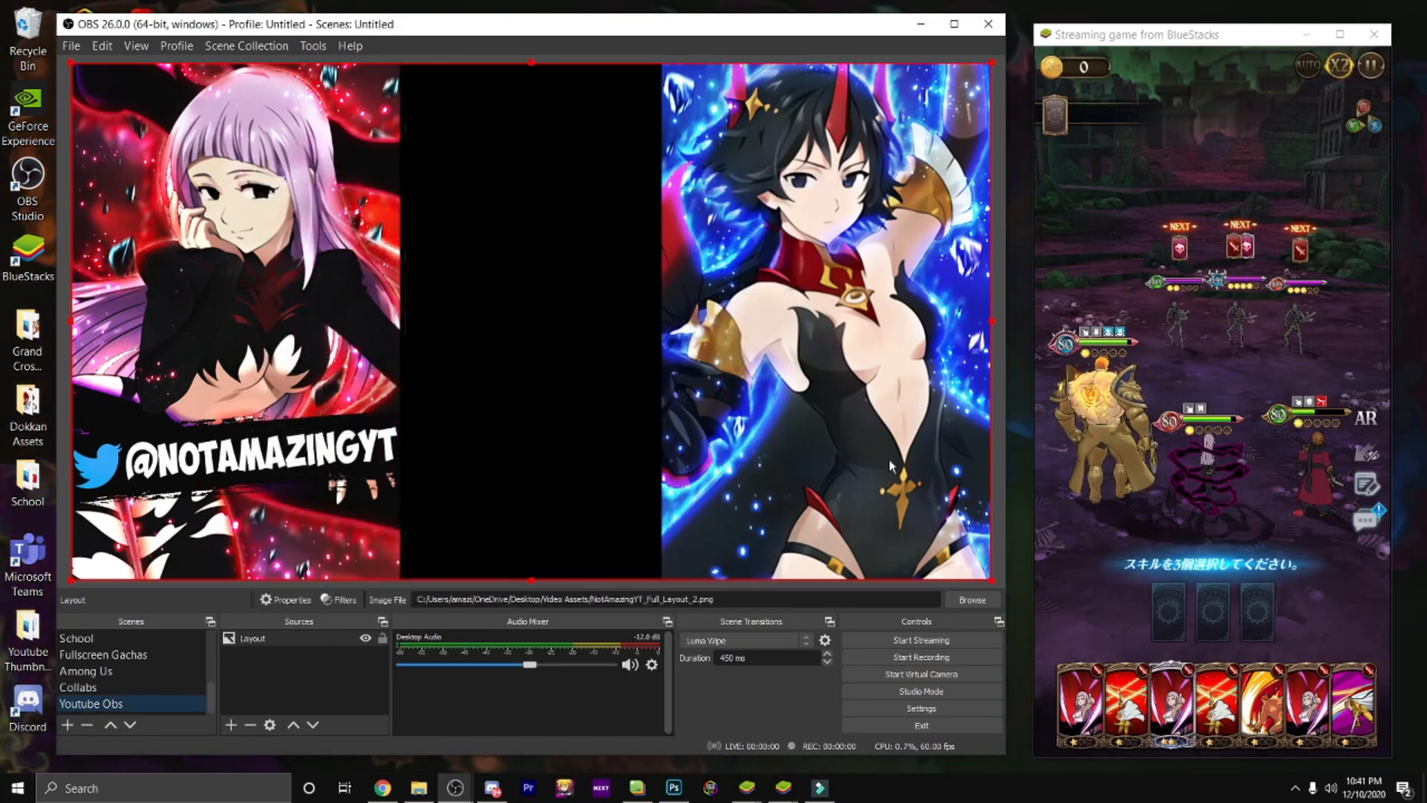
Step: Lock the Layout source so it cannot be moved in the preview
click(382, 638)
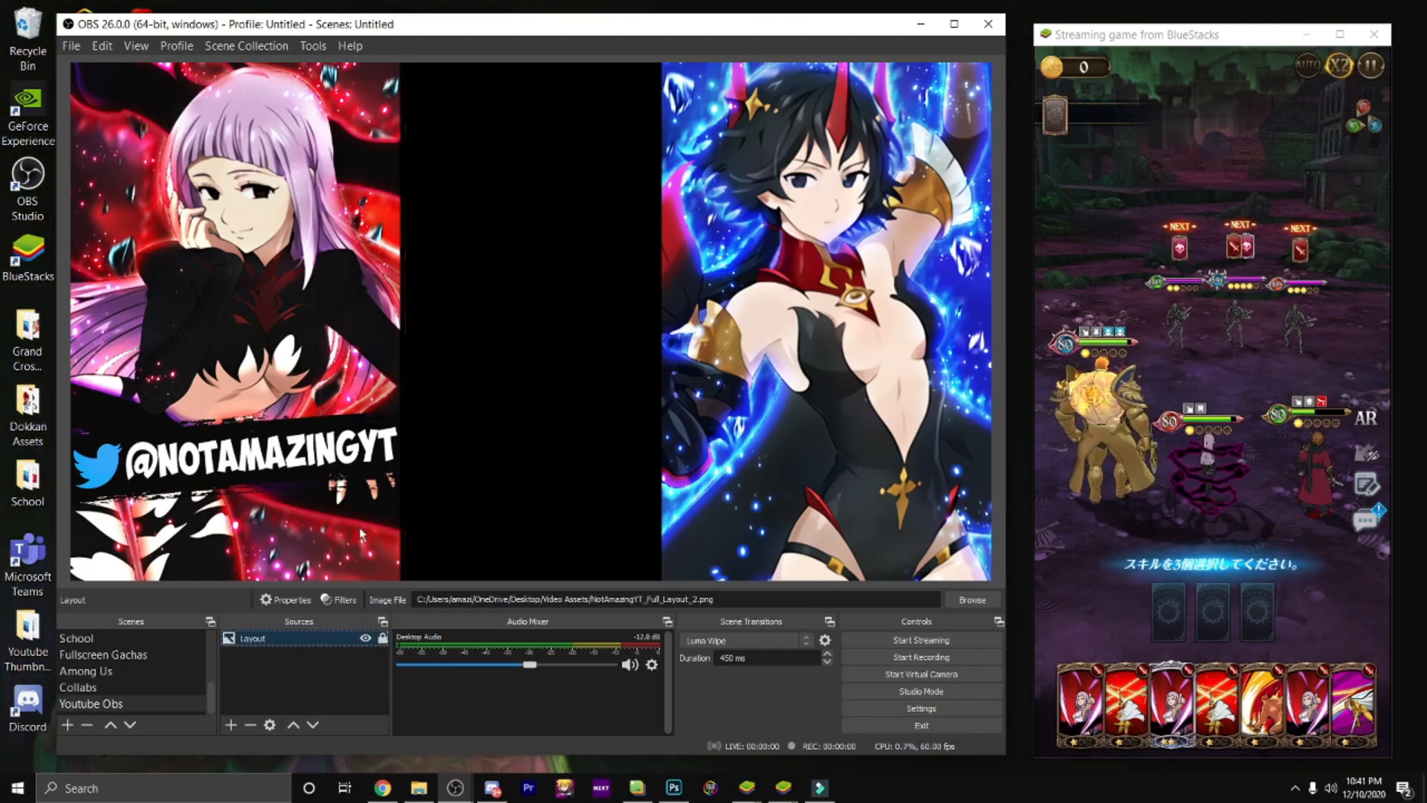
click(383, 639)
mouse_move(362, 455)
mouse_down()
mouse_move(398, 444)
mouse_move(362, 453)
mouse_up()
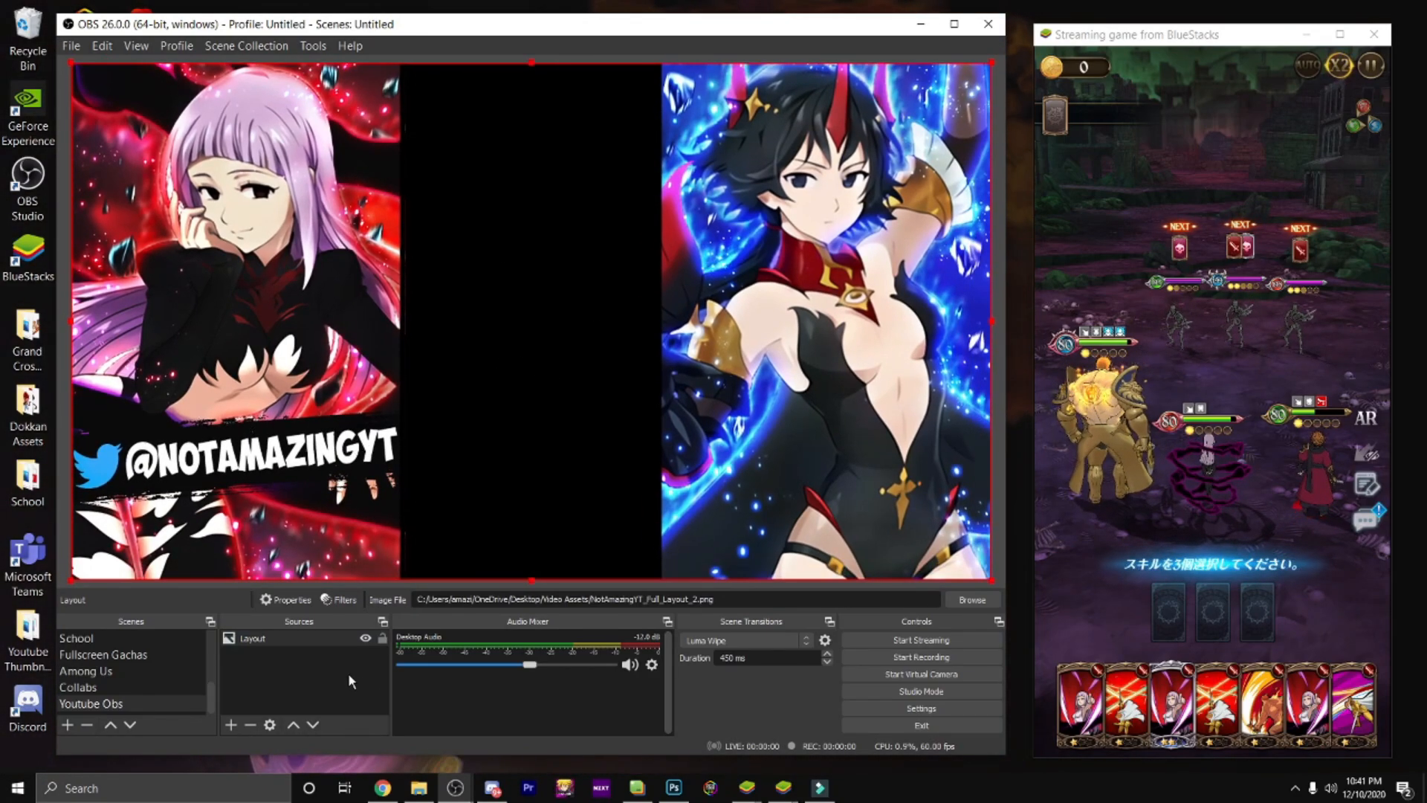
click(383, 638)
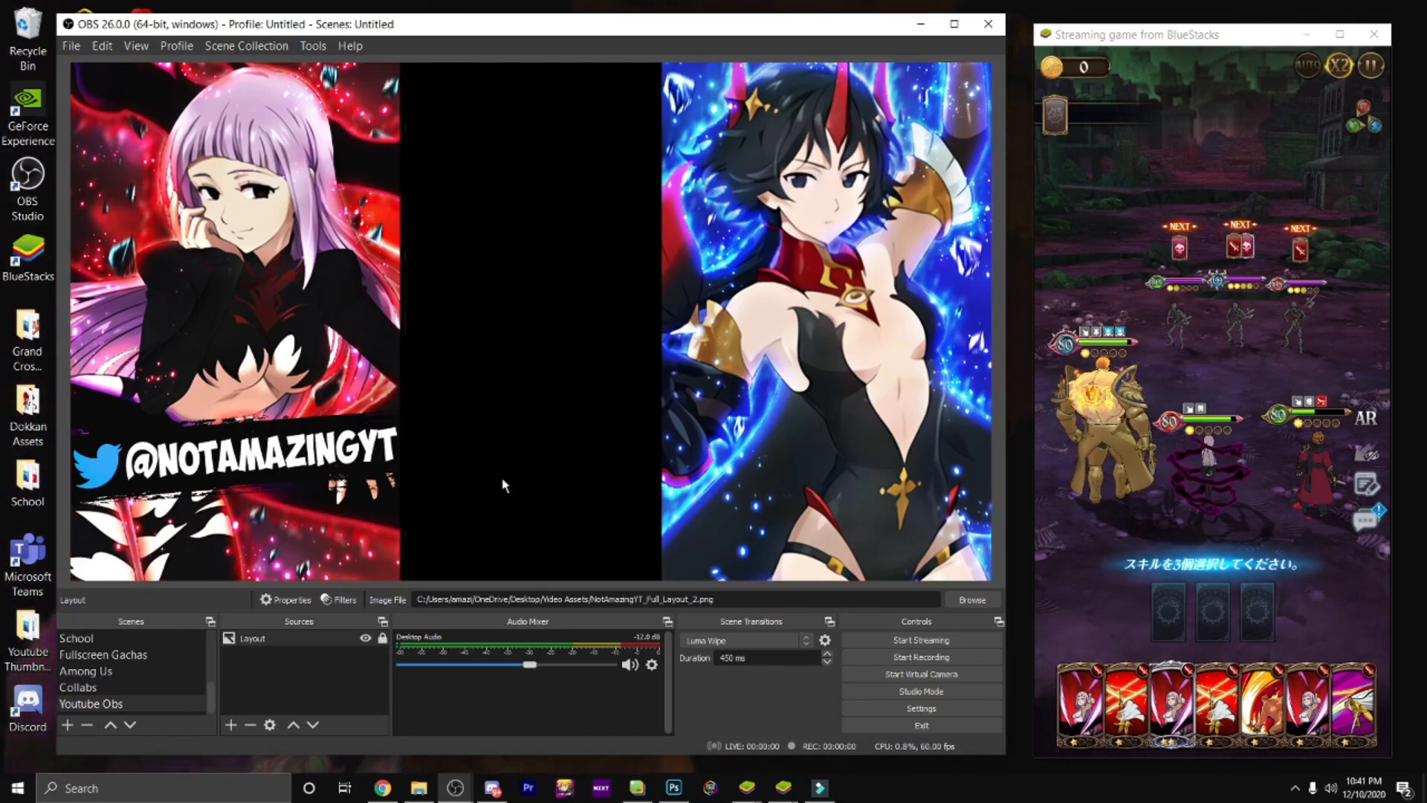
Step: Add a new Game Capture source with its default name to the Youtube Obs scene
click(232, 724)
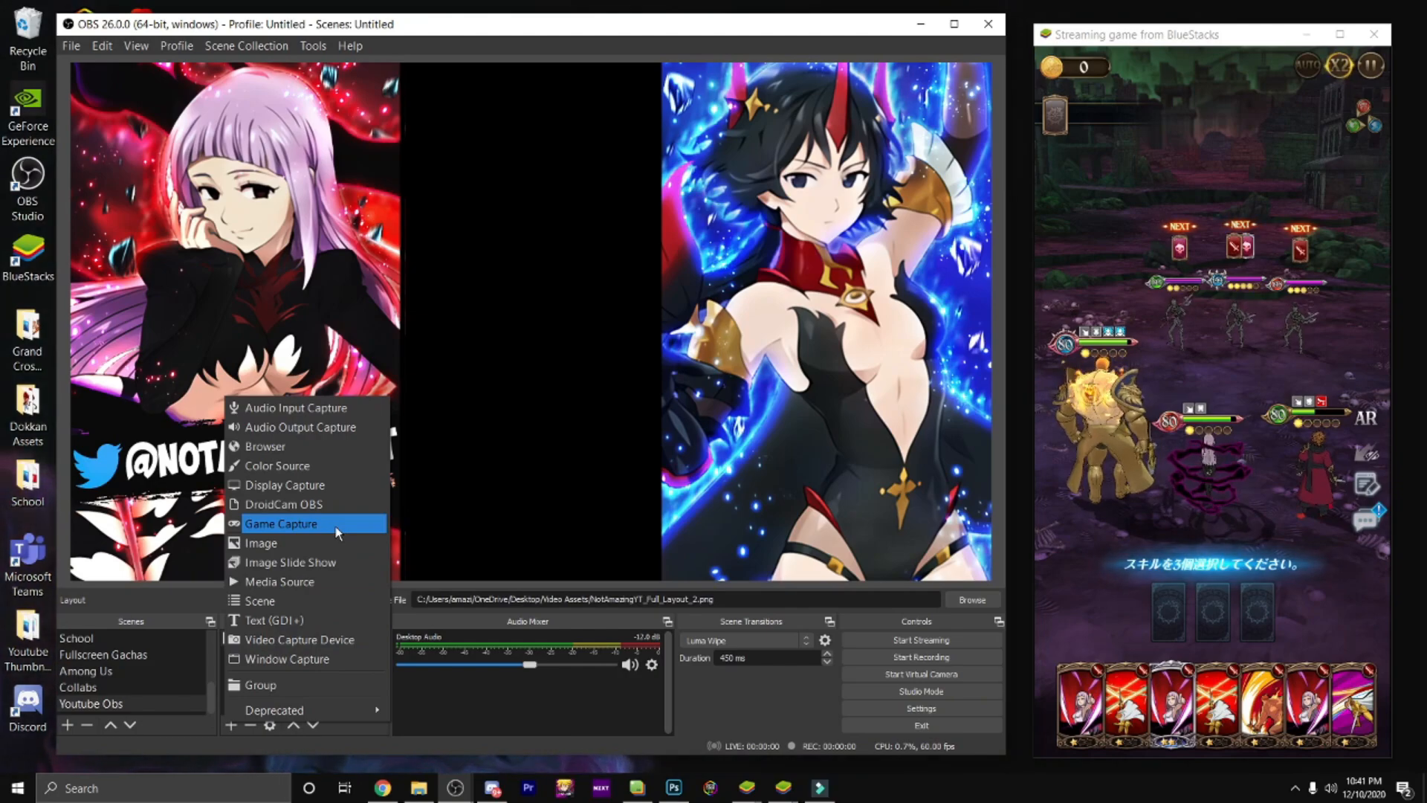
click(312, 523)
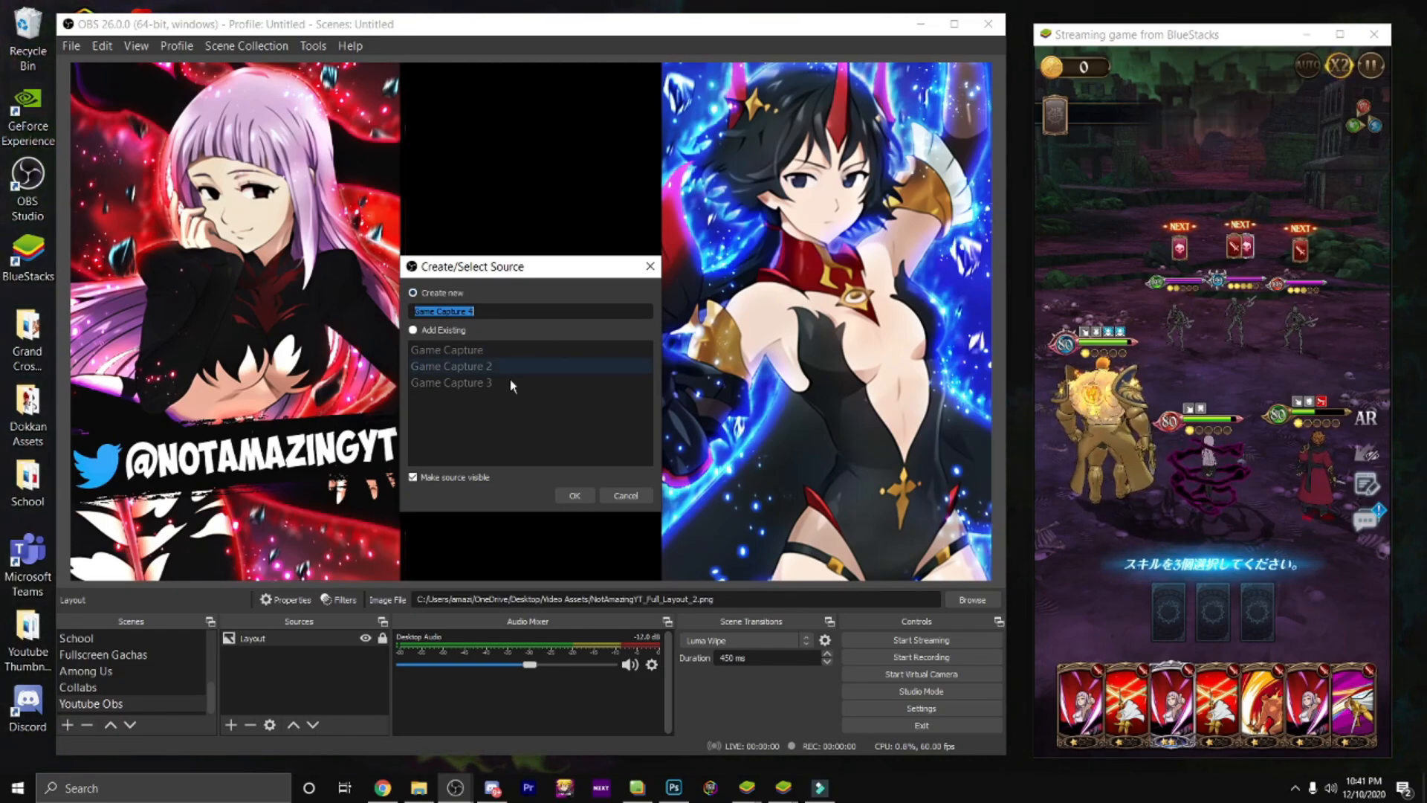
click(579, 496)
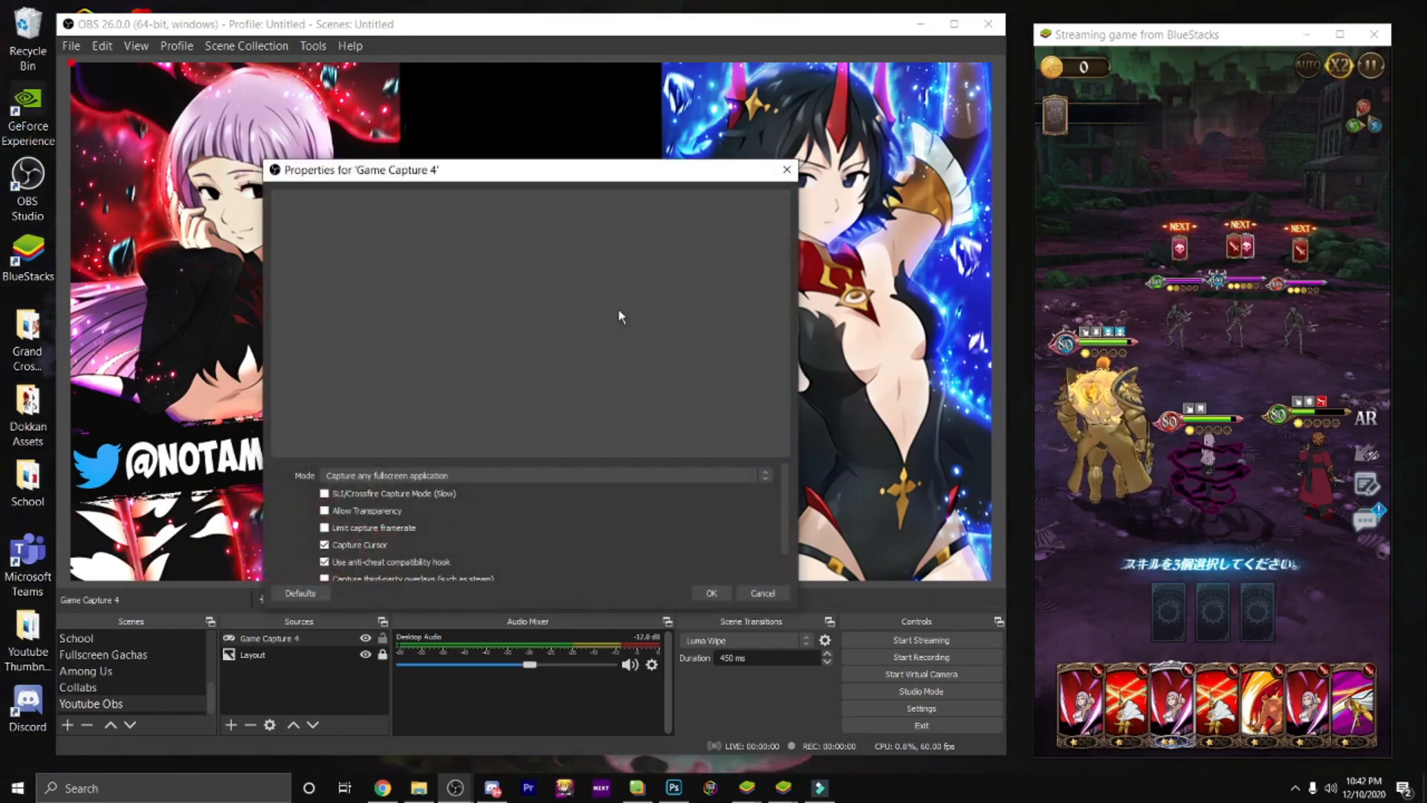
Step: Configure the game capture to capture a specific window, choosing "[HD-Player.exe]: Streaming game from BlueStacks"
click(451, 478)
click(415, 495)
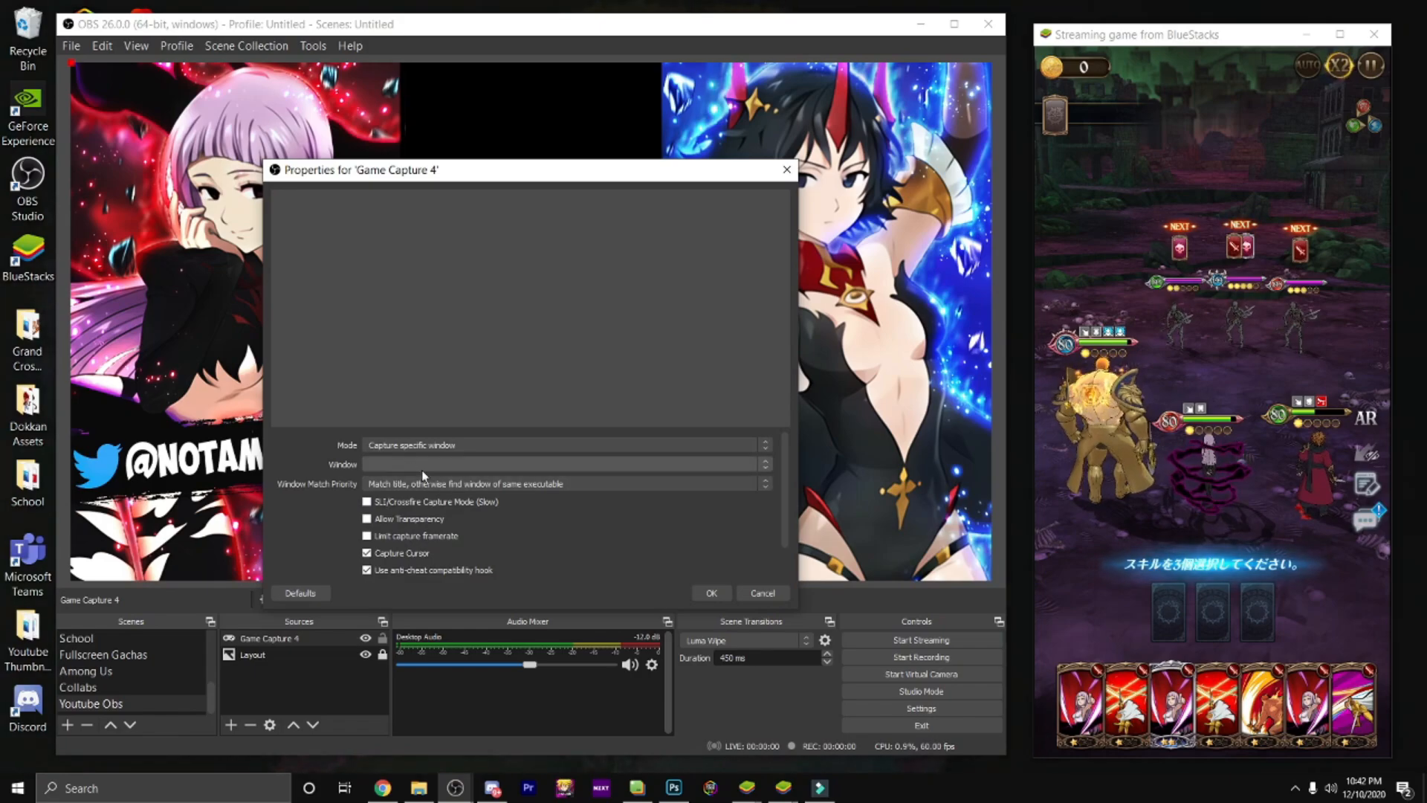
click(421, 465)
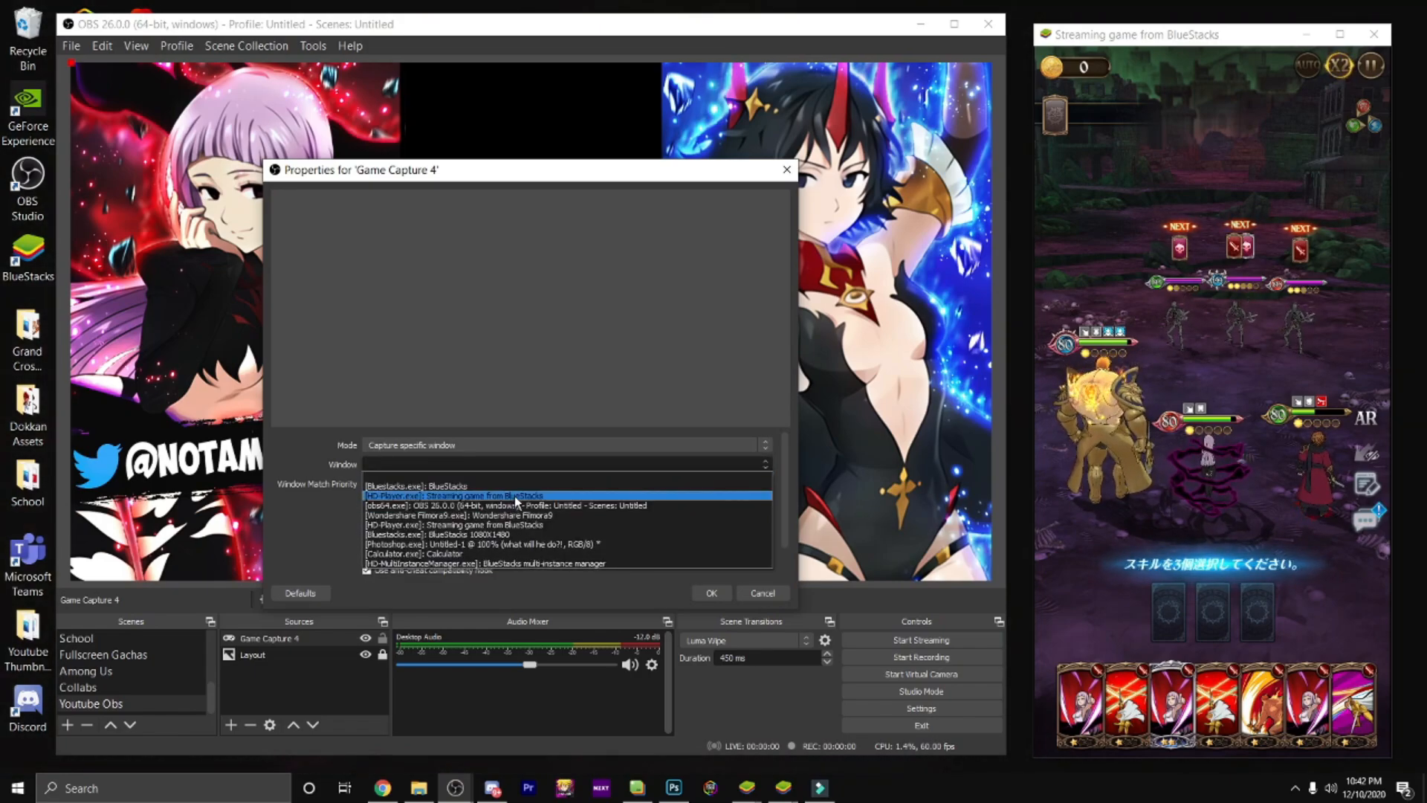
click(514, 497)
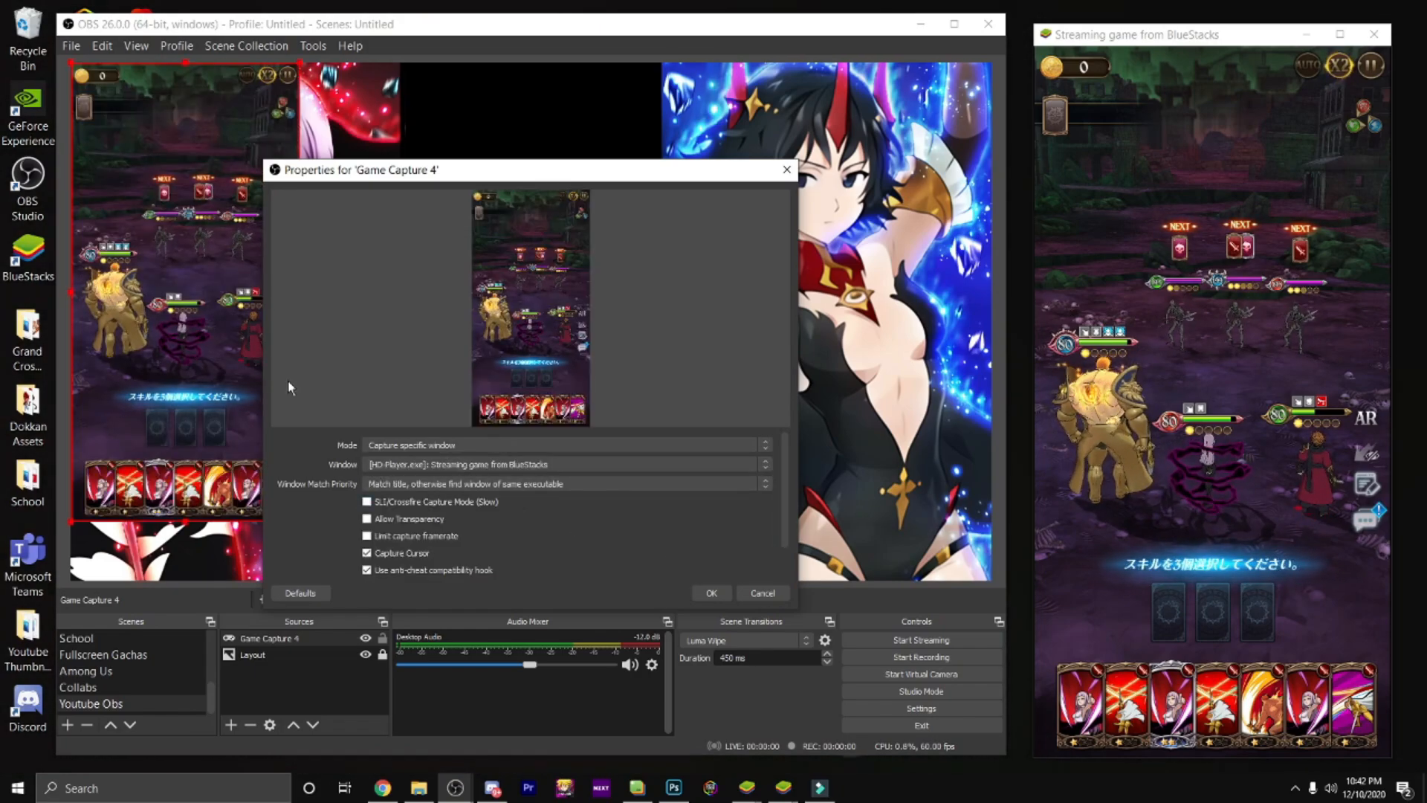
key(Return)
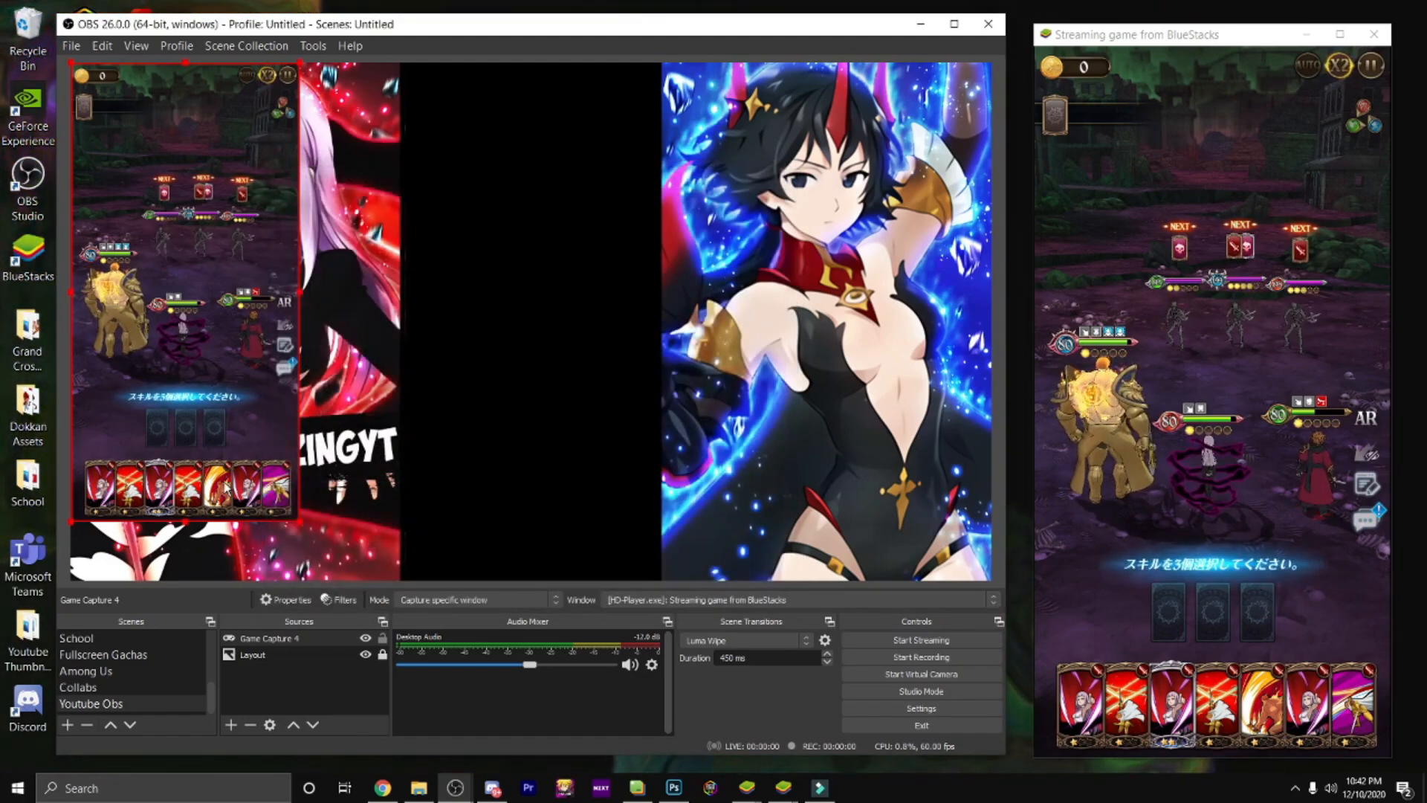
Step: Move and enlarge the game capture to fill the black gap between the layout's two artworks
drag(207, 394, 538, 396)
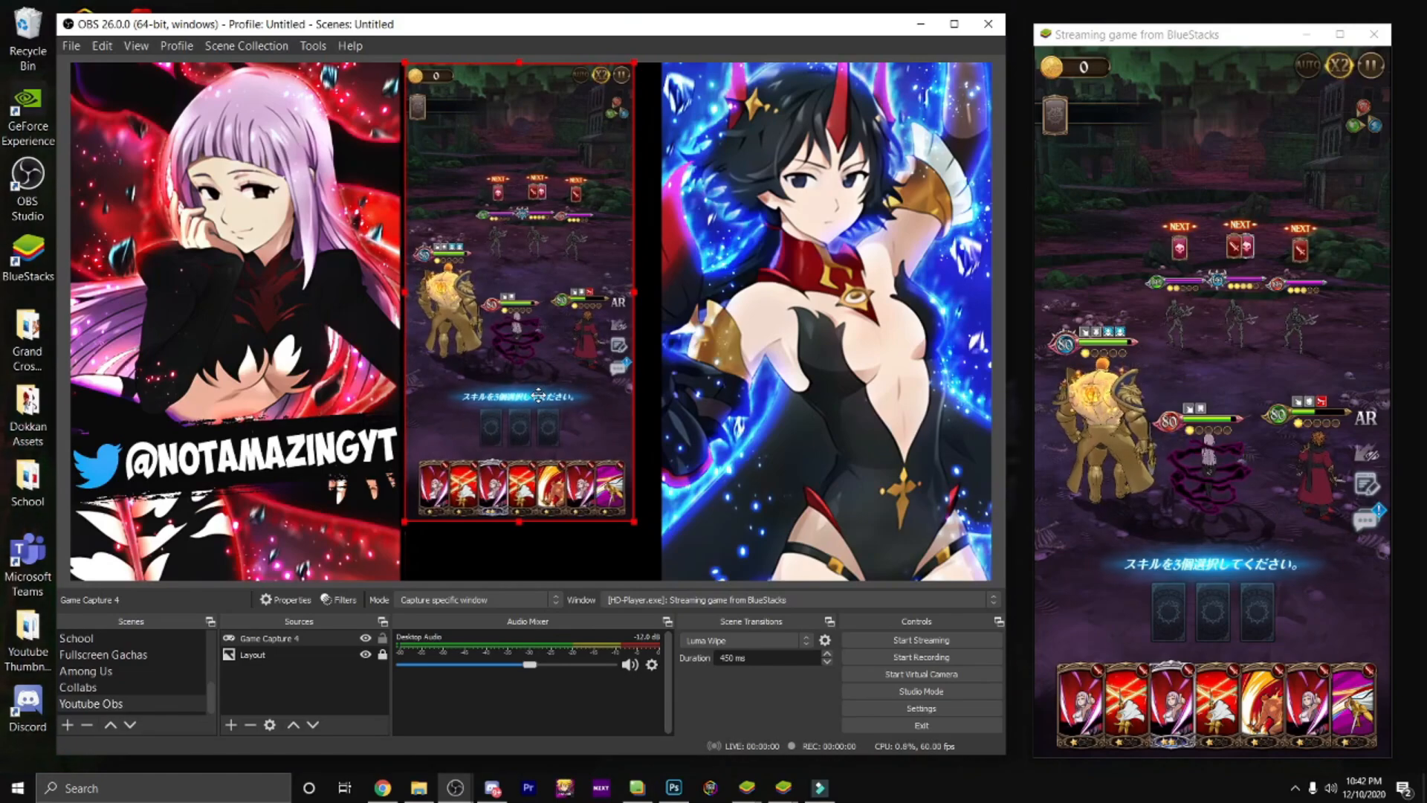
drag(634, 522, 649, 578)
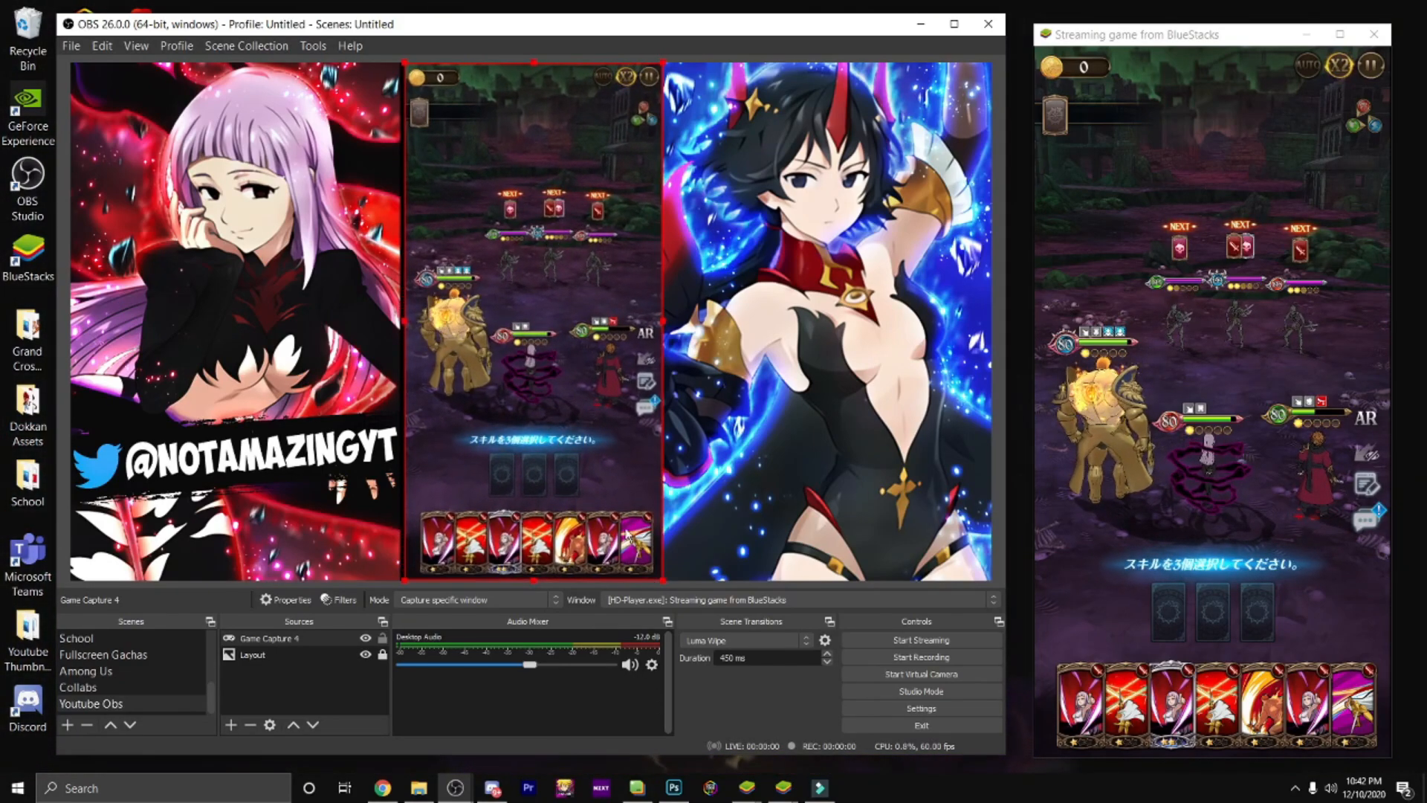
drag(600, 484, 599, 487)
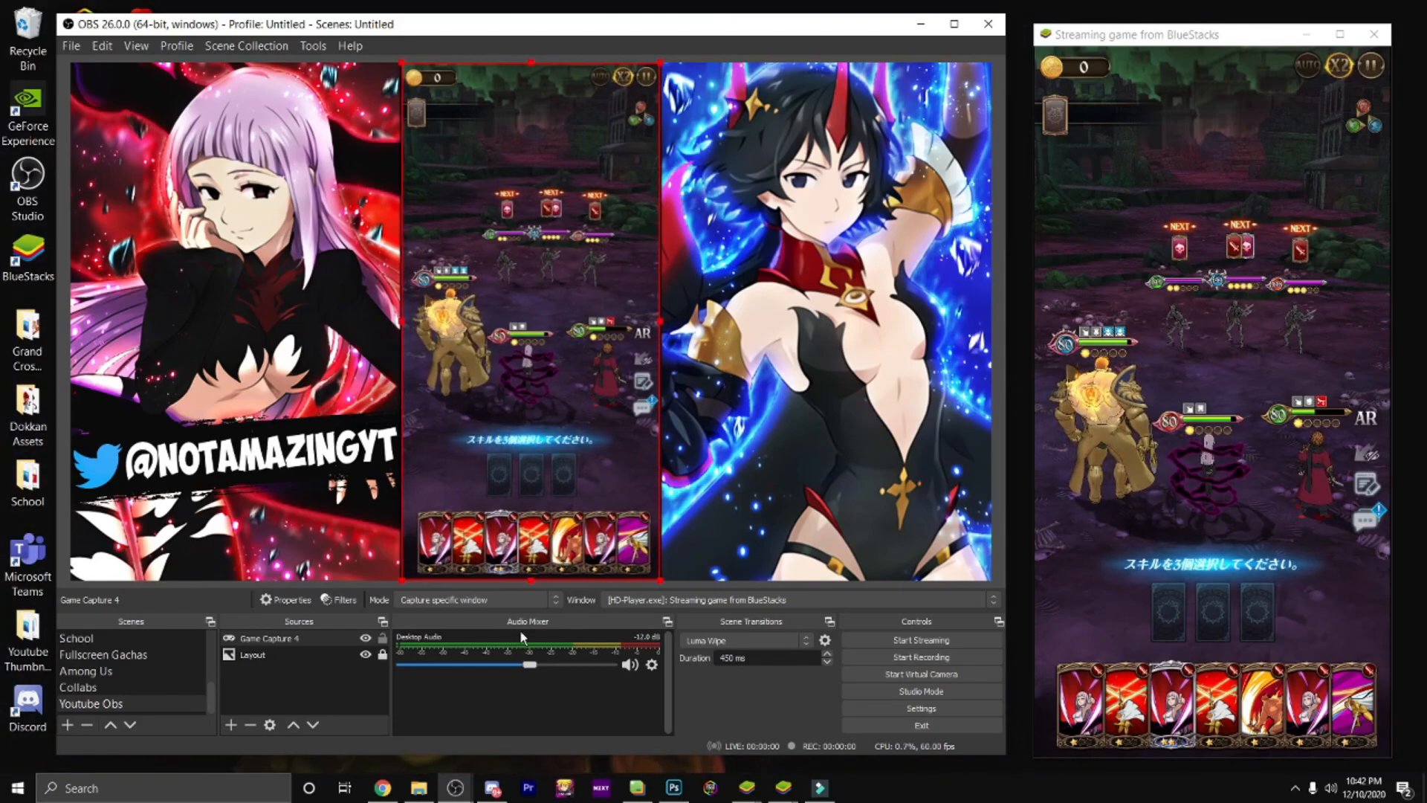
Step: Lock the Game Capture 4 source and place the Layout source above it in the source order
click(382, 638)
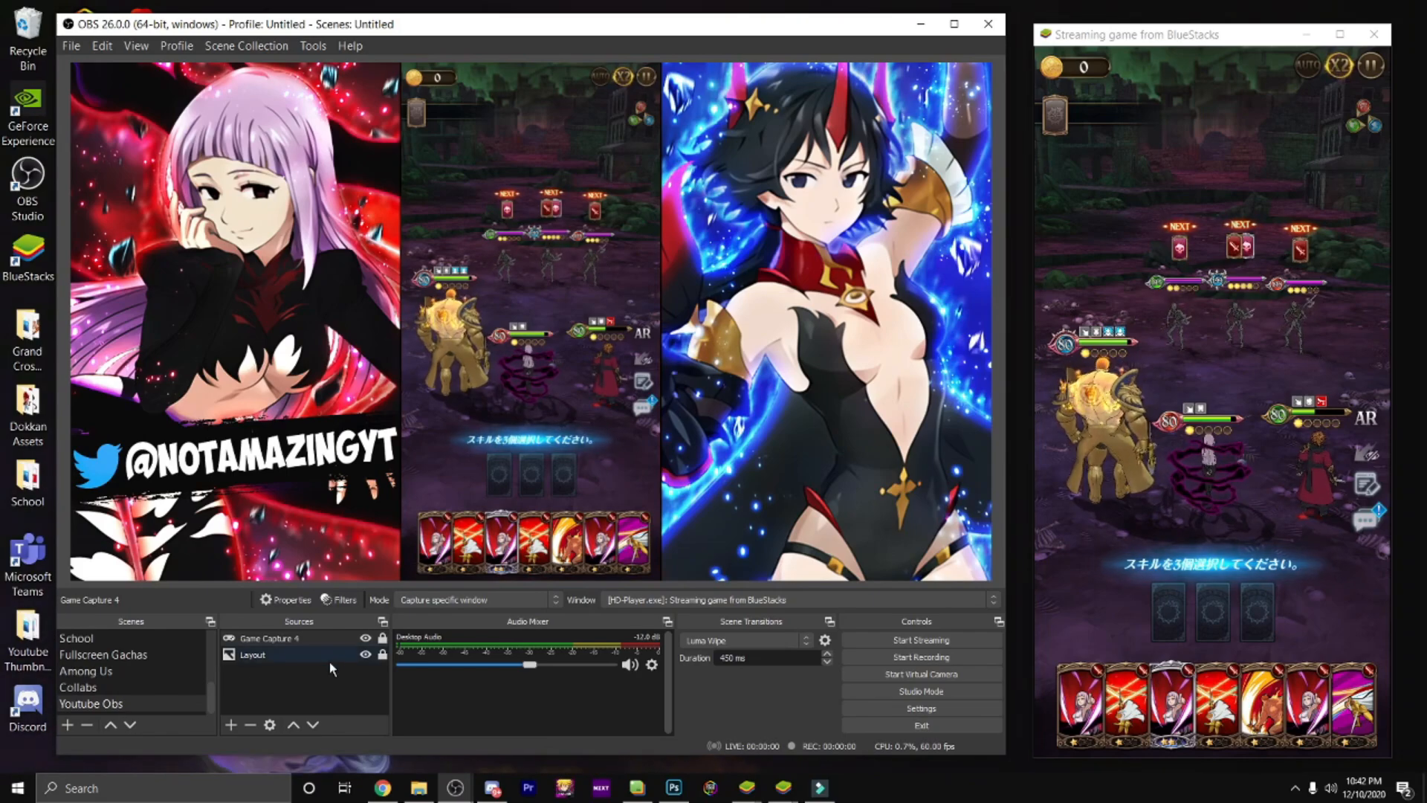
drag(312, 653, 315, 634)
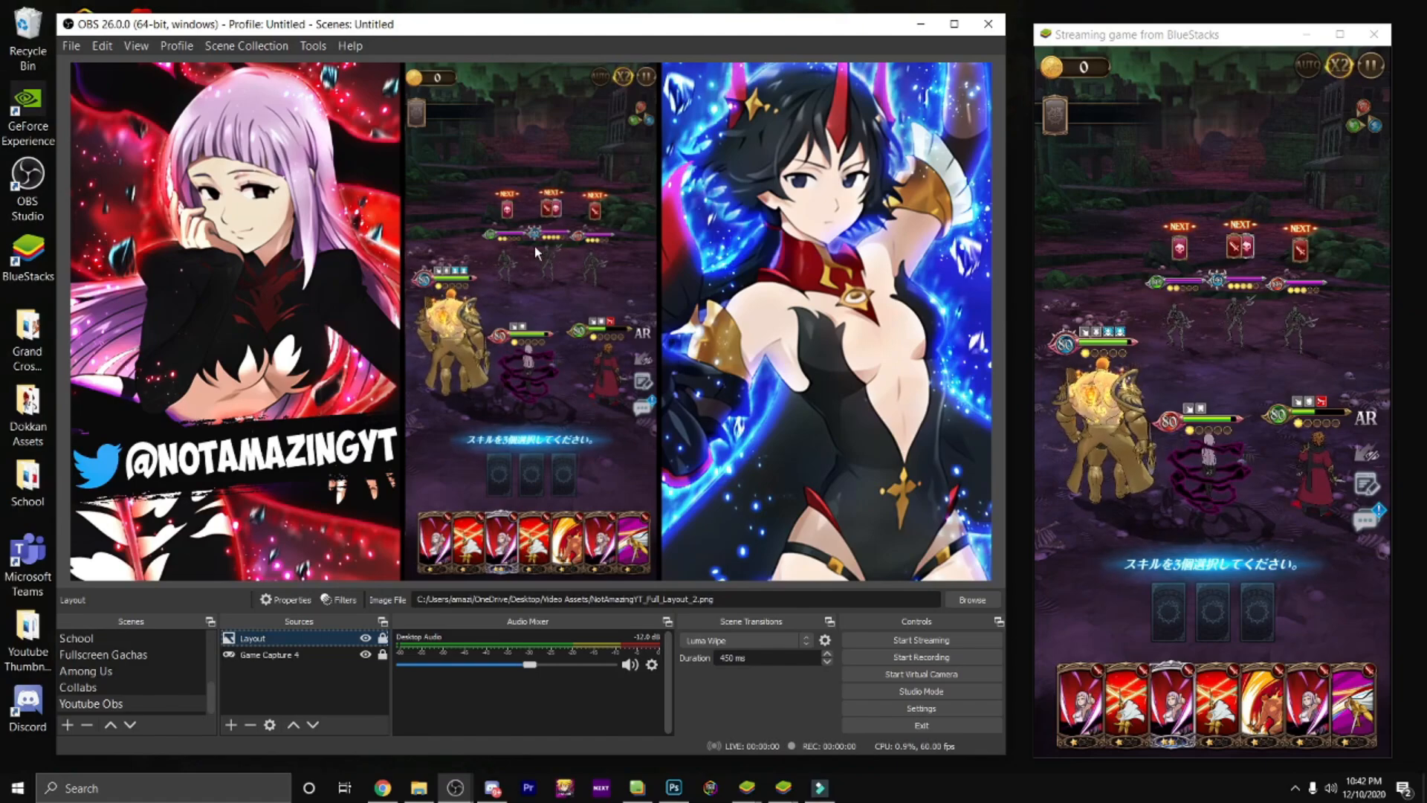
click(232, 725)
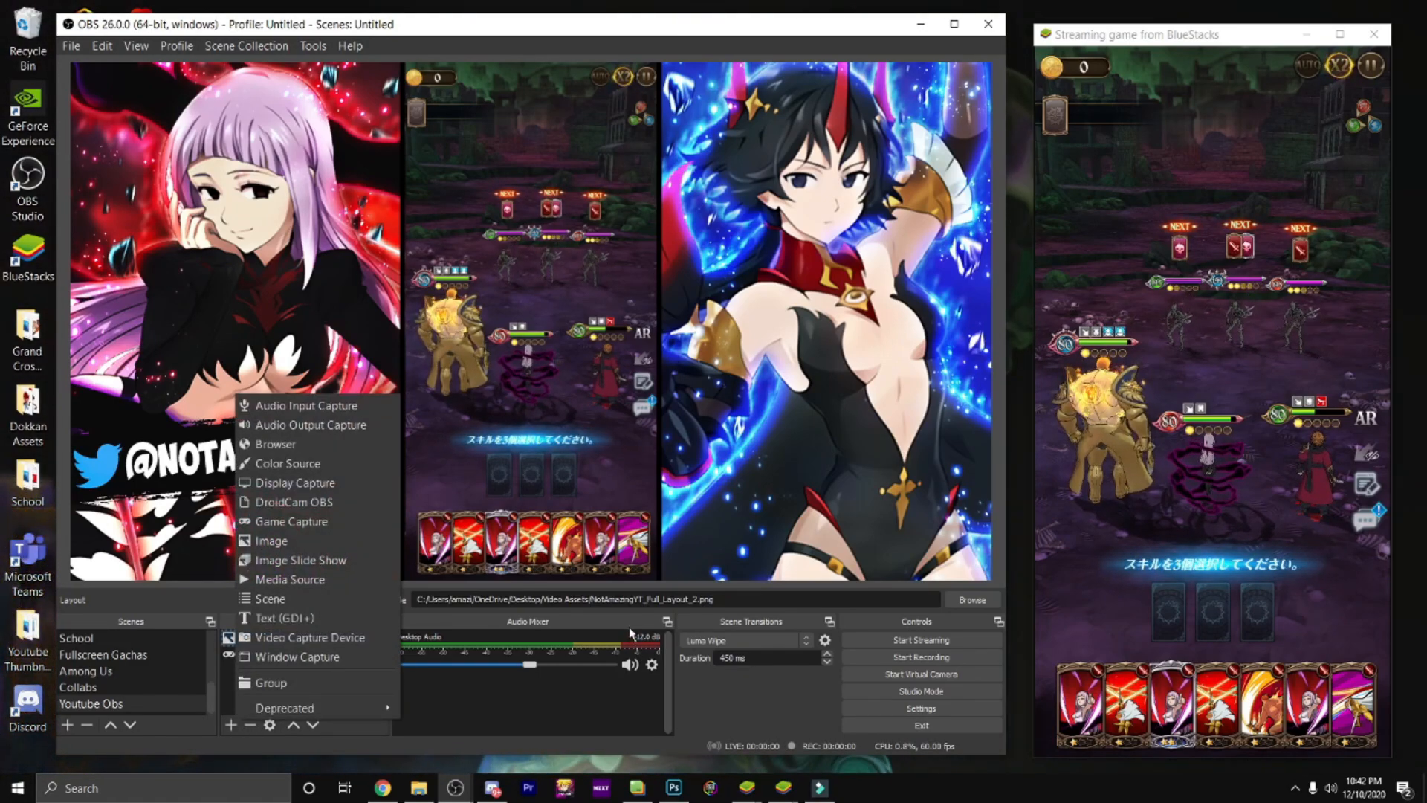
click(659, 638)
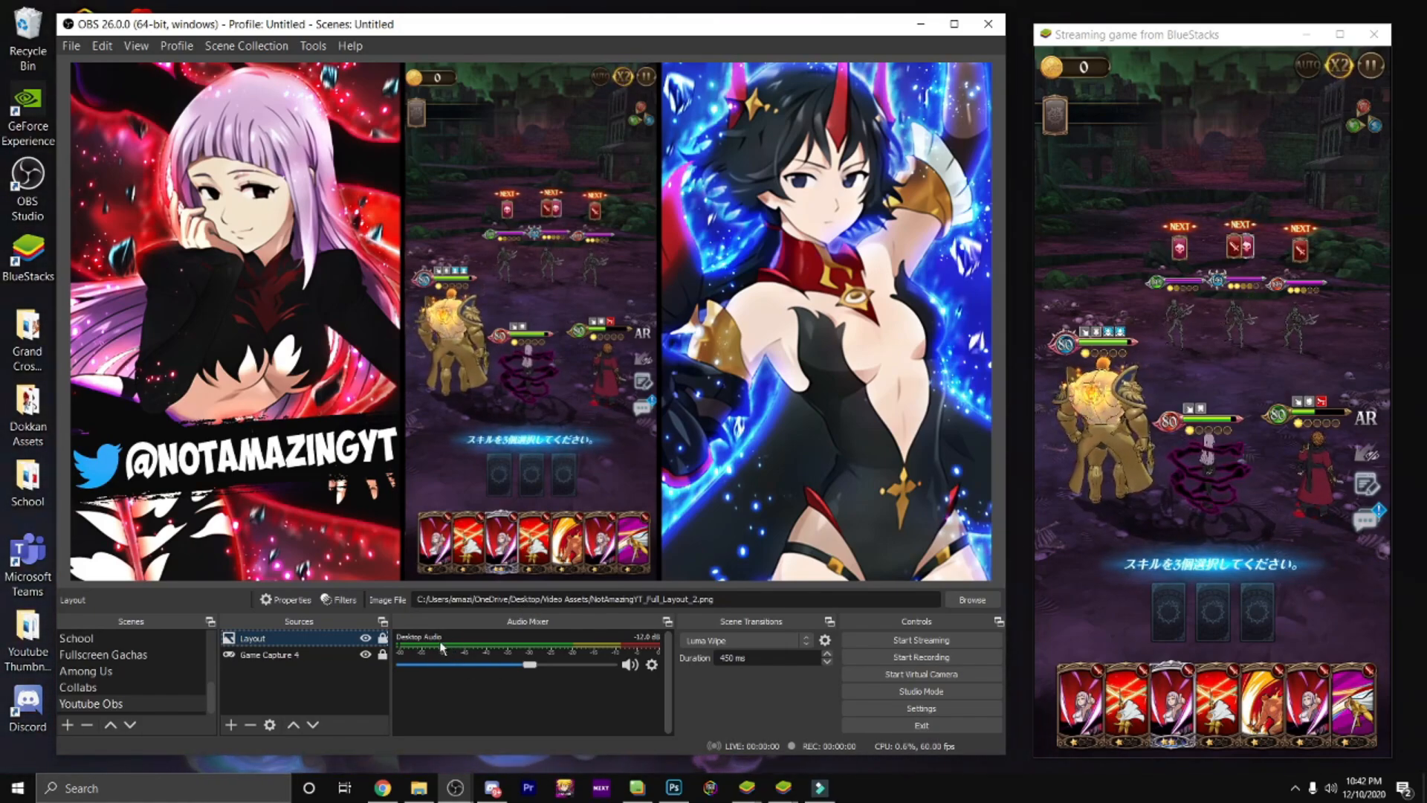
Step: Turn the BlueStacks volume up to a medium level to test the game audio, and mute all instances again
mouse_move(784, 791)
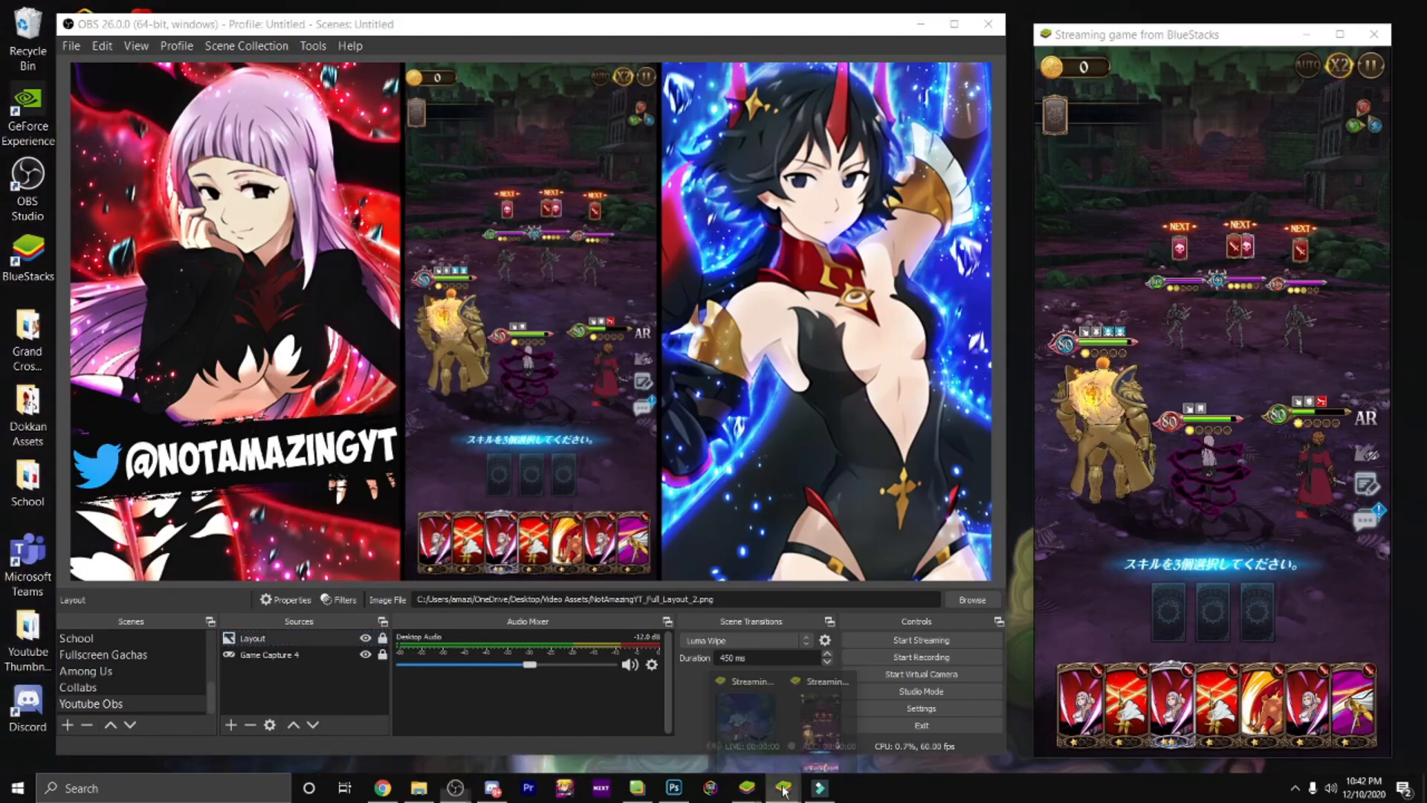
click(791, 704)
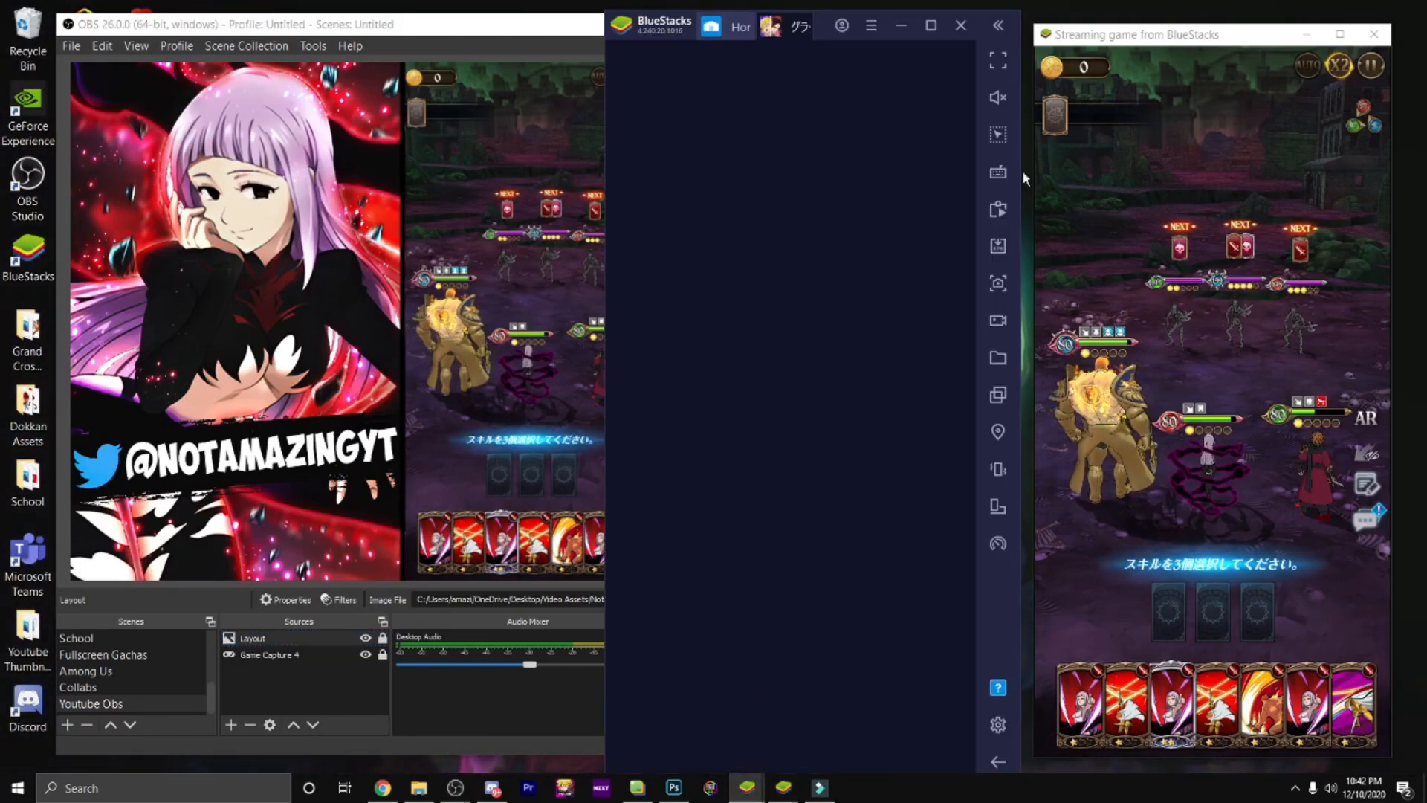
click(998, 98)
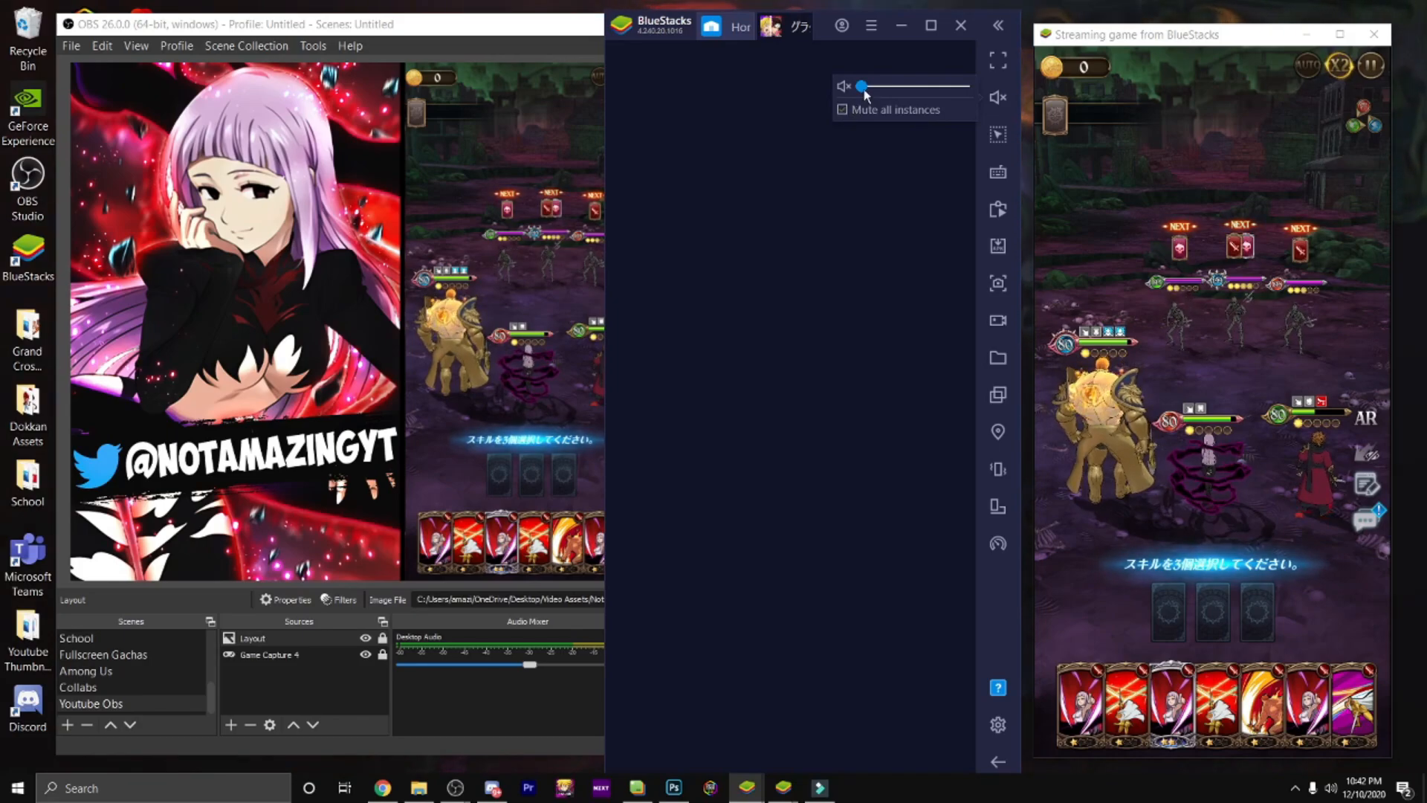
drag(862, 95, 895, 87)
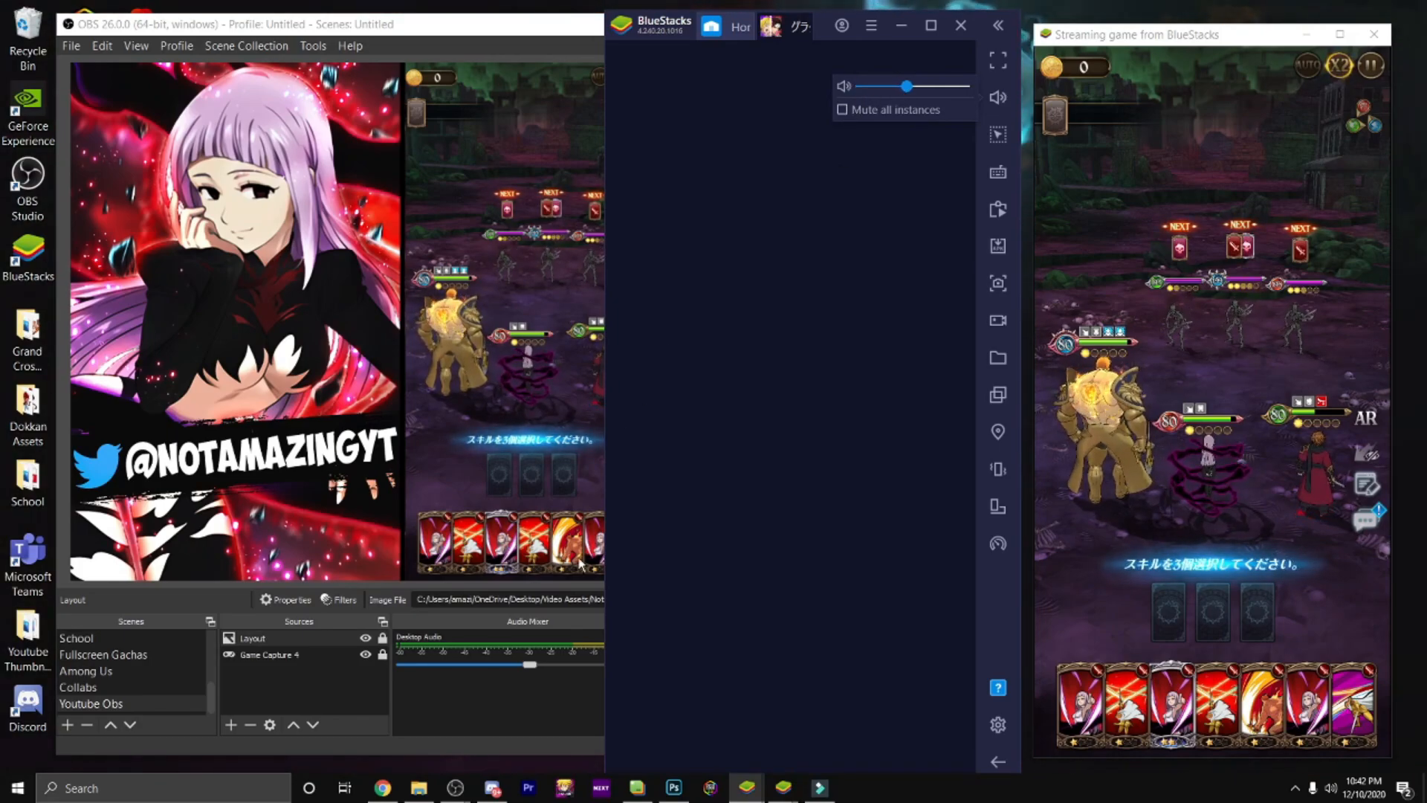
click(1230, 685)
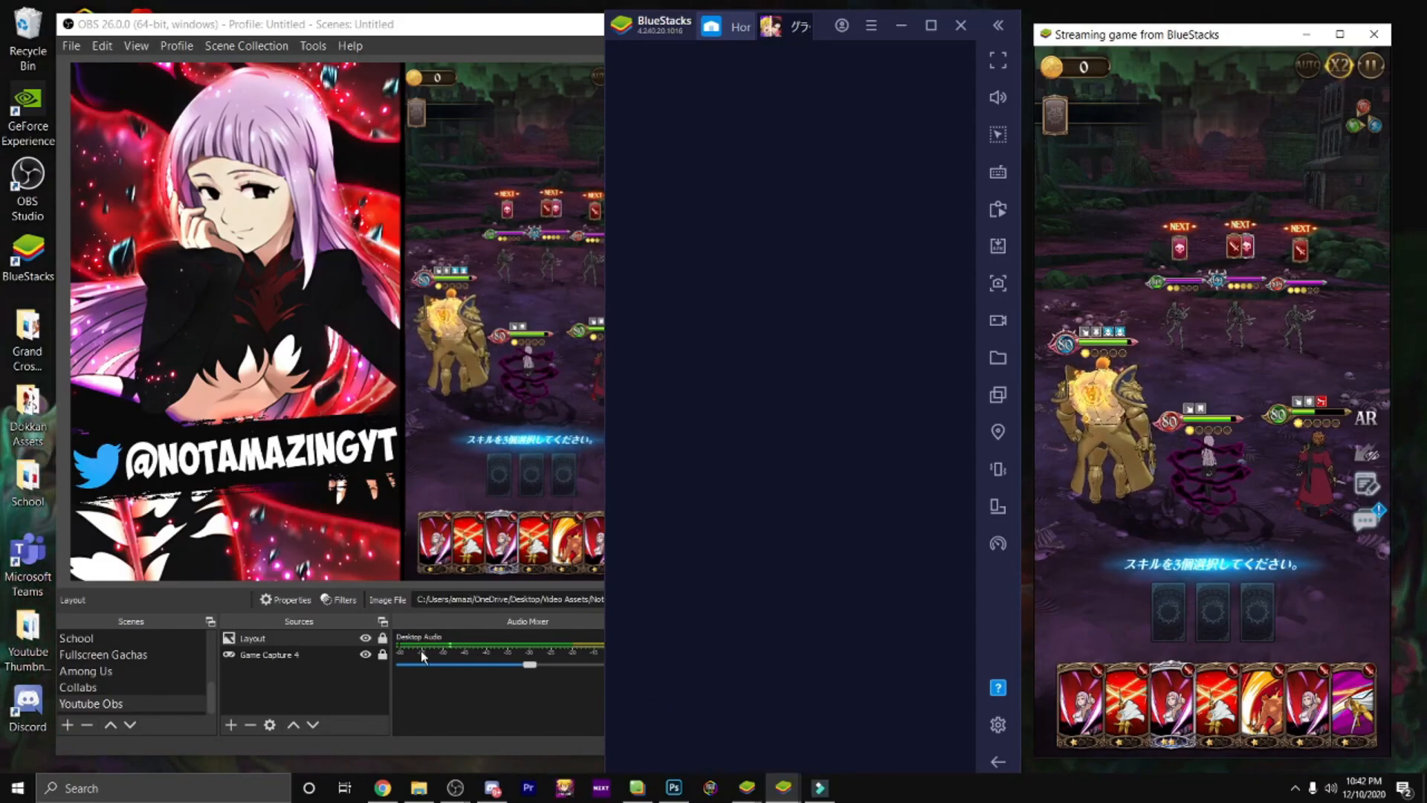
click(998, 97)
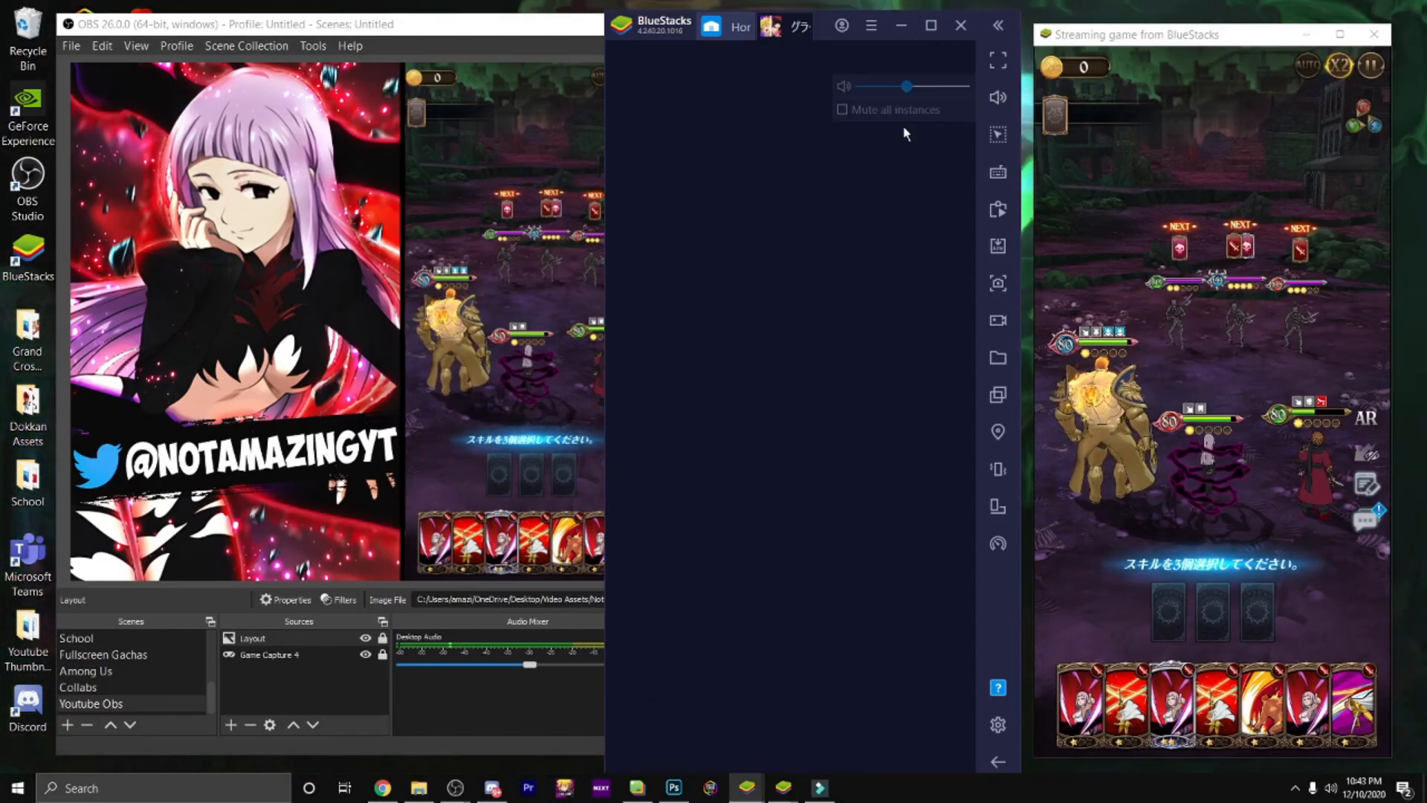
click(843, 109)
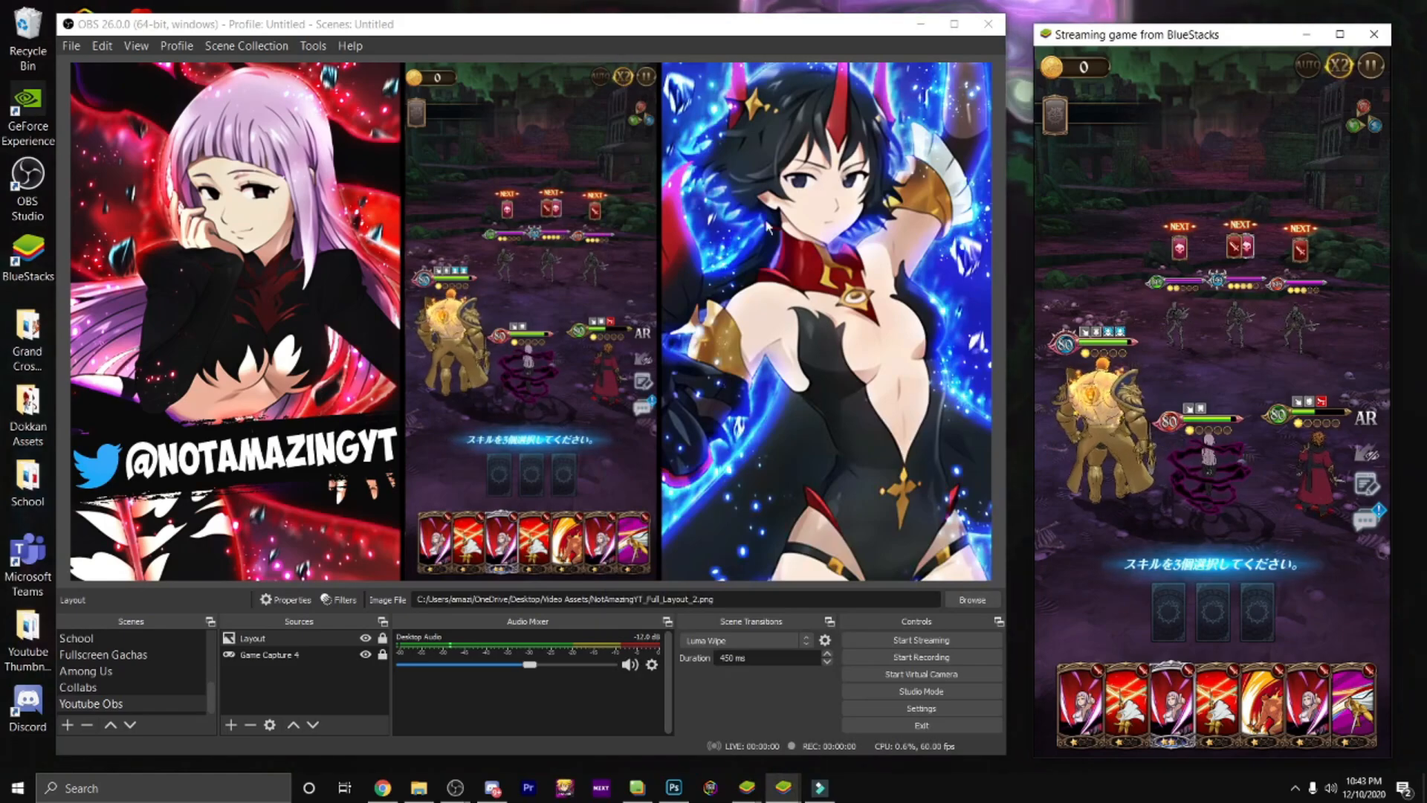
Step: Add a new Audio Input Capture source with its default name, using the Microphone (Blue Snowball) device
click(232, 722)
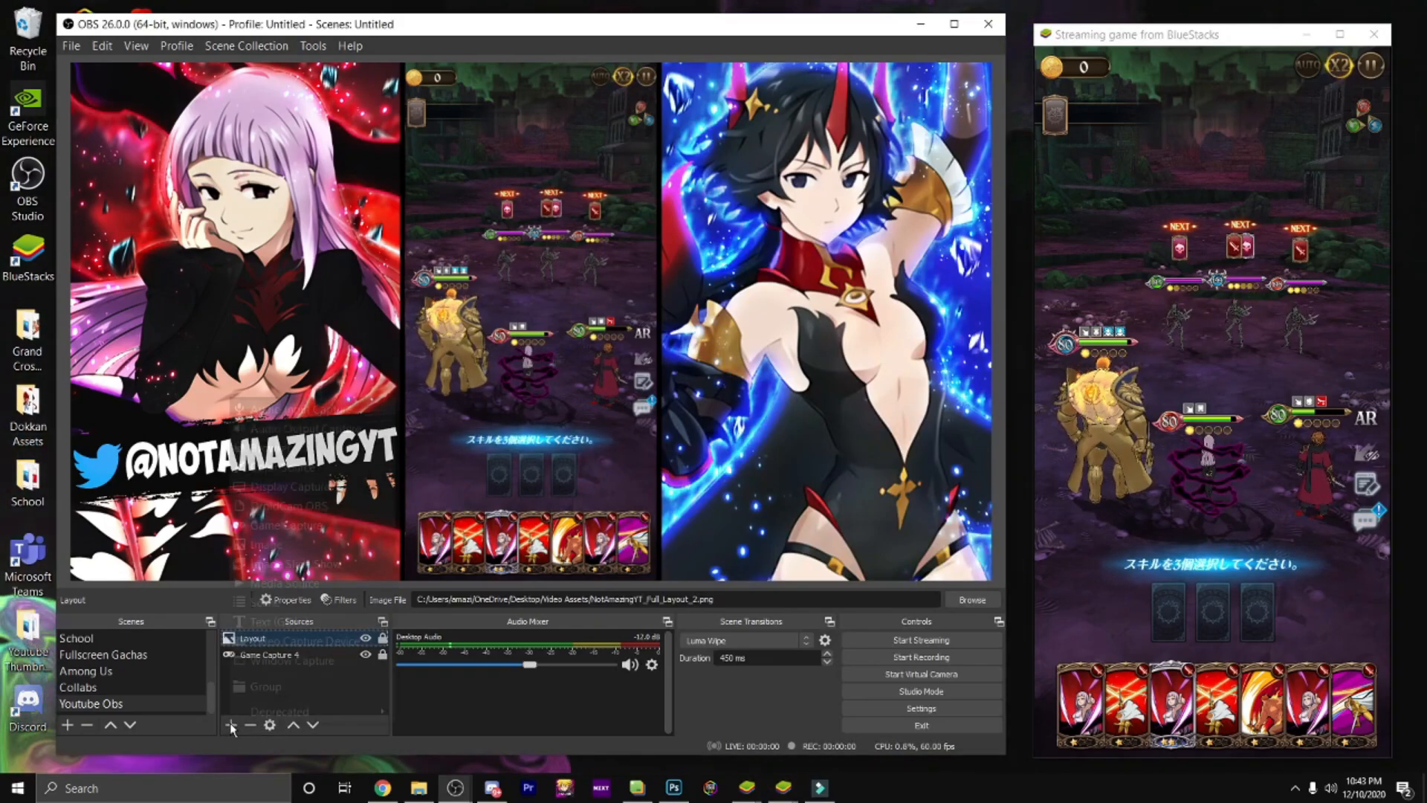
click(321, 406)
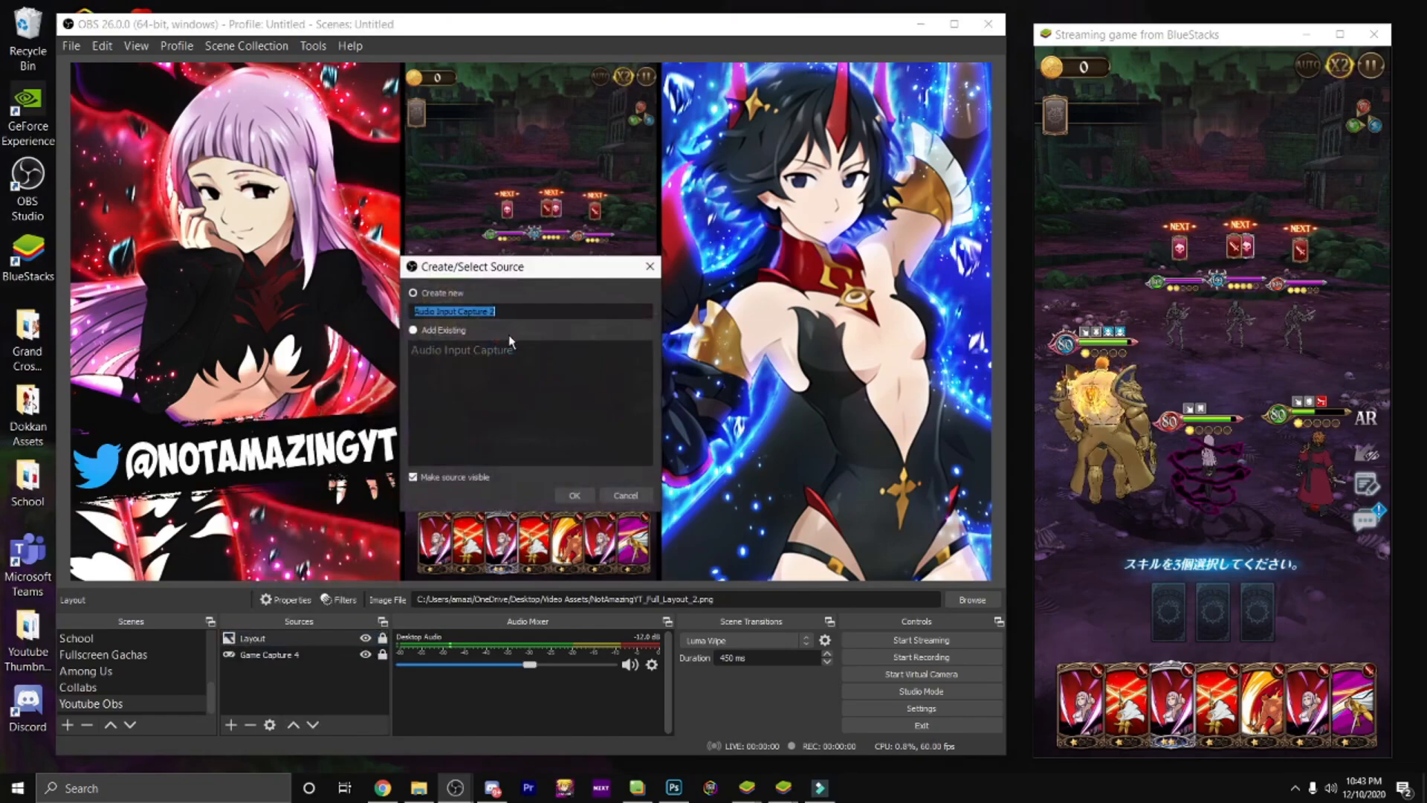
click(571, 495)
click(461, 204)
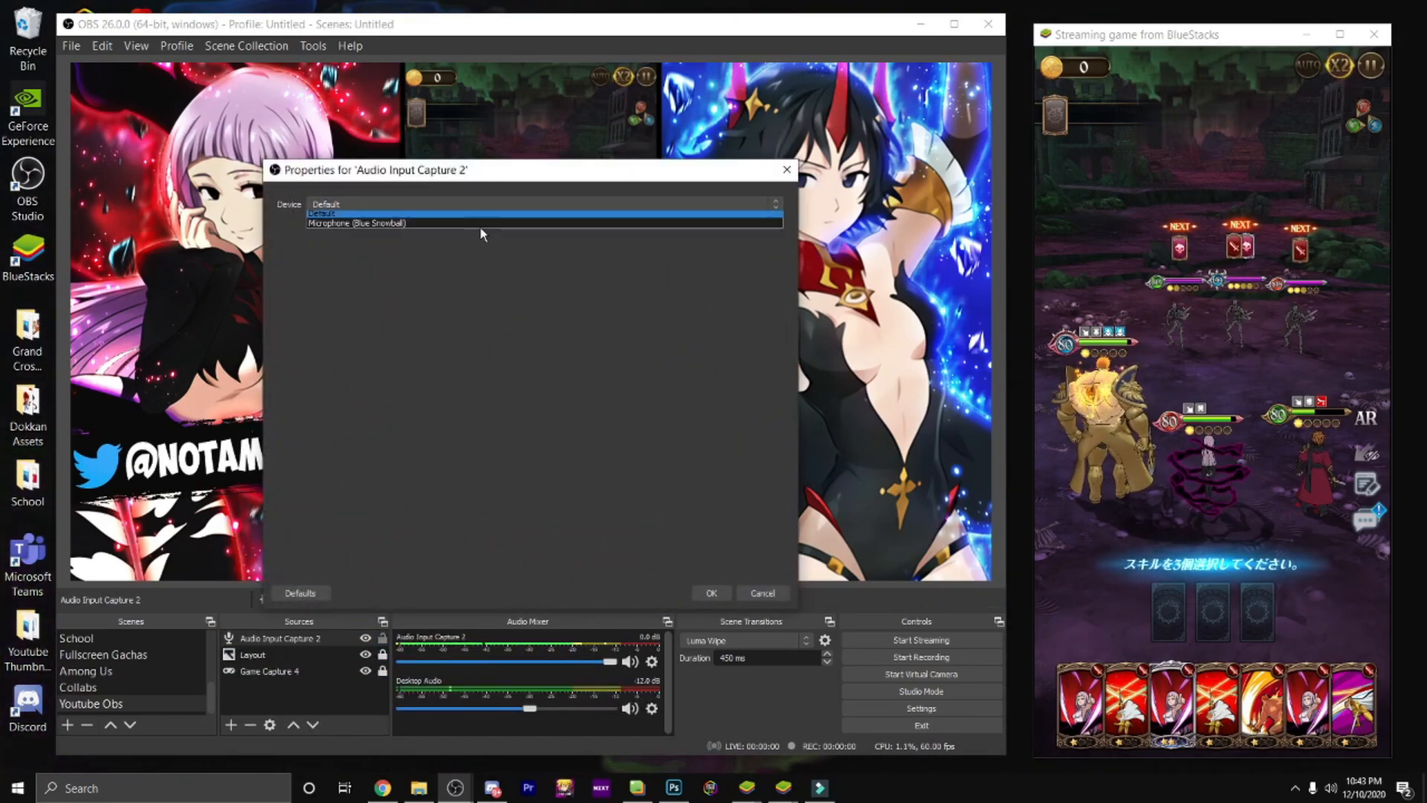
click(413, 225)
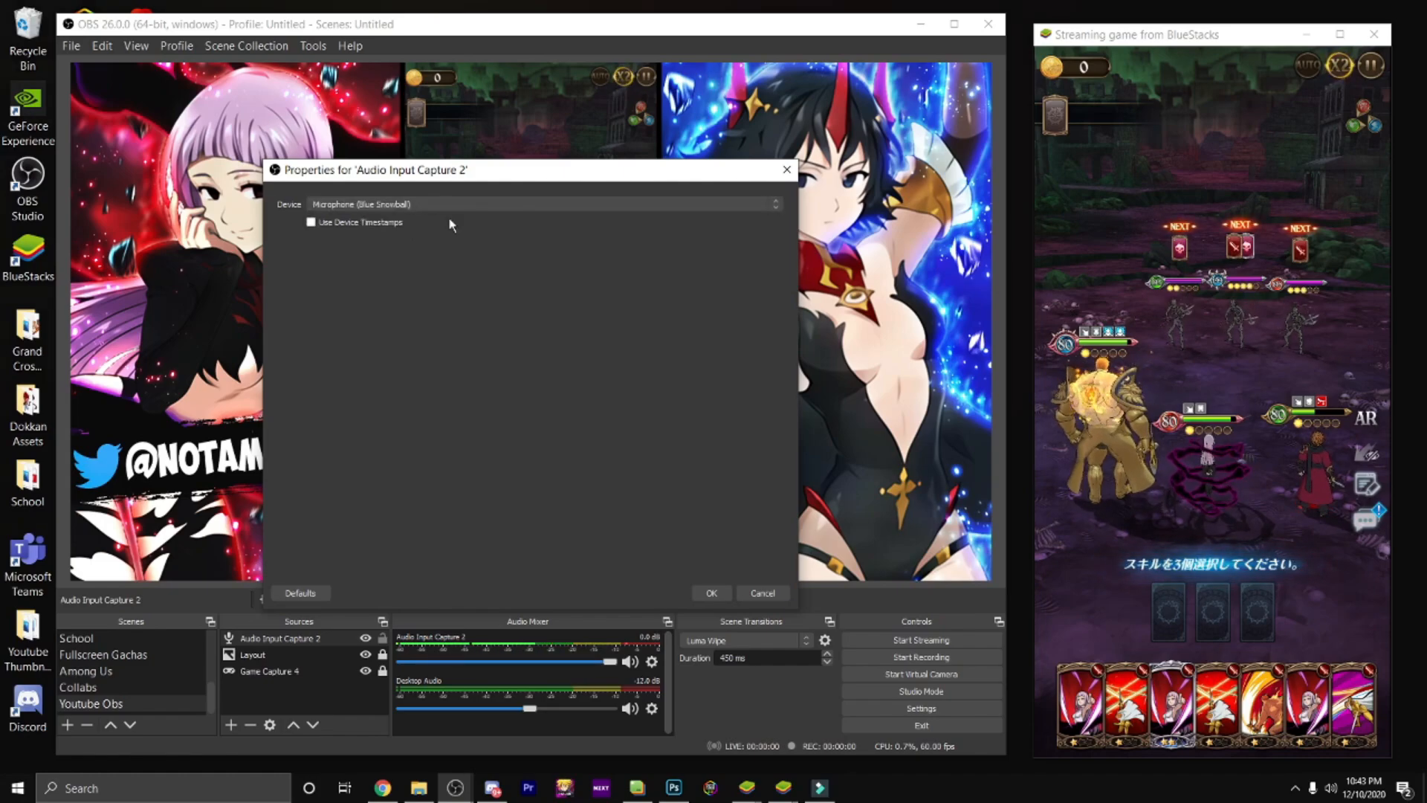
click(711, 593)
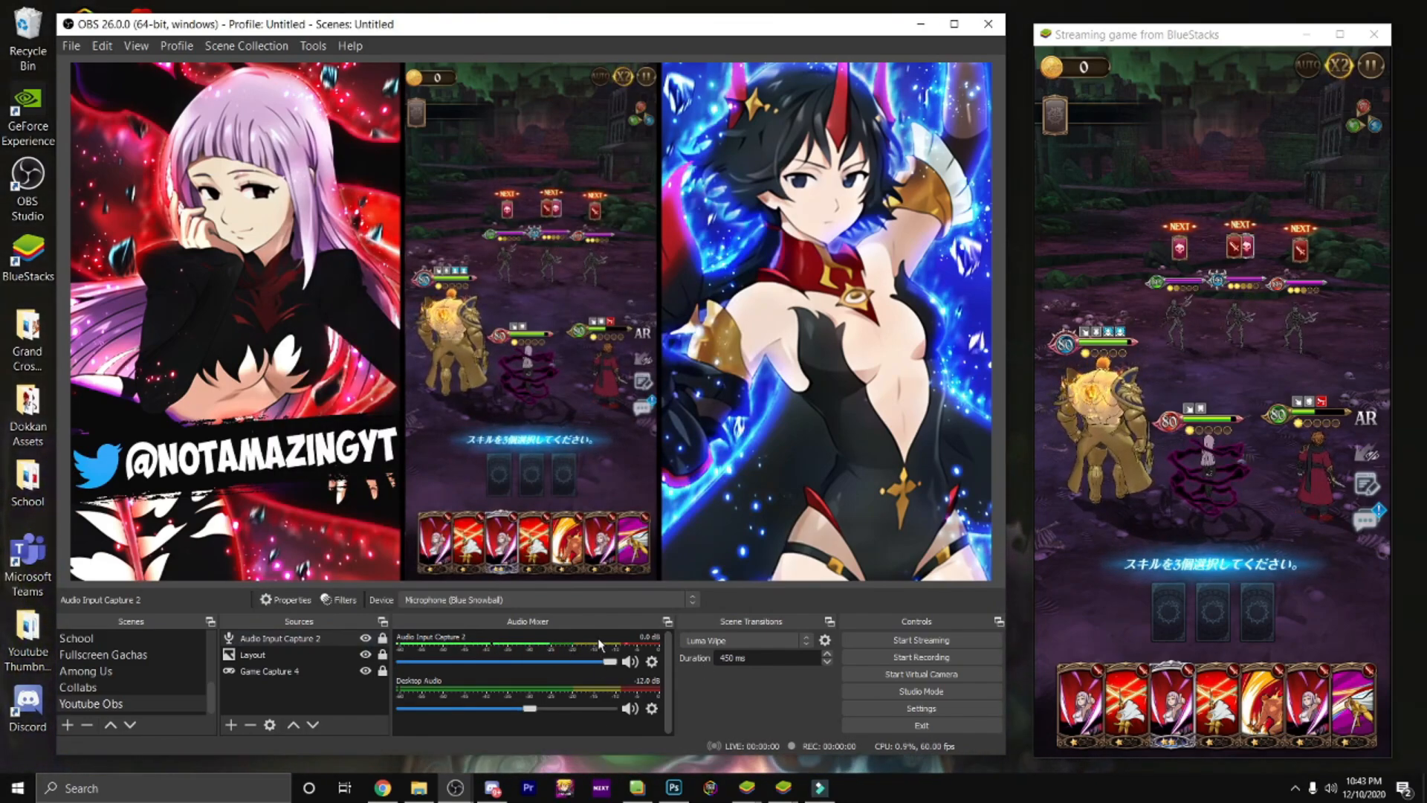
click(652, 661)
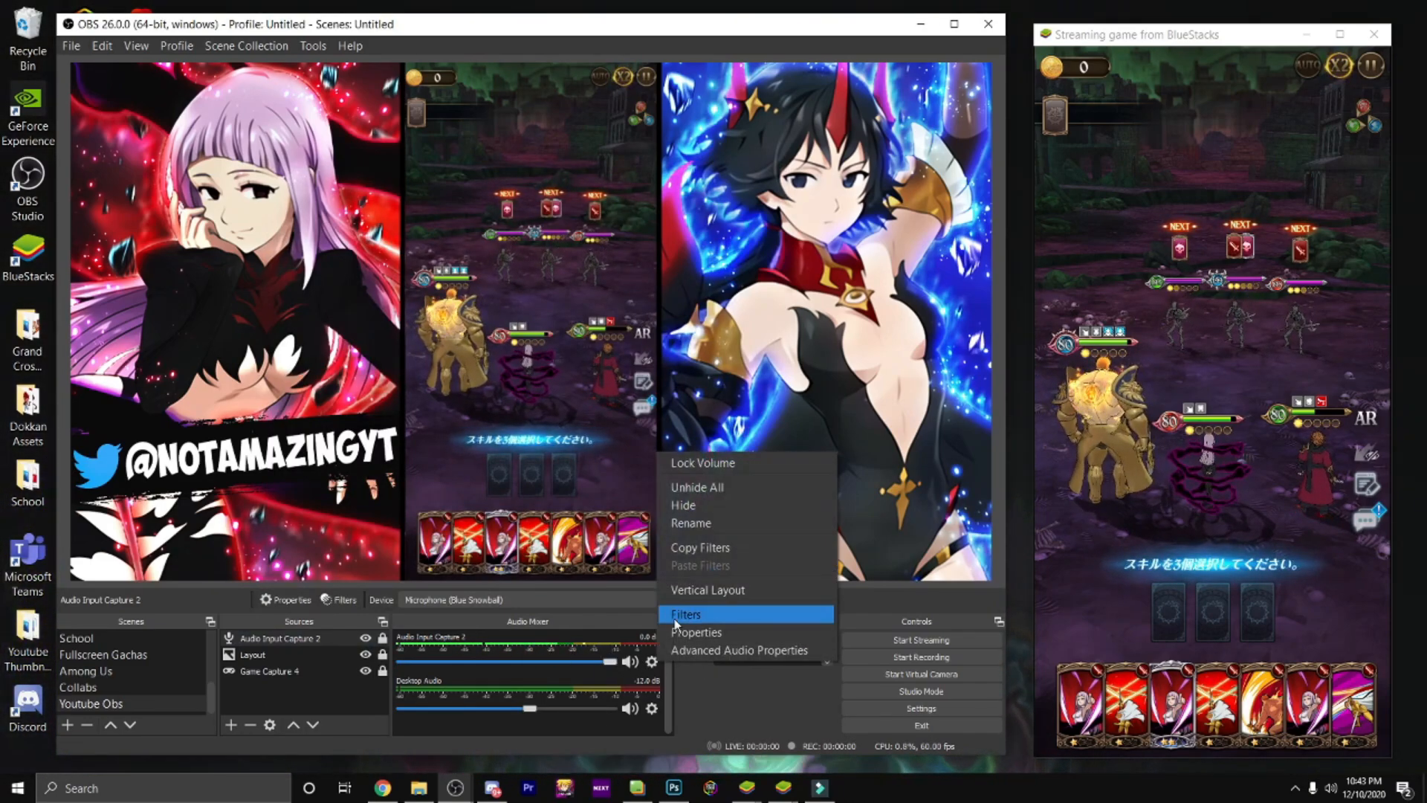
click(695, 632)
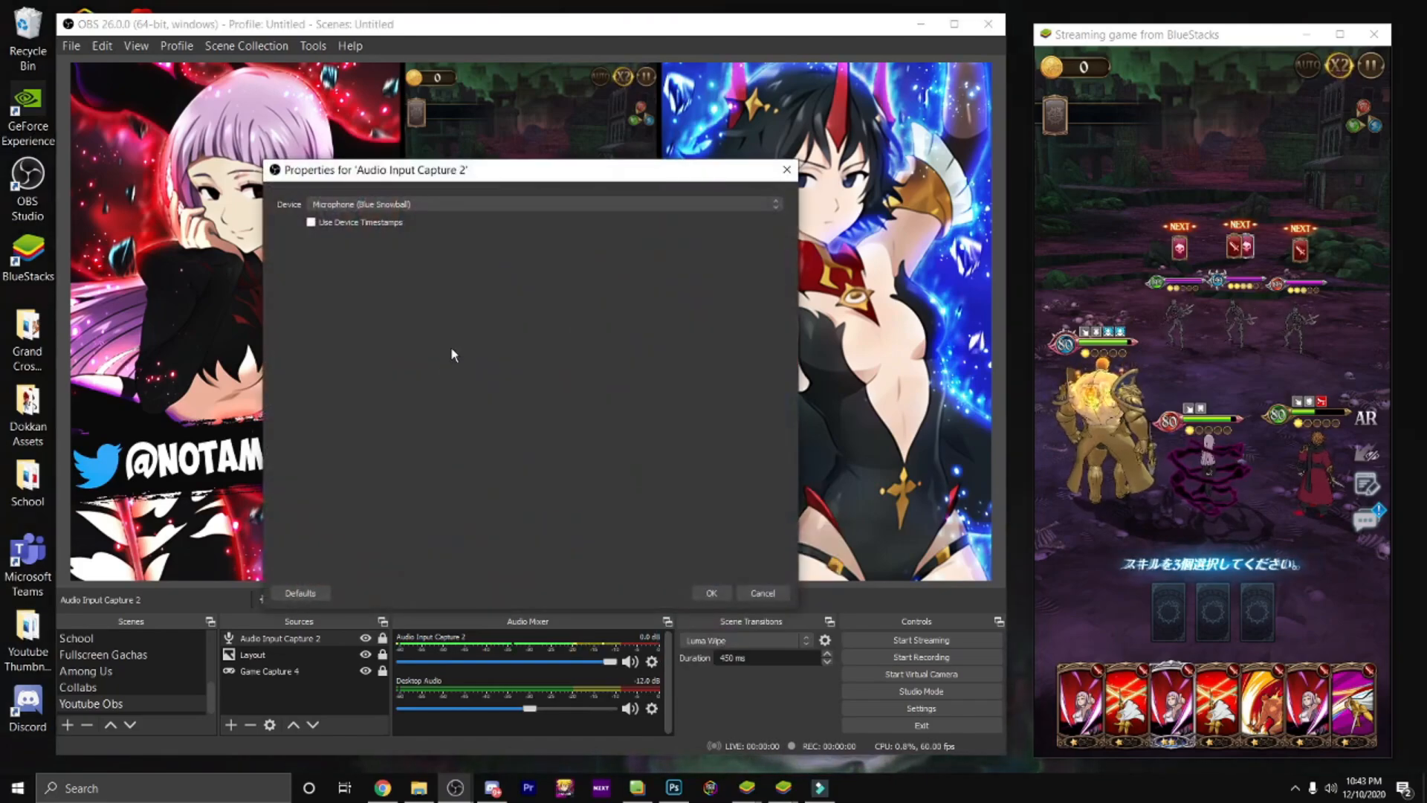
click(762, 592)
Step: Add a Noise Gate filter with its default name and settings to the Audio Input Capture 2 source
click(652, 661)
click(700, 618)
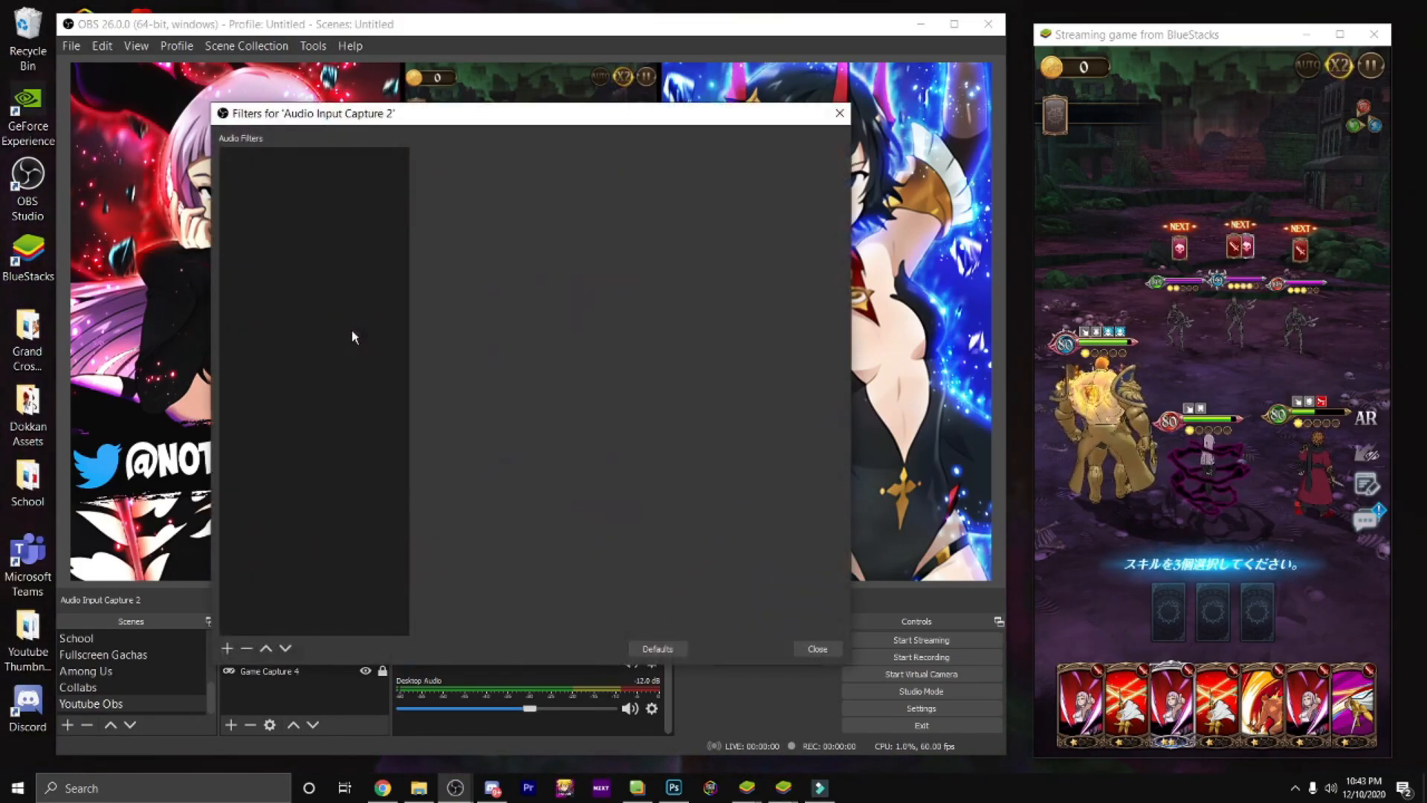
click(227, 648)
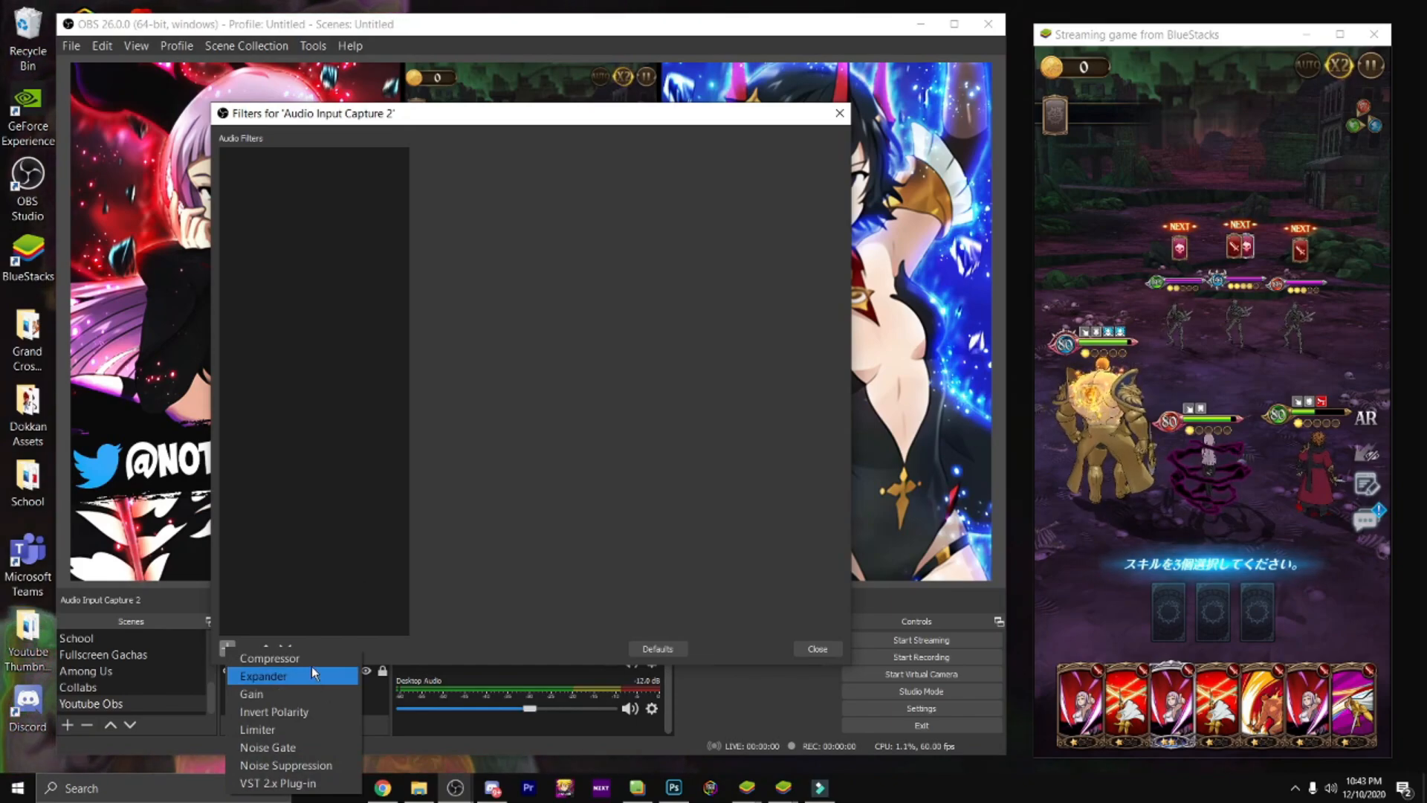
click(305, 748)
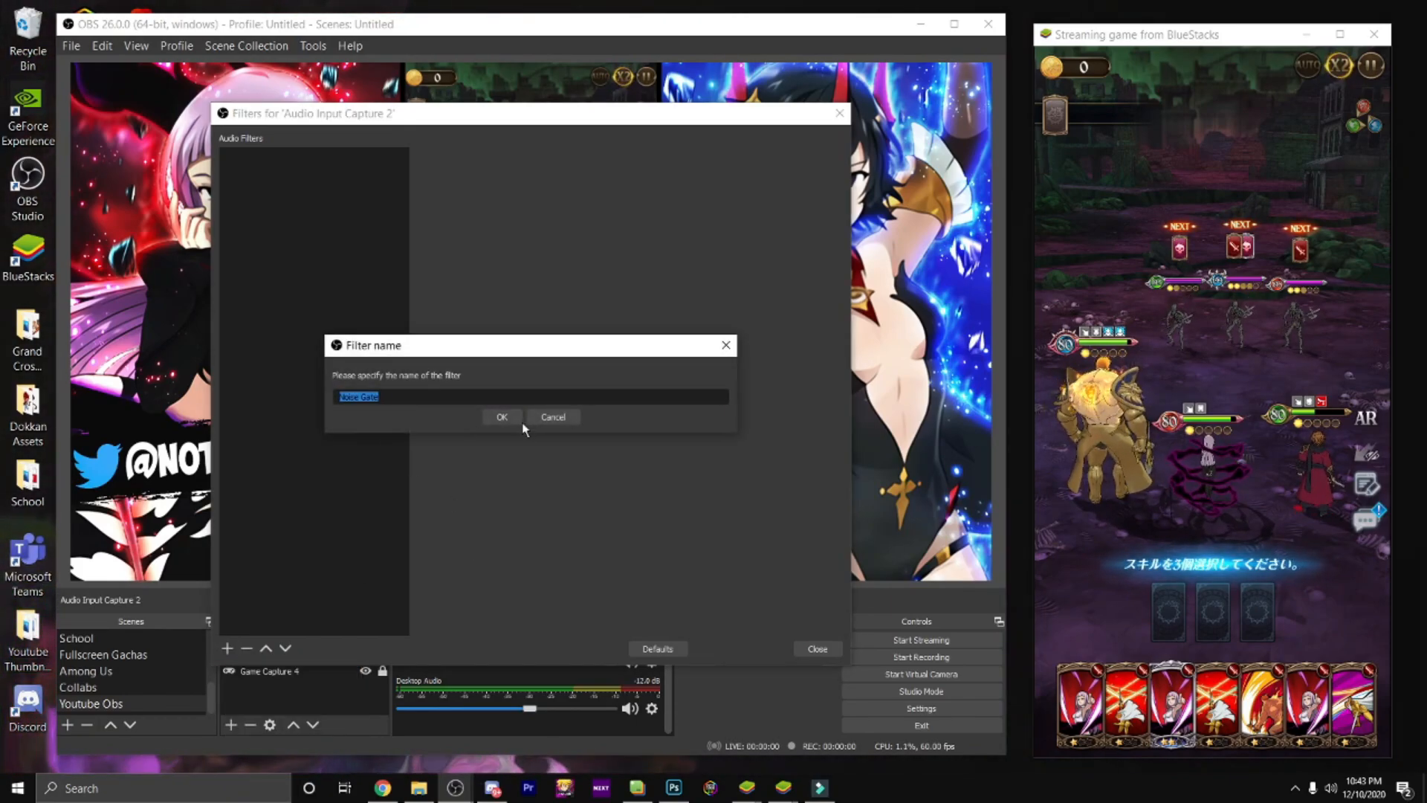
click(503, 417)
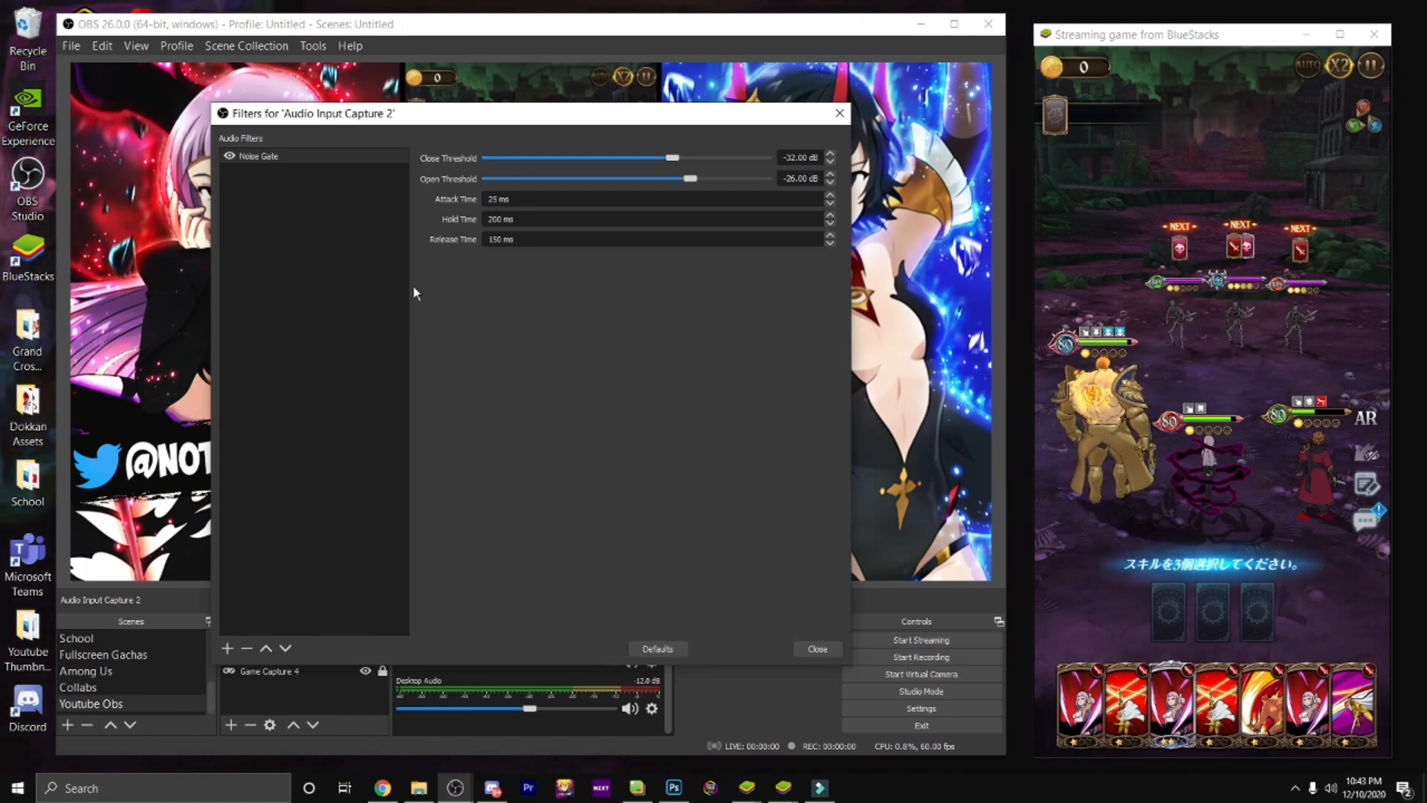
click(840, 114)
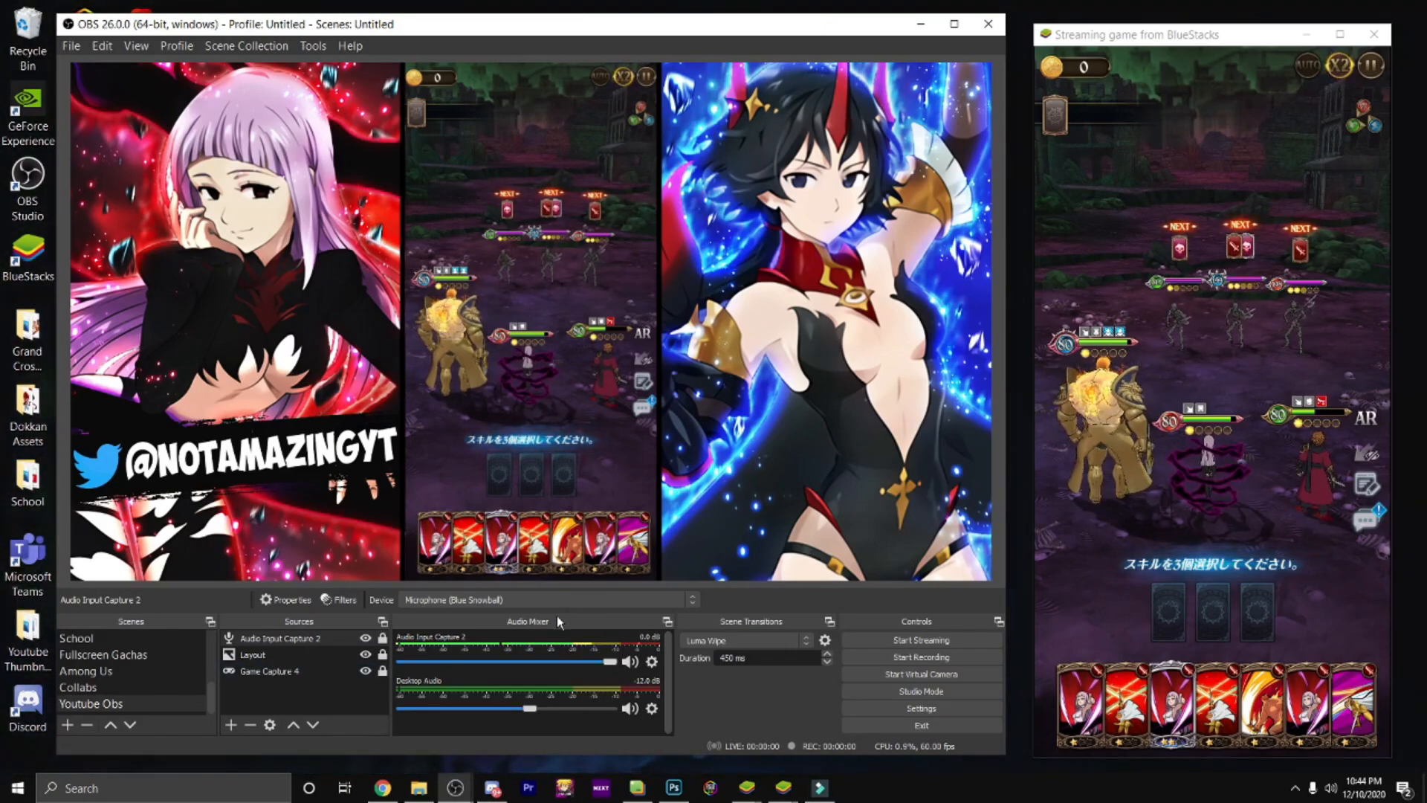
Step: Target the middle enemy in the BlueStacks game and play three skill cards
click(1166, 544)
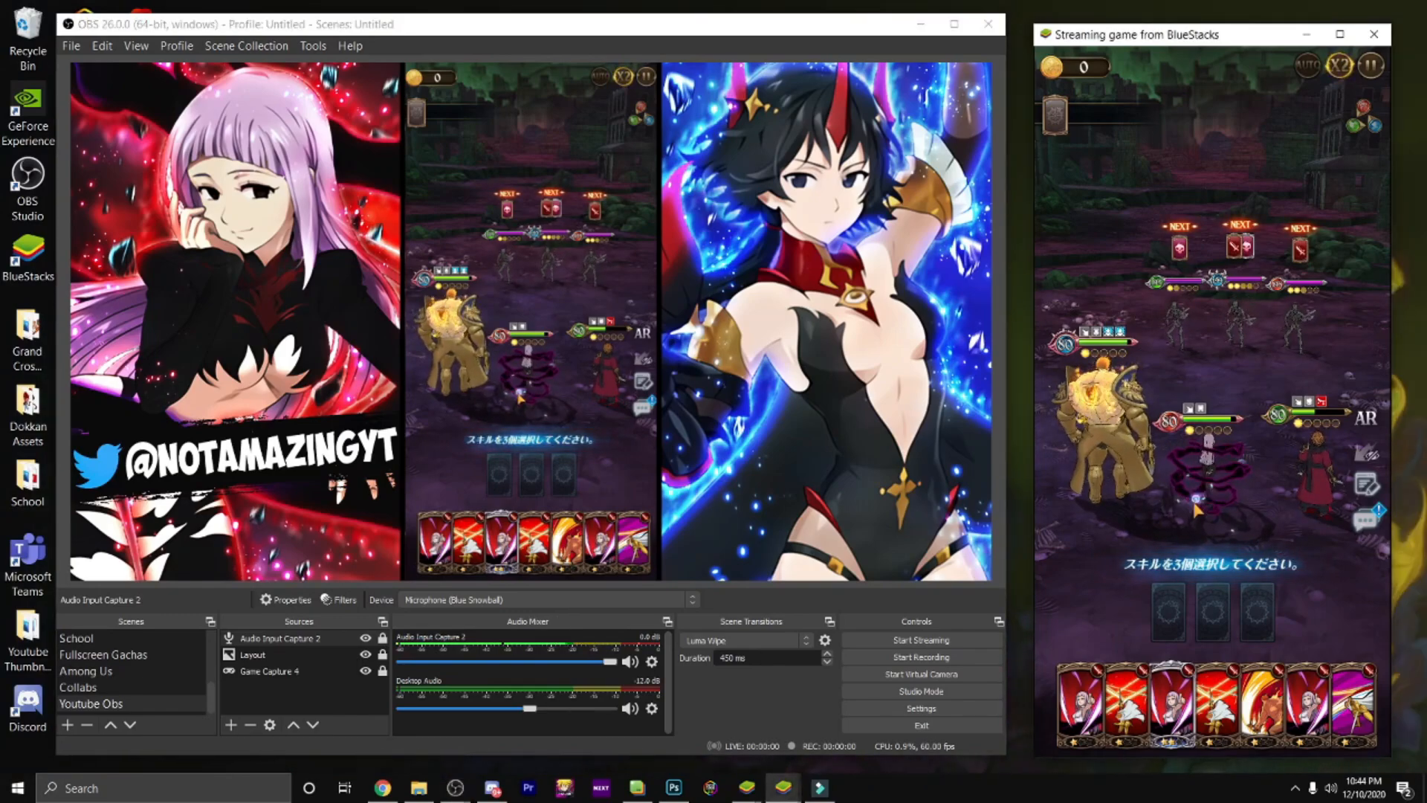
click(1240, 327)
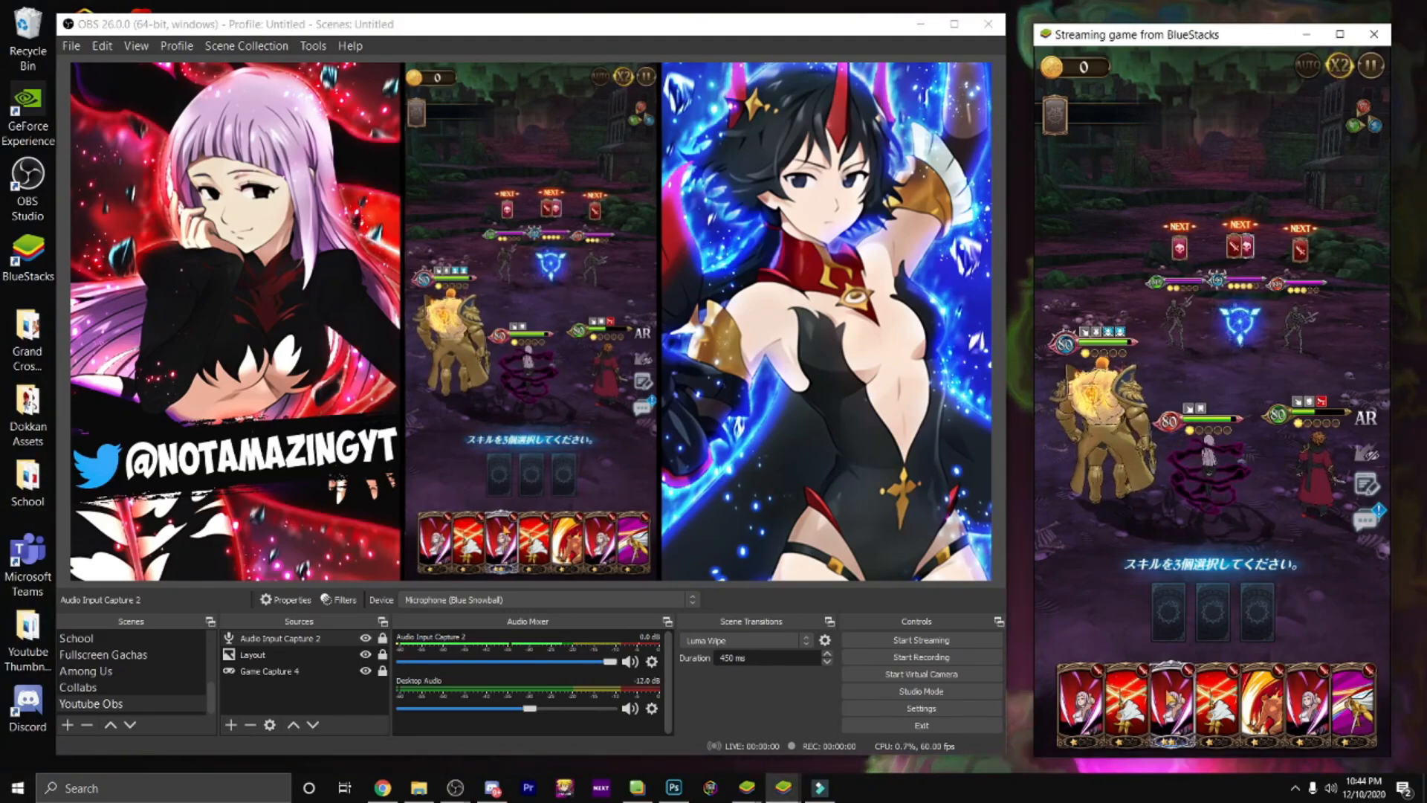
click(1173, 703)
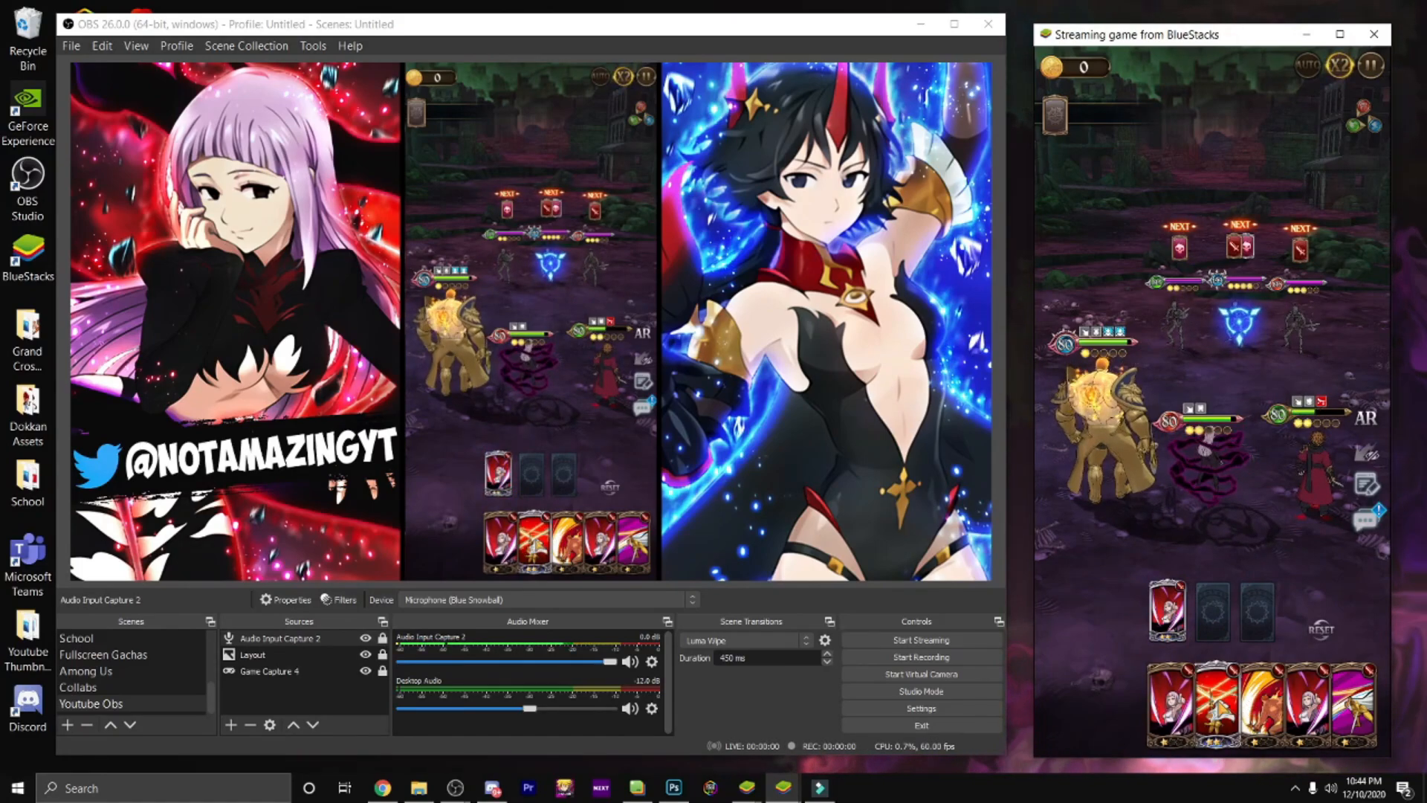
click(1215, 703)
click(1262, 703)
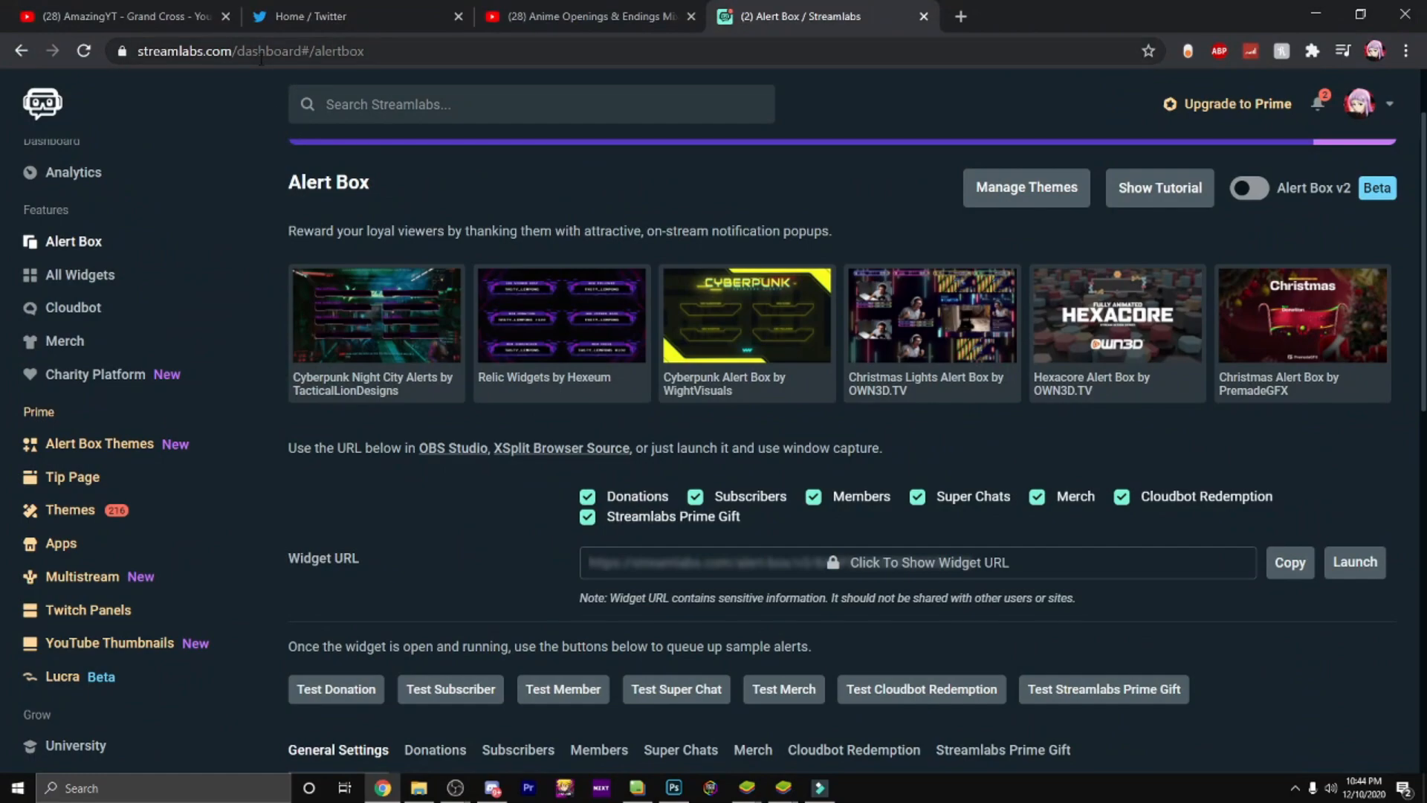
Step: Examine the Streamlabs Alert Box page, including its widget URL, test alerts and general settings, and return to OBS
click(1370, 110)
click(1371, 110)
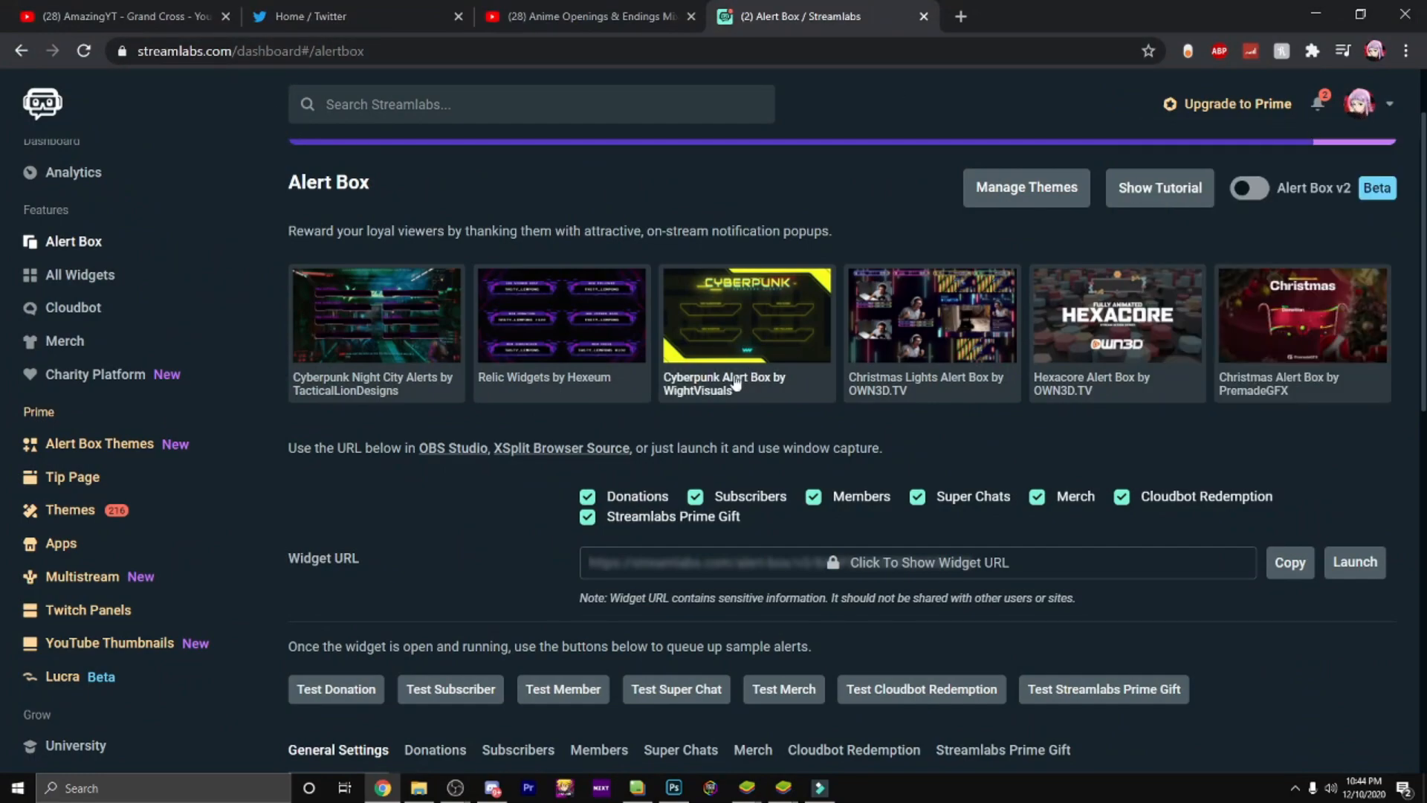
scroll(496, 480, down, 3)
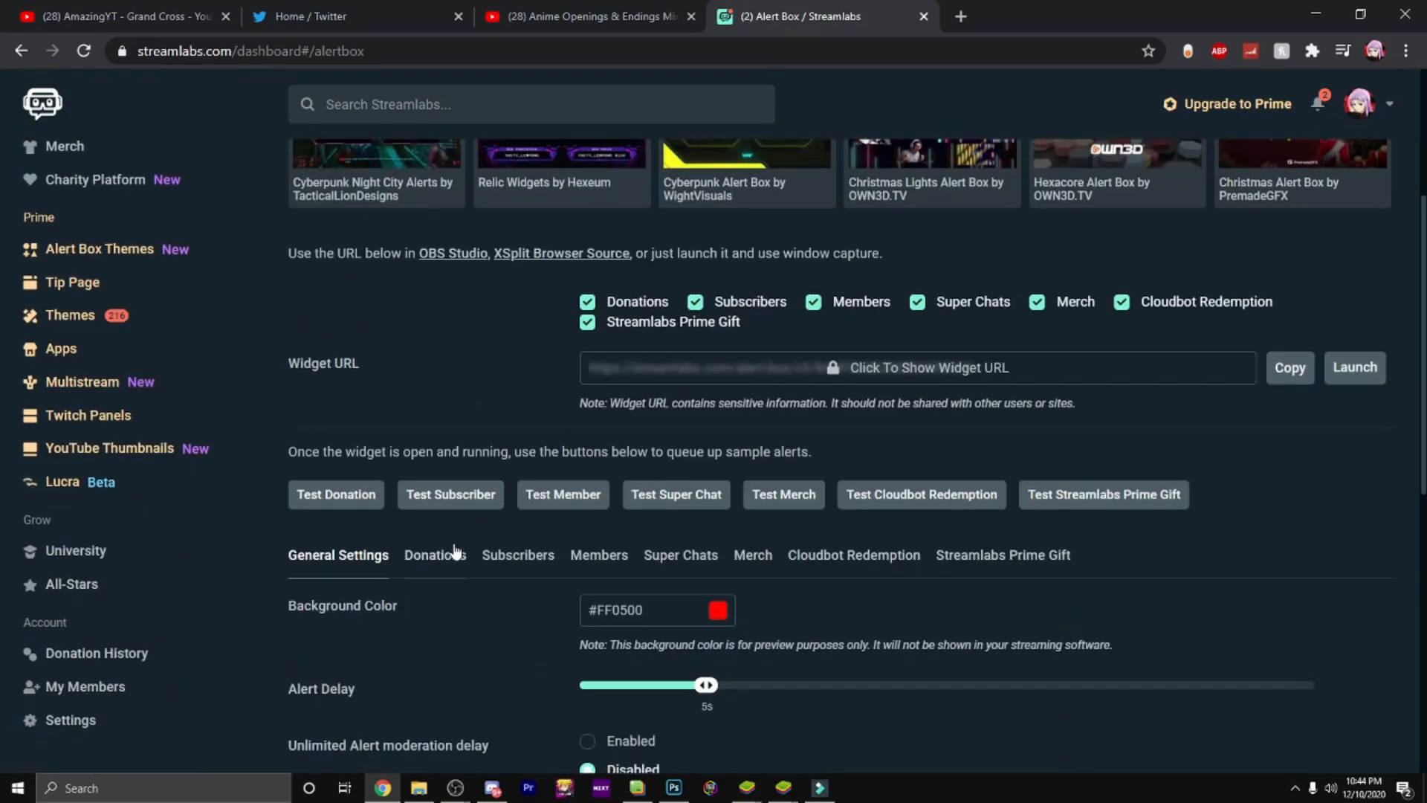
scroll(536, 513, down, 3)
scroll(537, 514, down, 5)
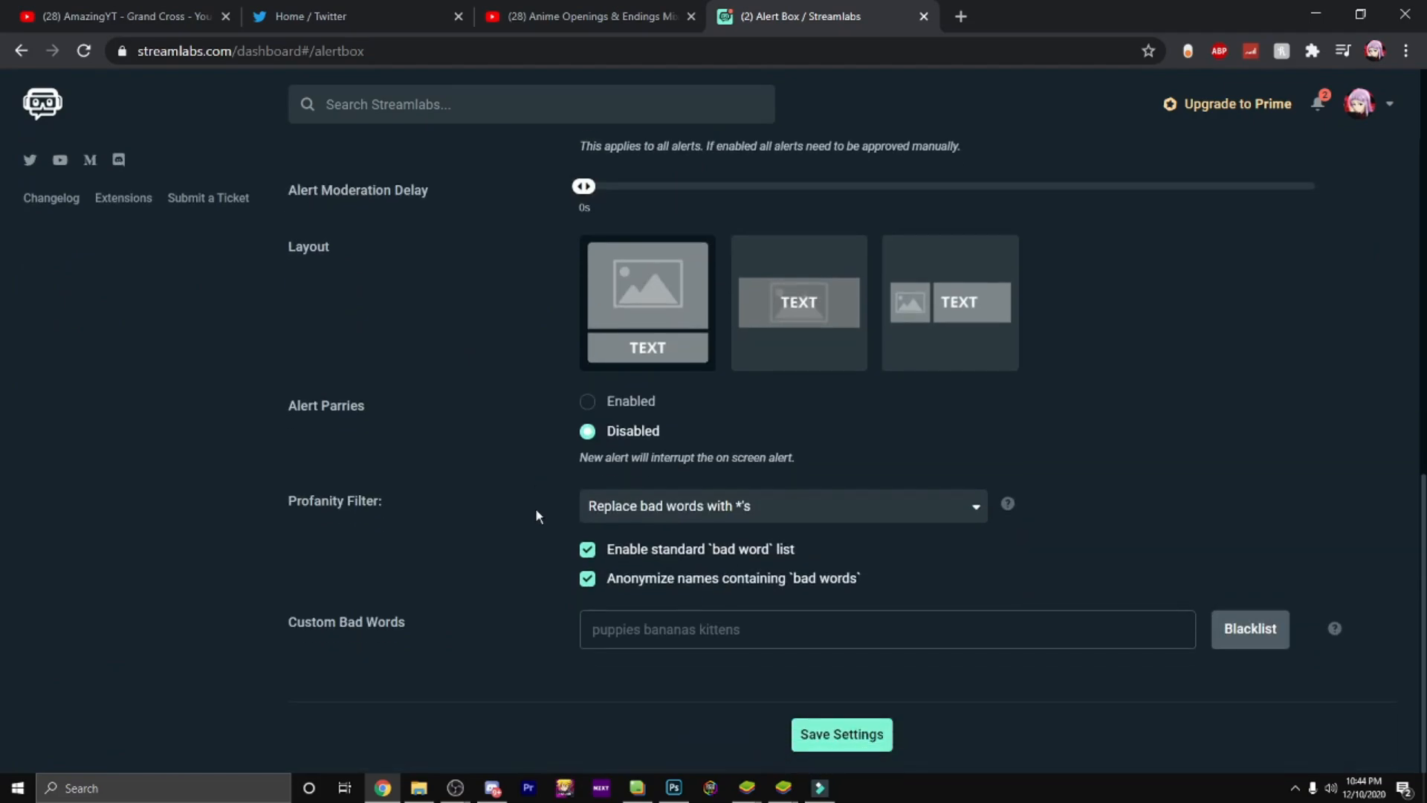
scroll(537, 514, up, 7)
scroll(536, 507, up, 1)
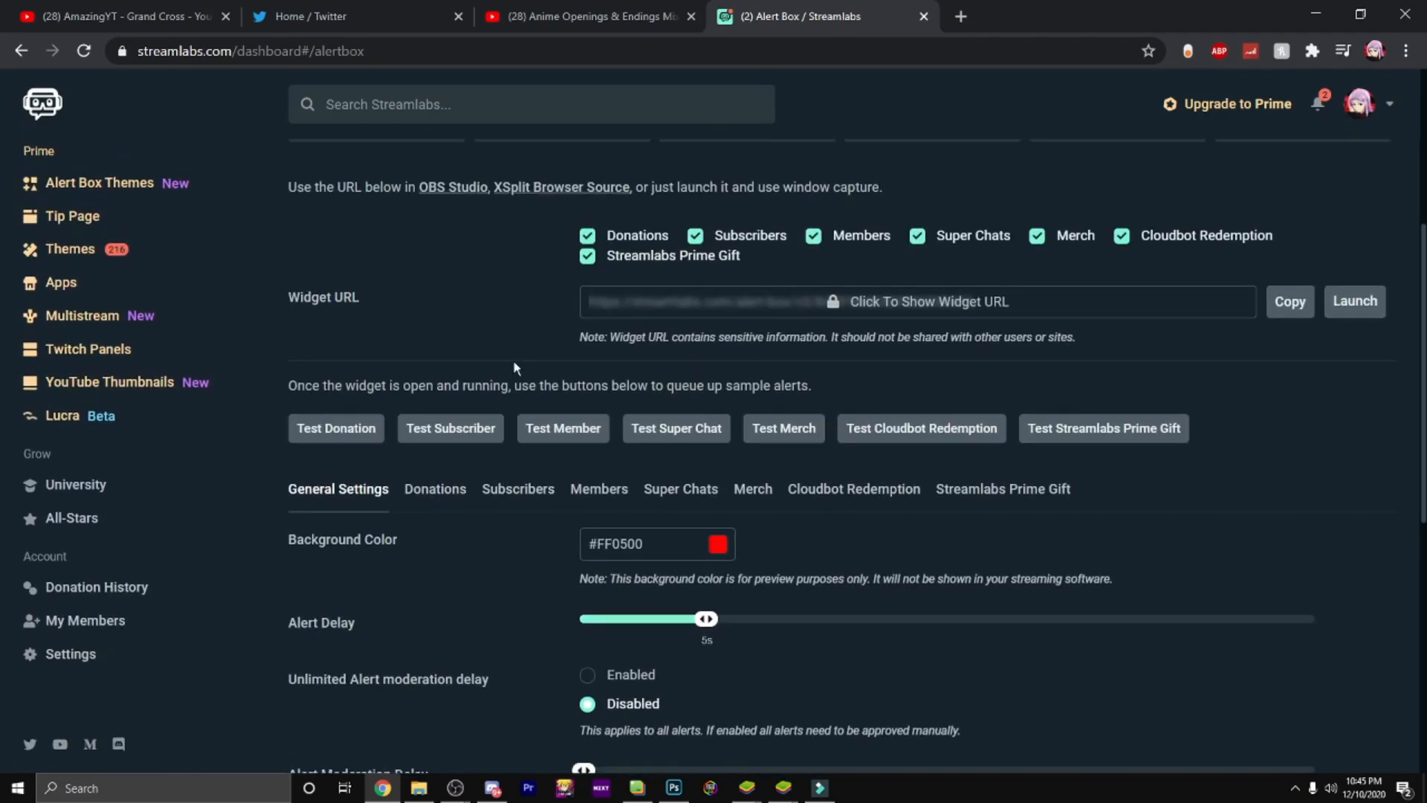
scroll(498, 248, up, 2)
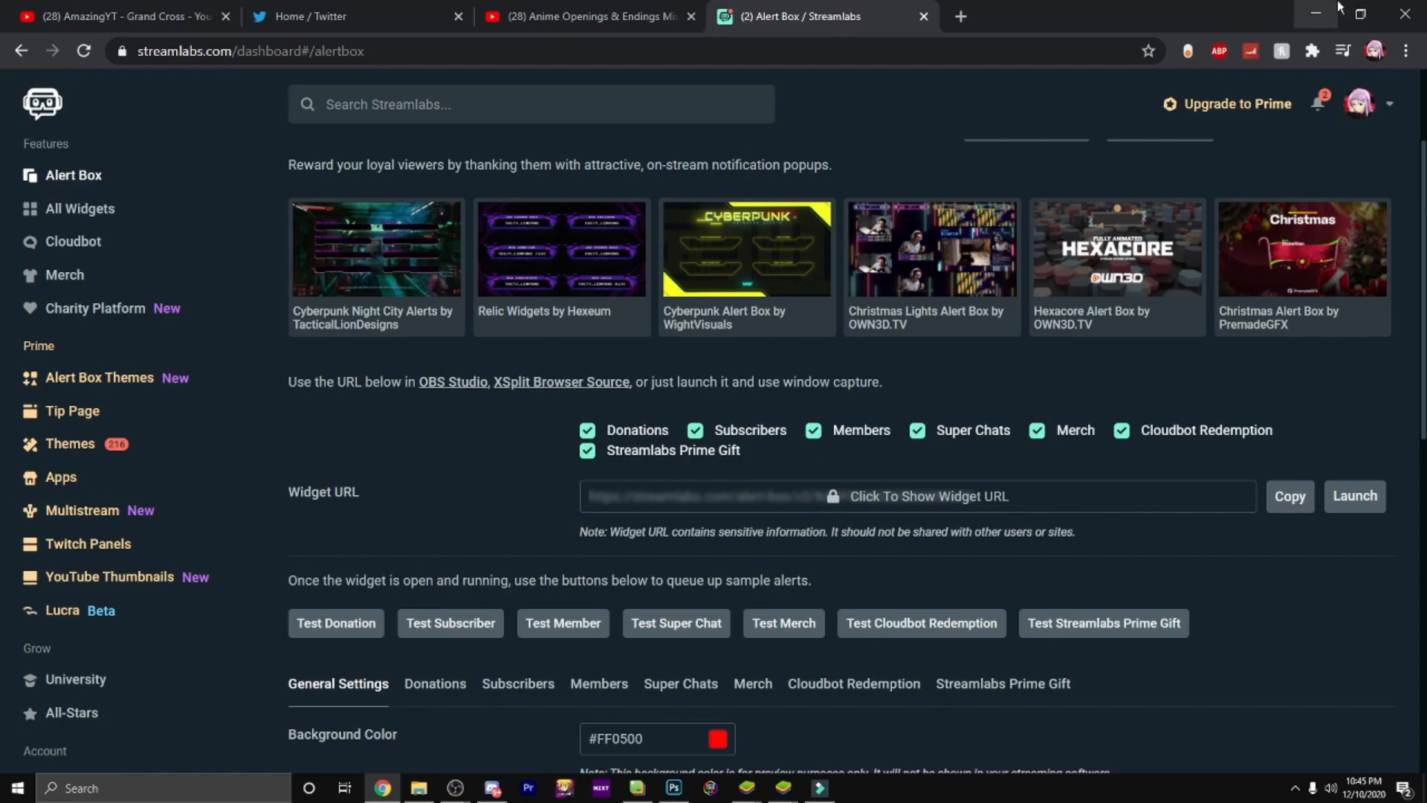
click(1316, 13)
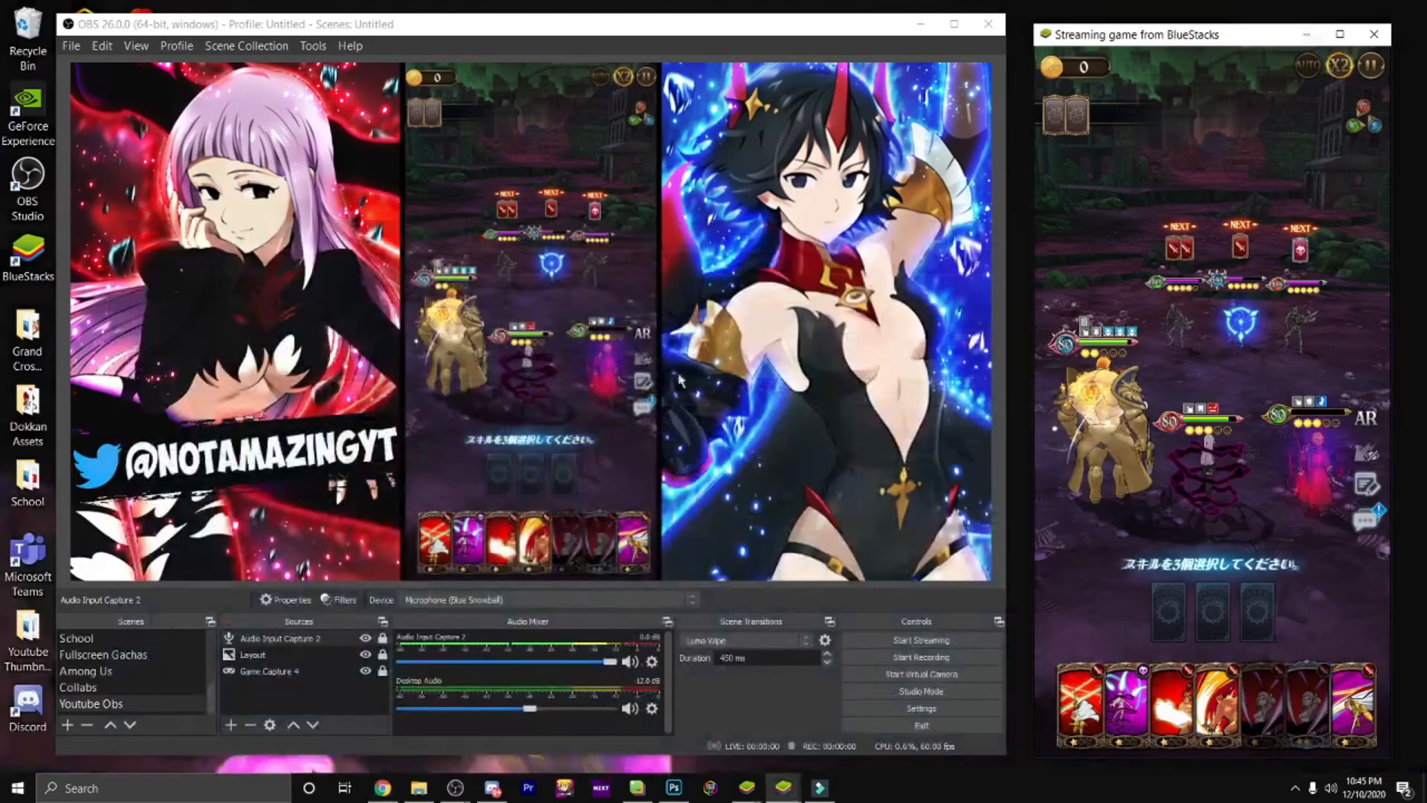
Step: Add a new Browser source with its default name, removing the placeholder URL and keeping the 800 by 600 size
click(233, 725)
click(312, 448)
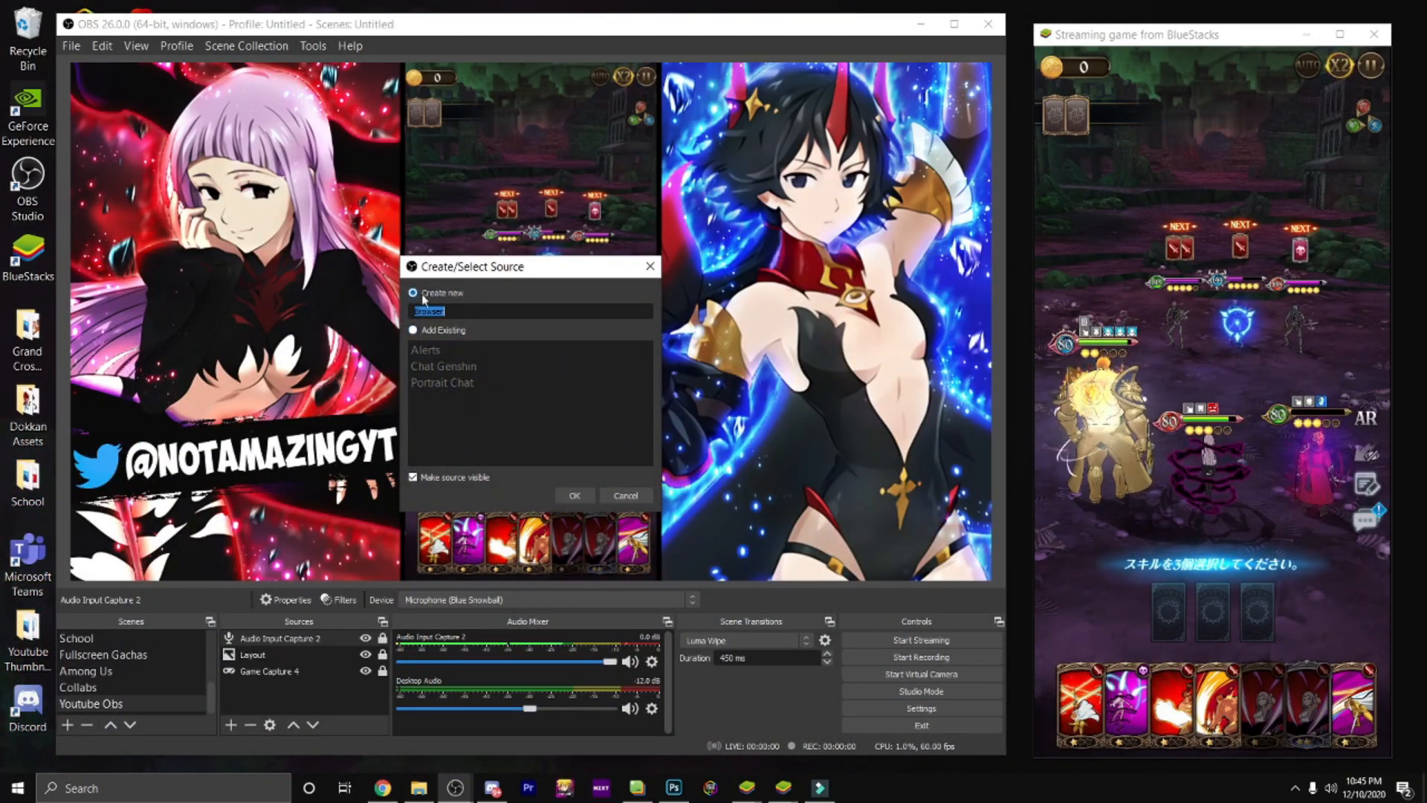
click(574, 495)
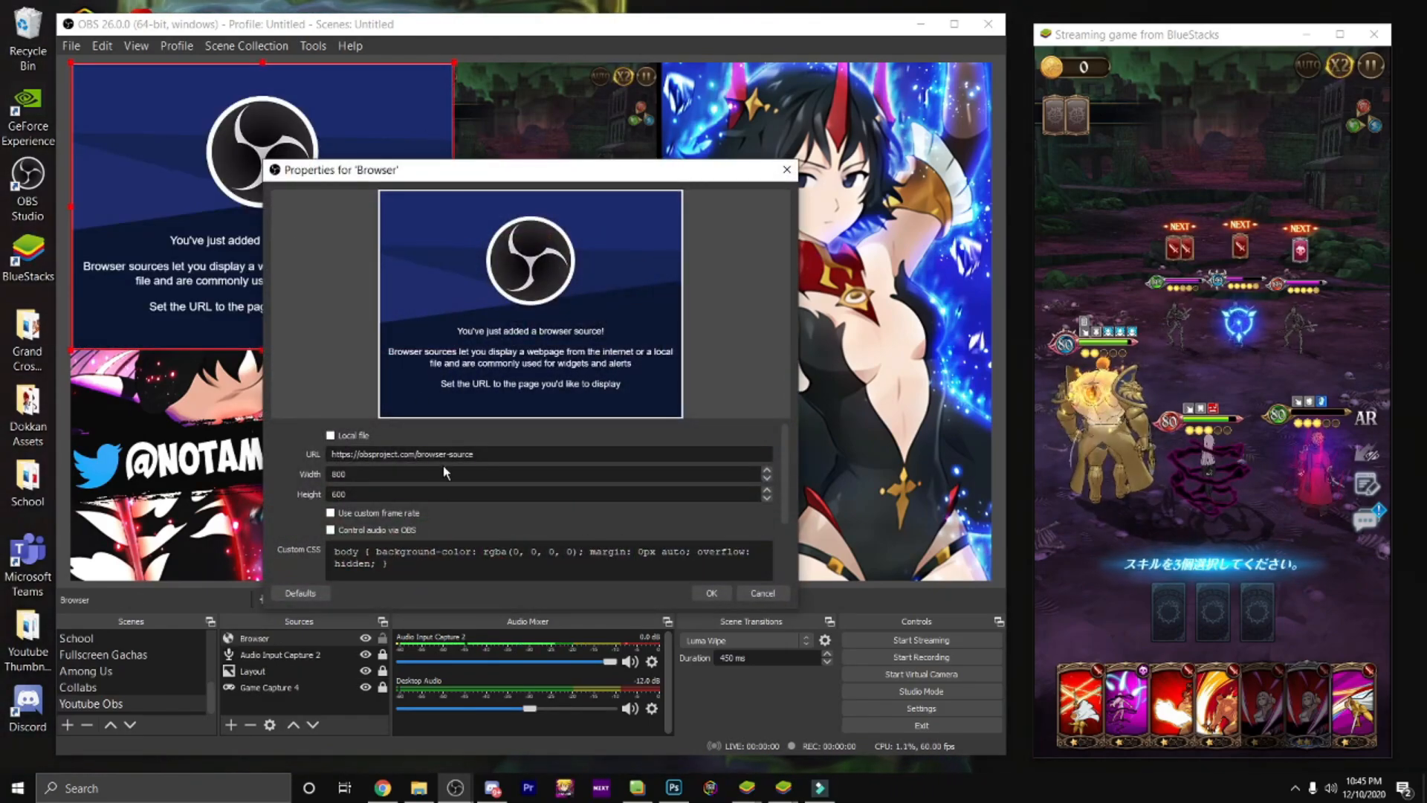
mouse_move(194, 188)
mouse_down()
mouse_move(354, 245)
mouse_move(223, 217)
mouse_move(201, 195)
mouse_up()
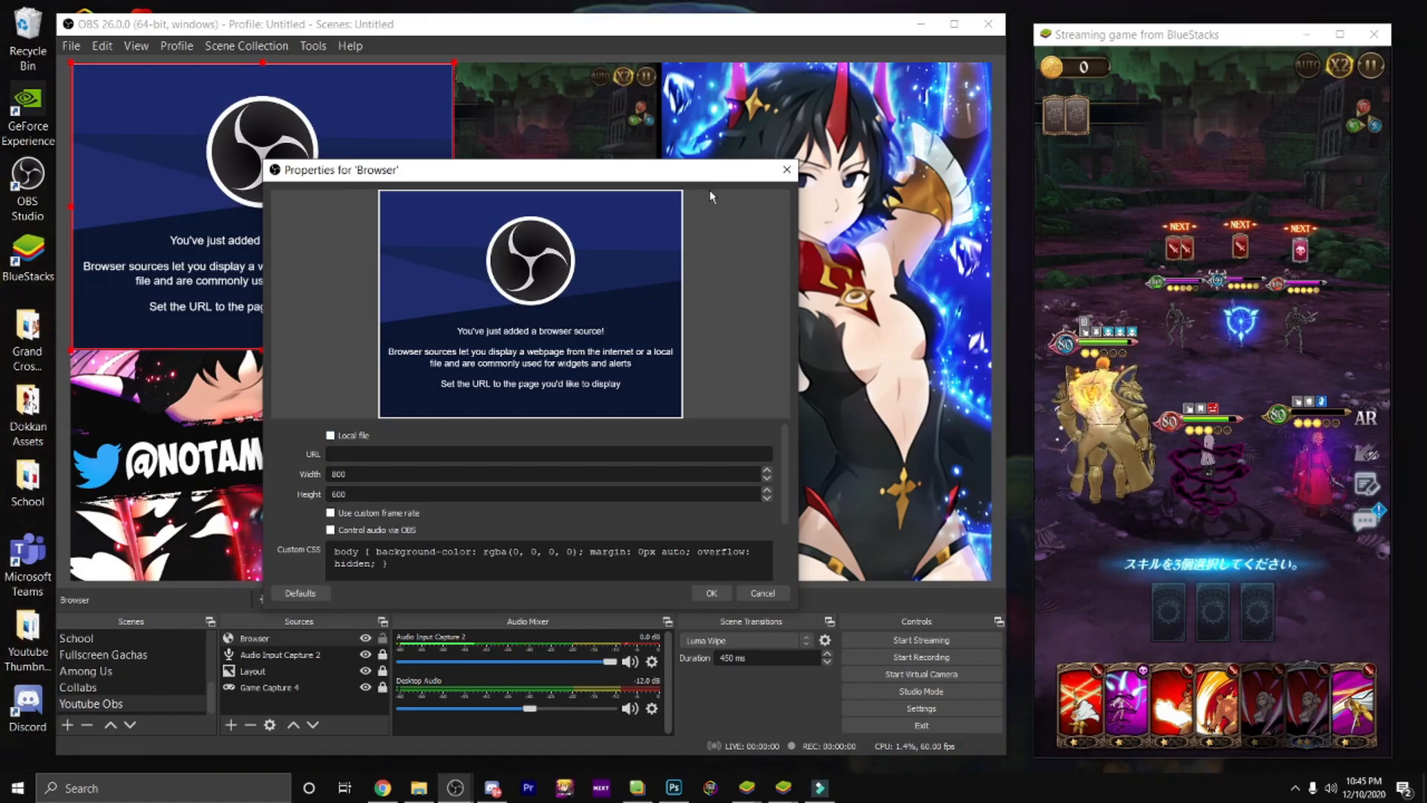
drag(671, 169, 821, 179)
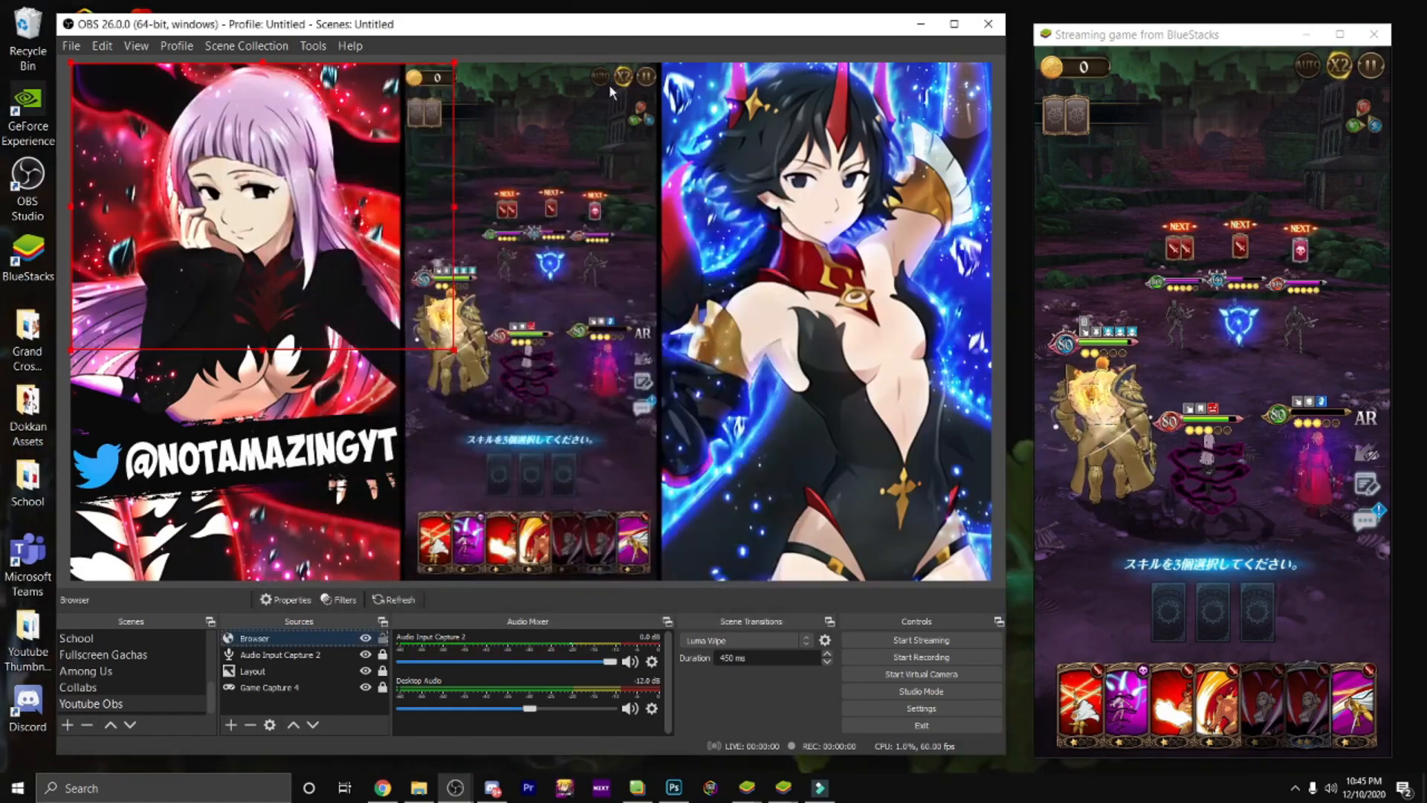
Step: Shrink the Browser source to the width of the purple-haired character's artwork and lock it
mouse_move(317, 276)
mouse_down()
mouse_move(487, 312)
mouse_move(330, 271)
mouse_up()
drag(454, 349, 407, 332)
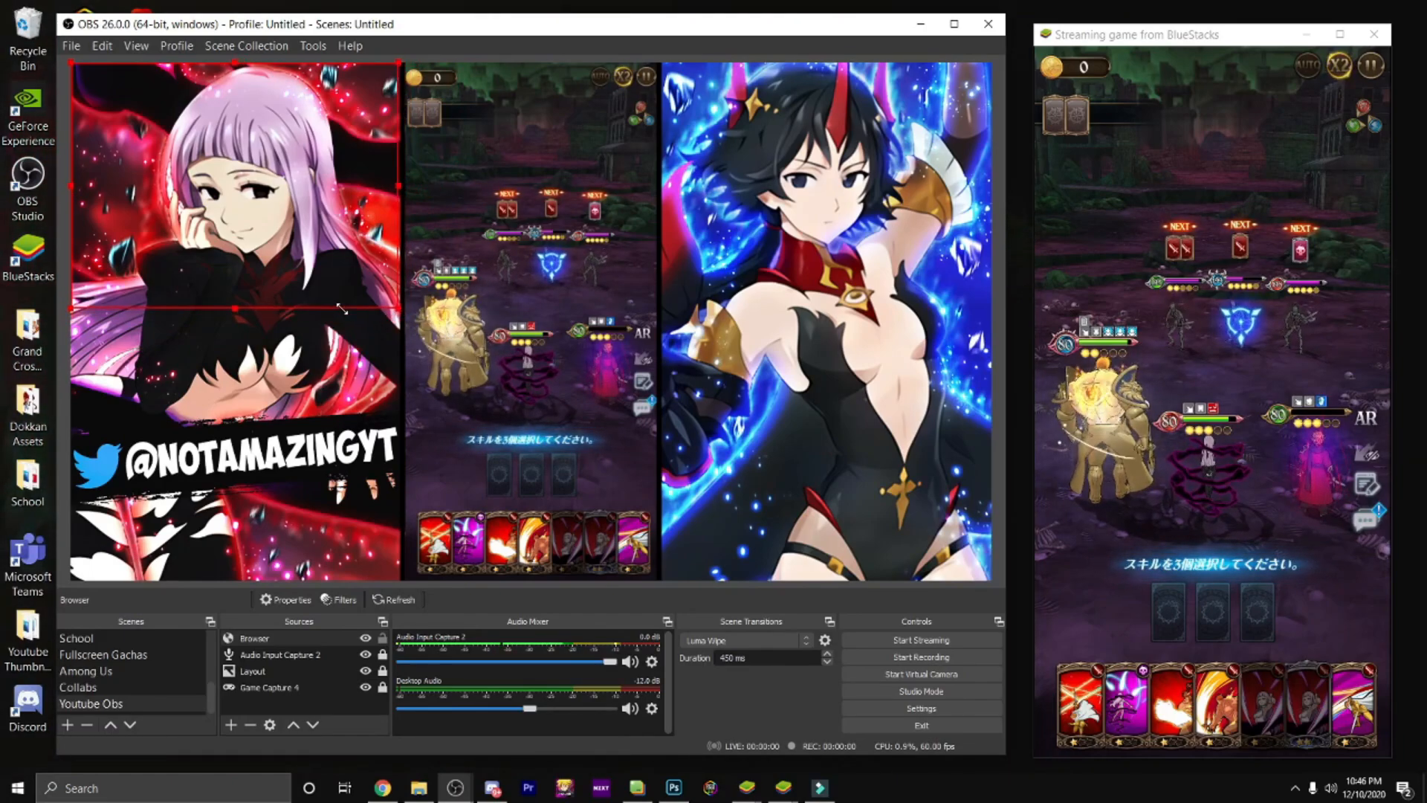
click(382, 639)
Step: Send a test donation alert from the Streamlabs Alert Box page and return to OBS
click(382, 788)
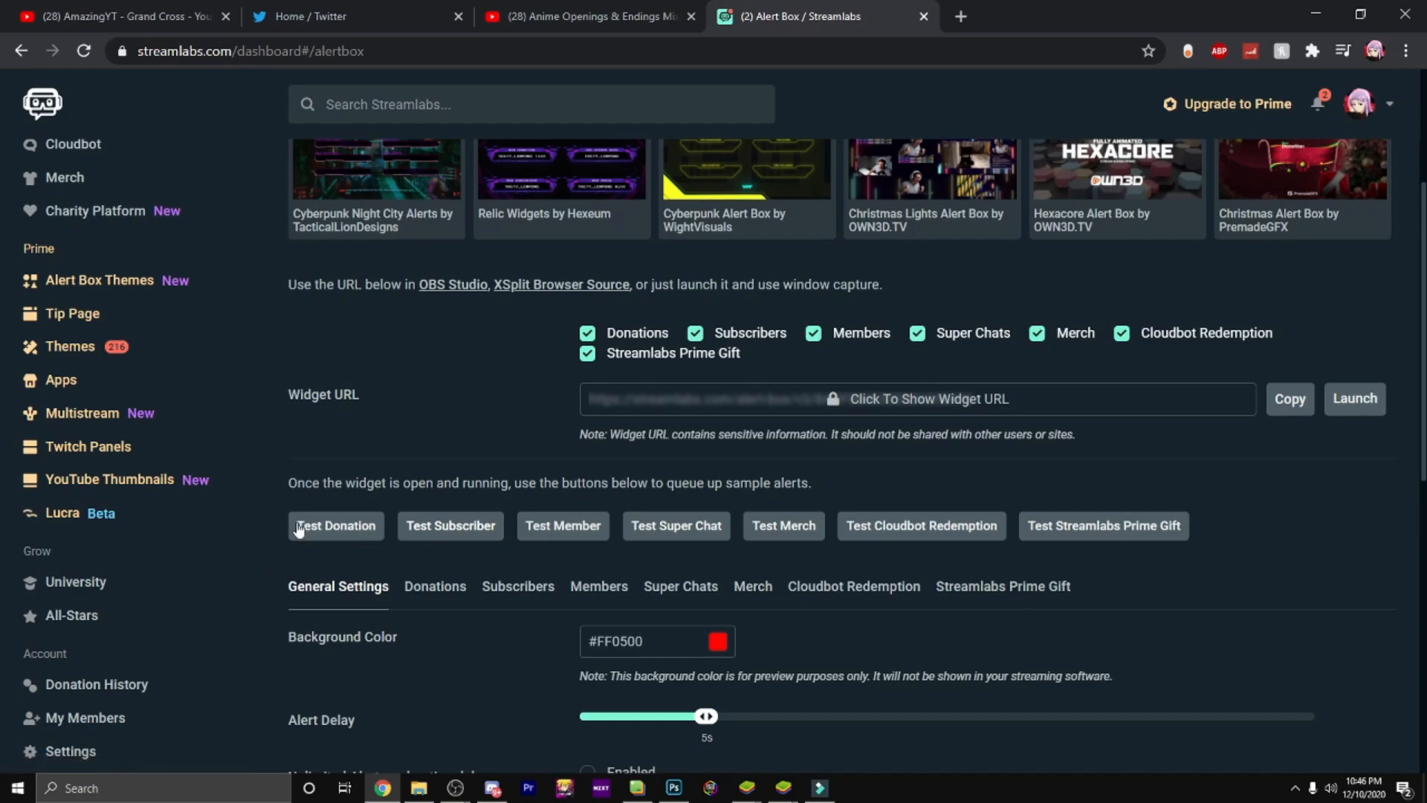
click(322, 527)
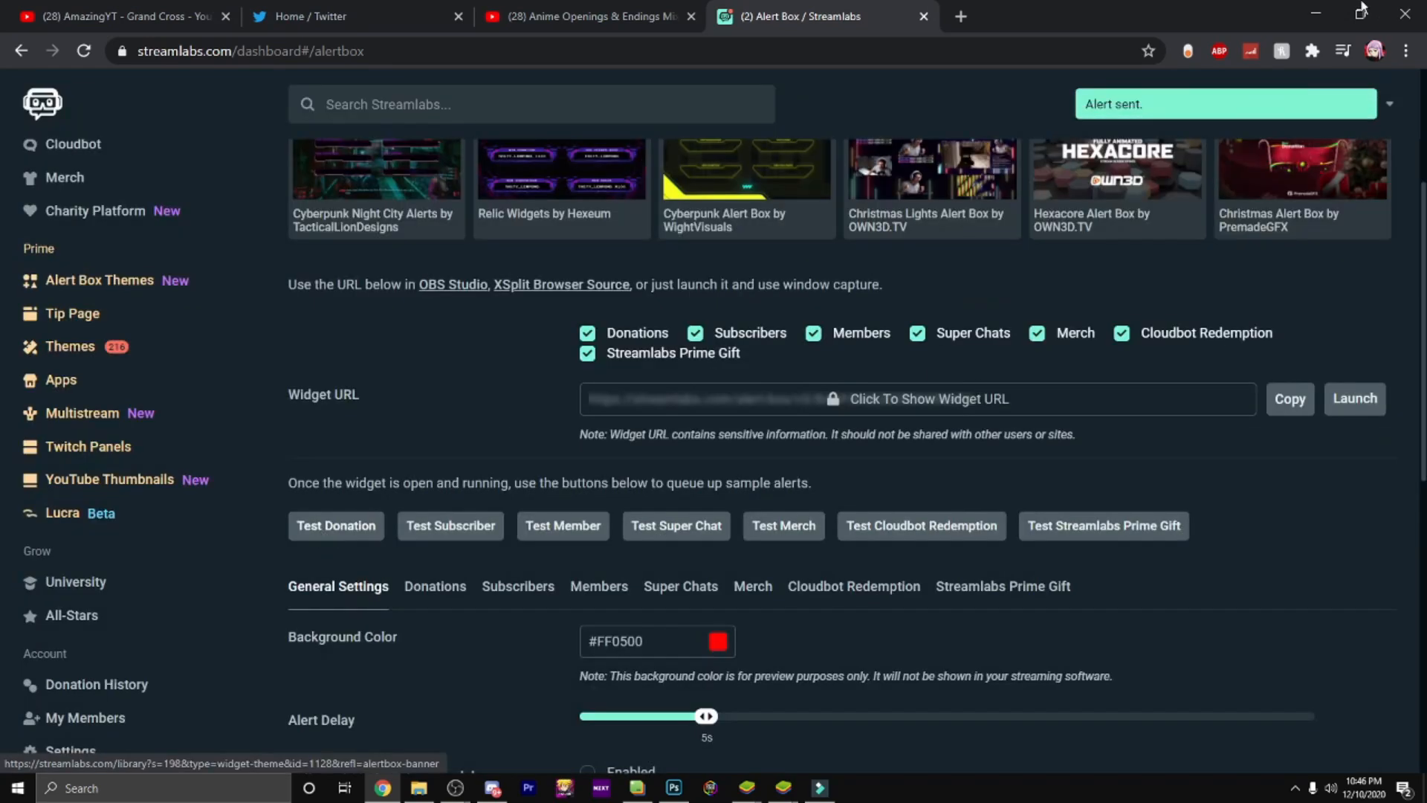
click(1316, 13)
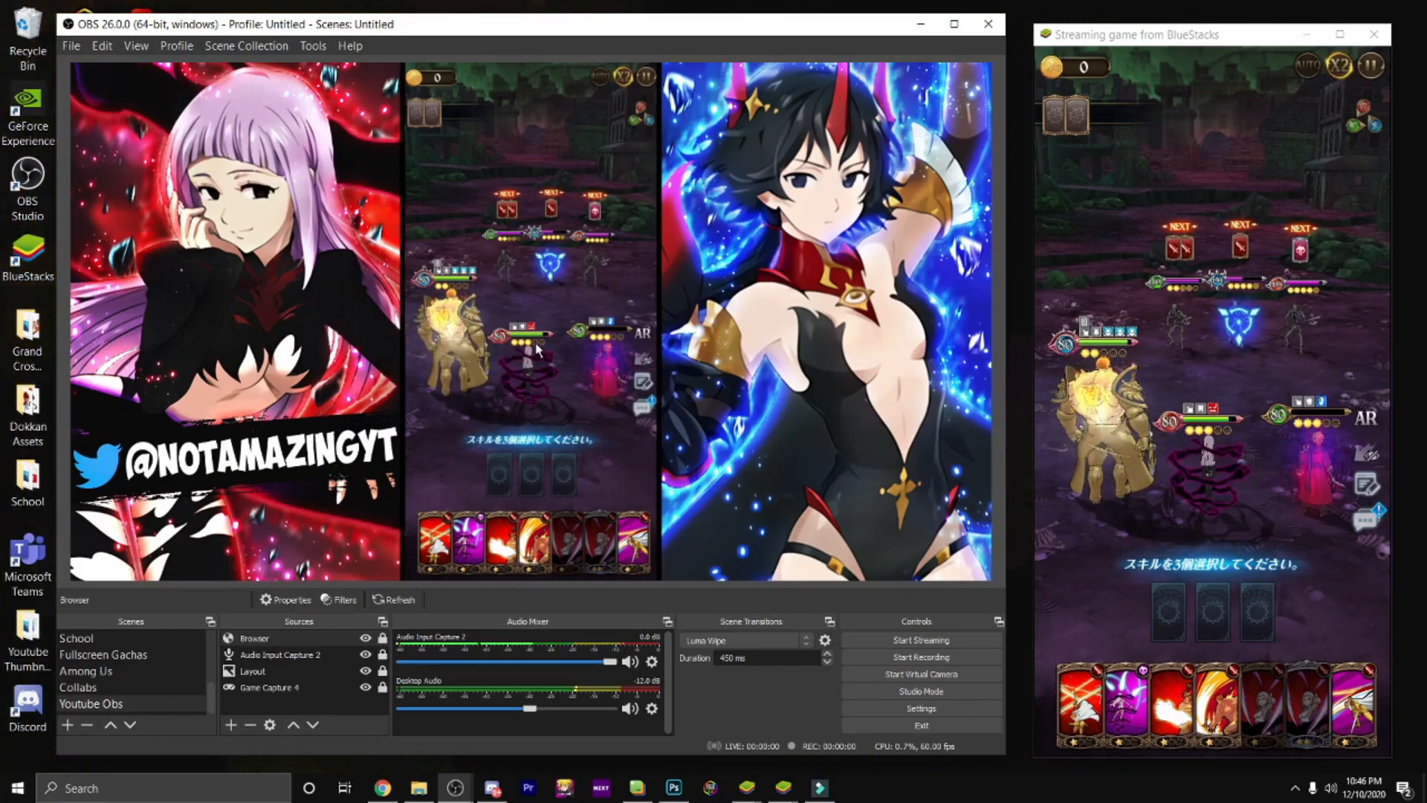
Step: Rename the Browser source as "Alerts 1"
right_click(287, 638)
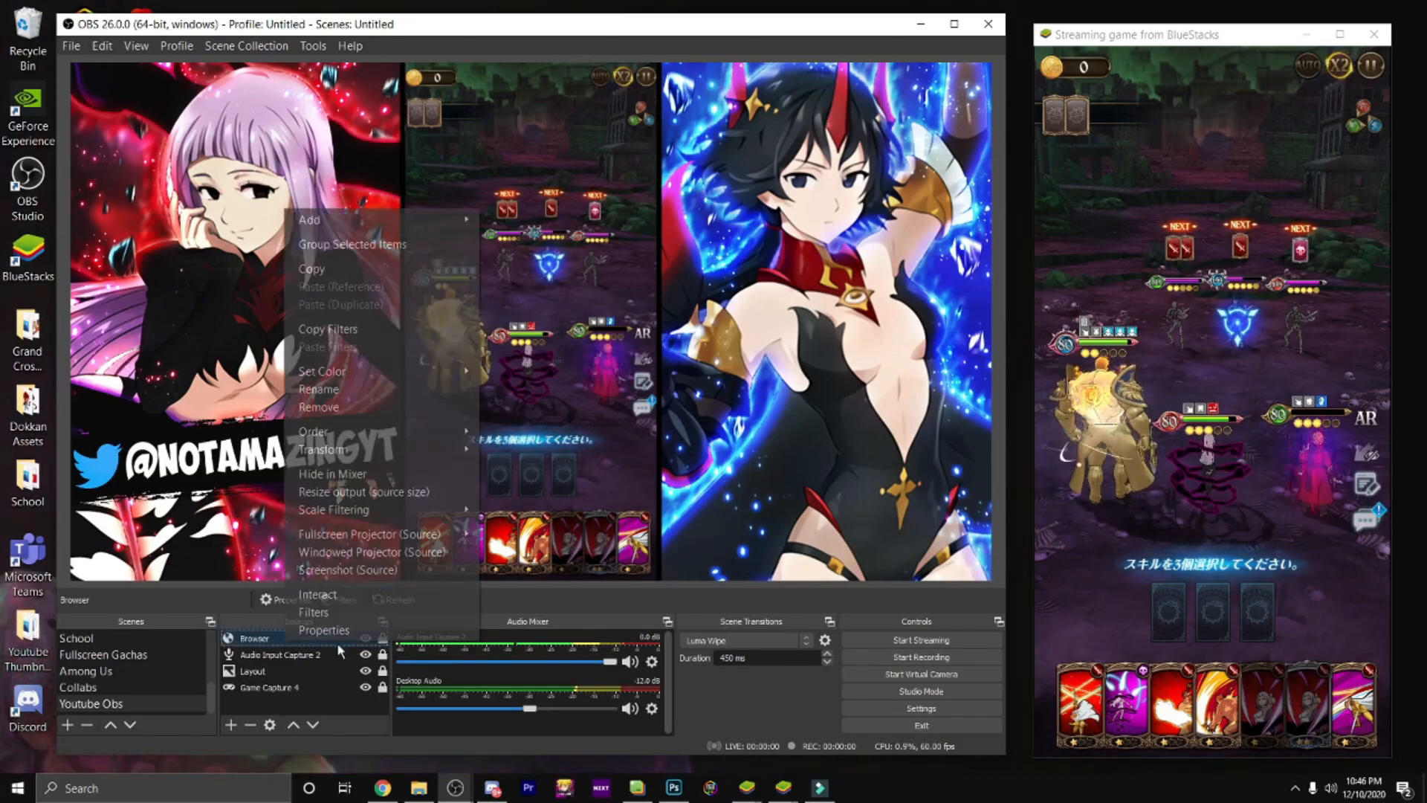
click(364, 388)
key(BackSpace)
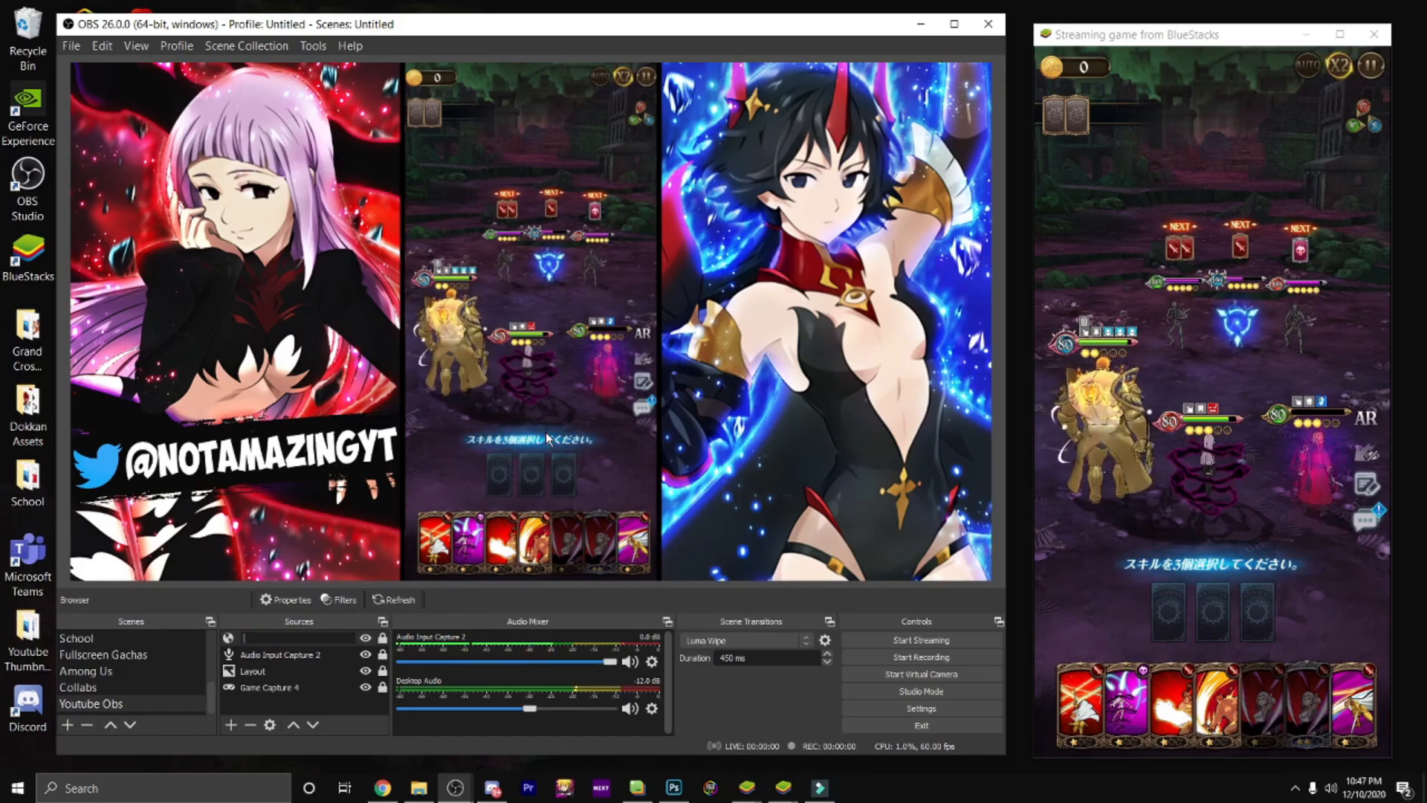
text(Al)
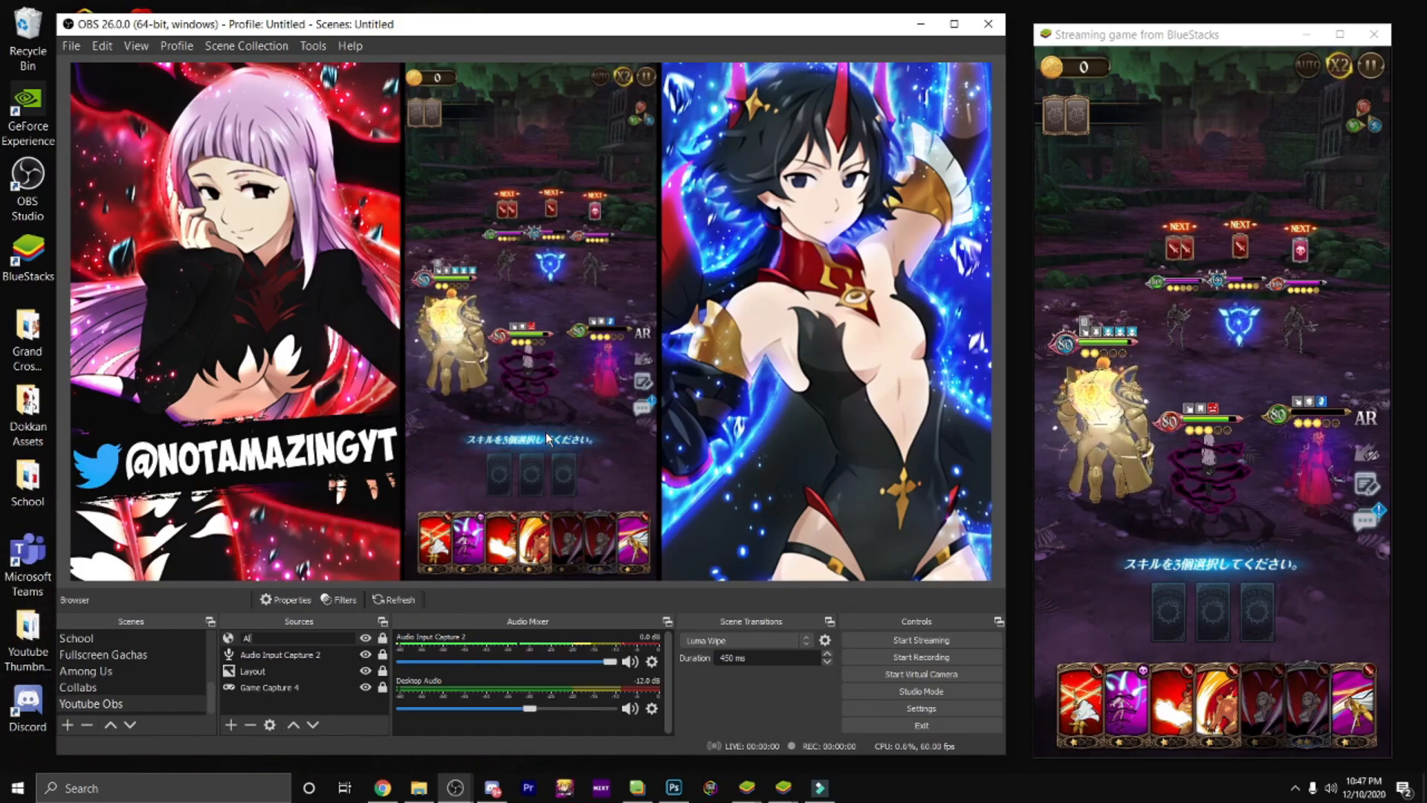
text(erts 1)
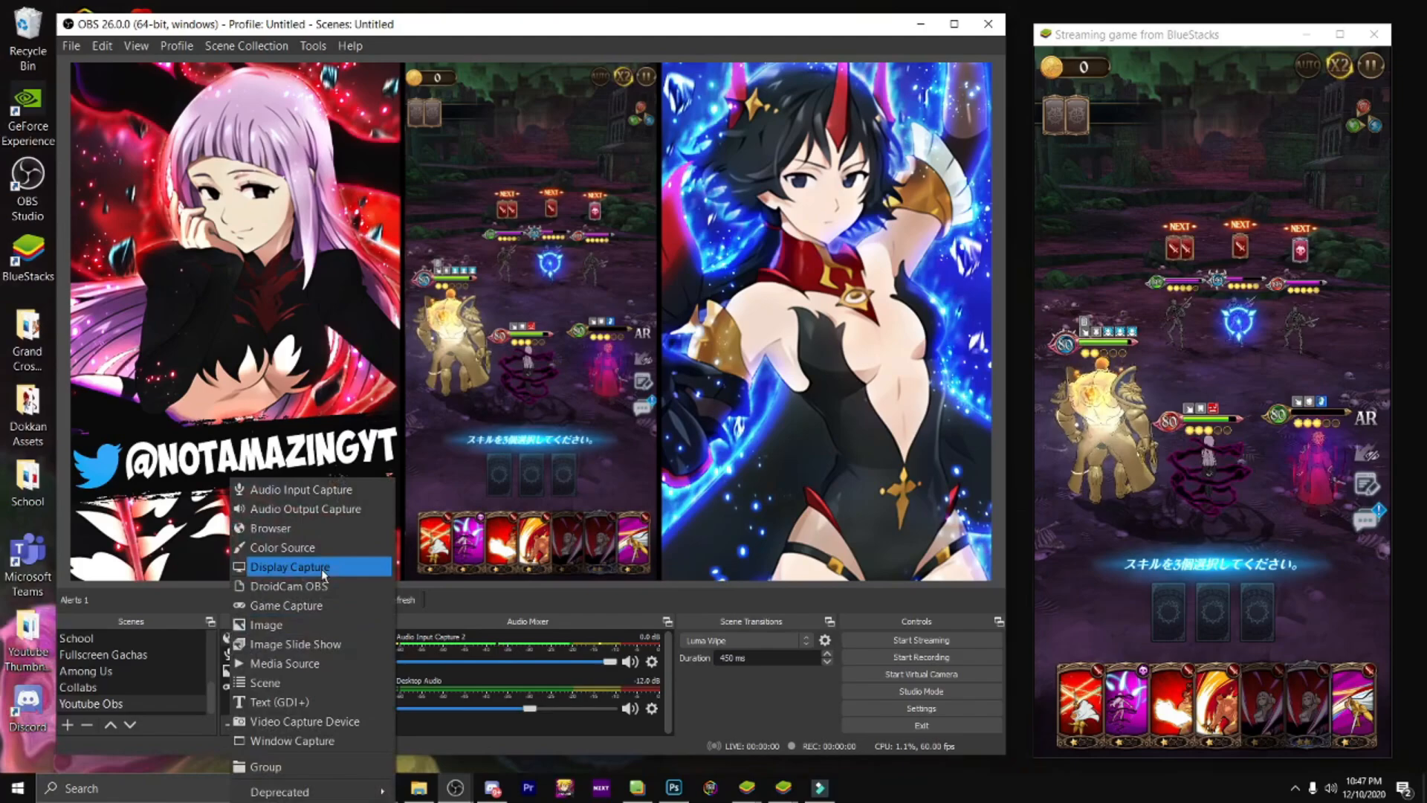
Step: Add a new Browser source named "Live Chat" to the scene
click(329, 527)
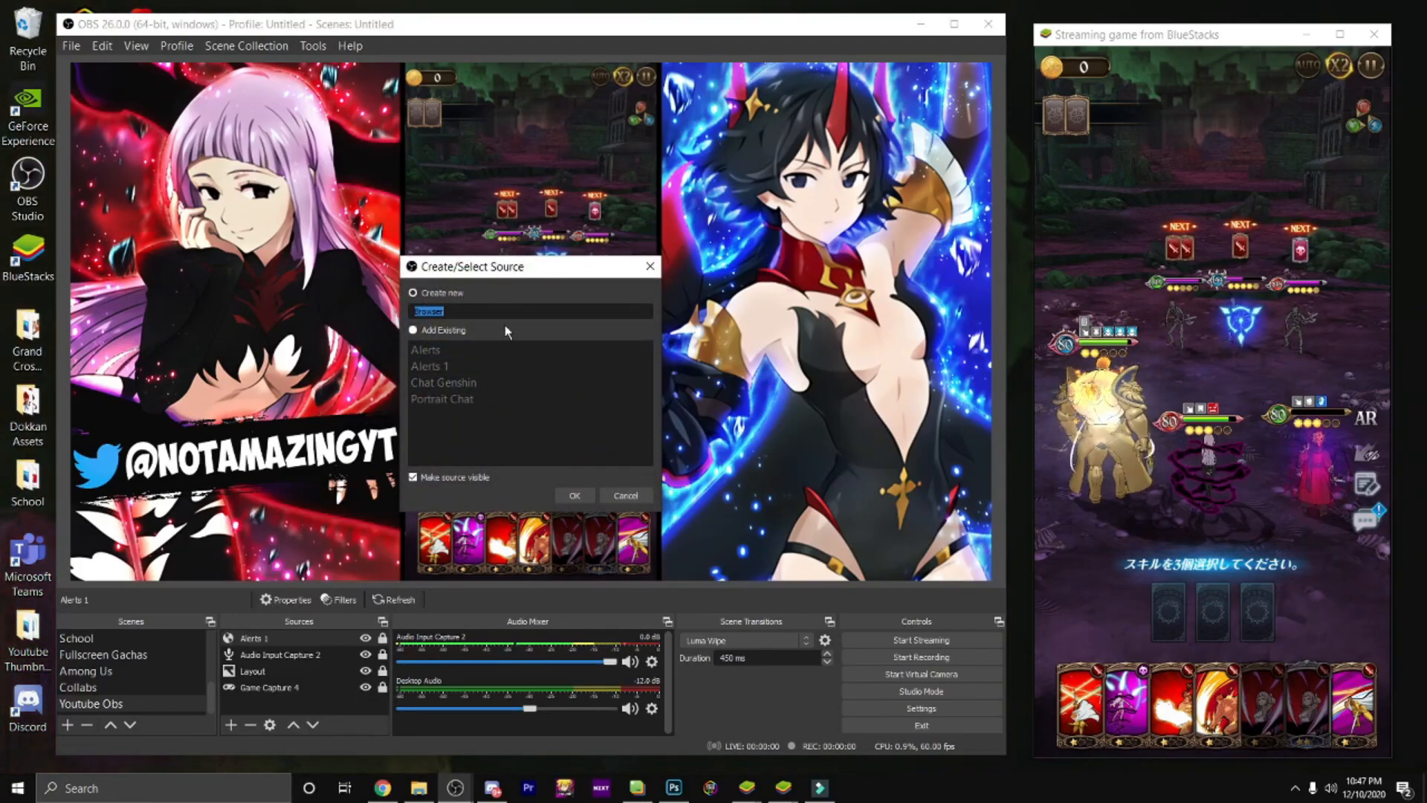
text(Ch)
key(BackSpace)
key(BackSpace)
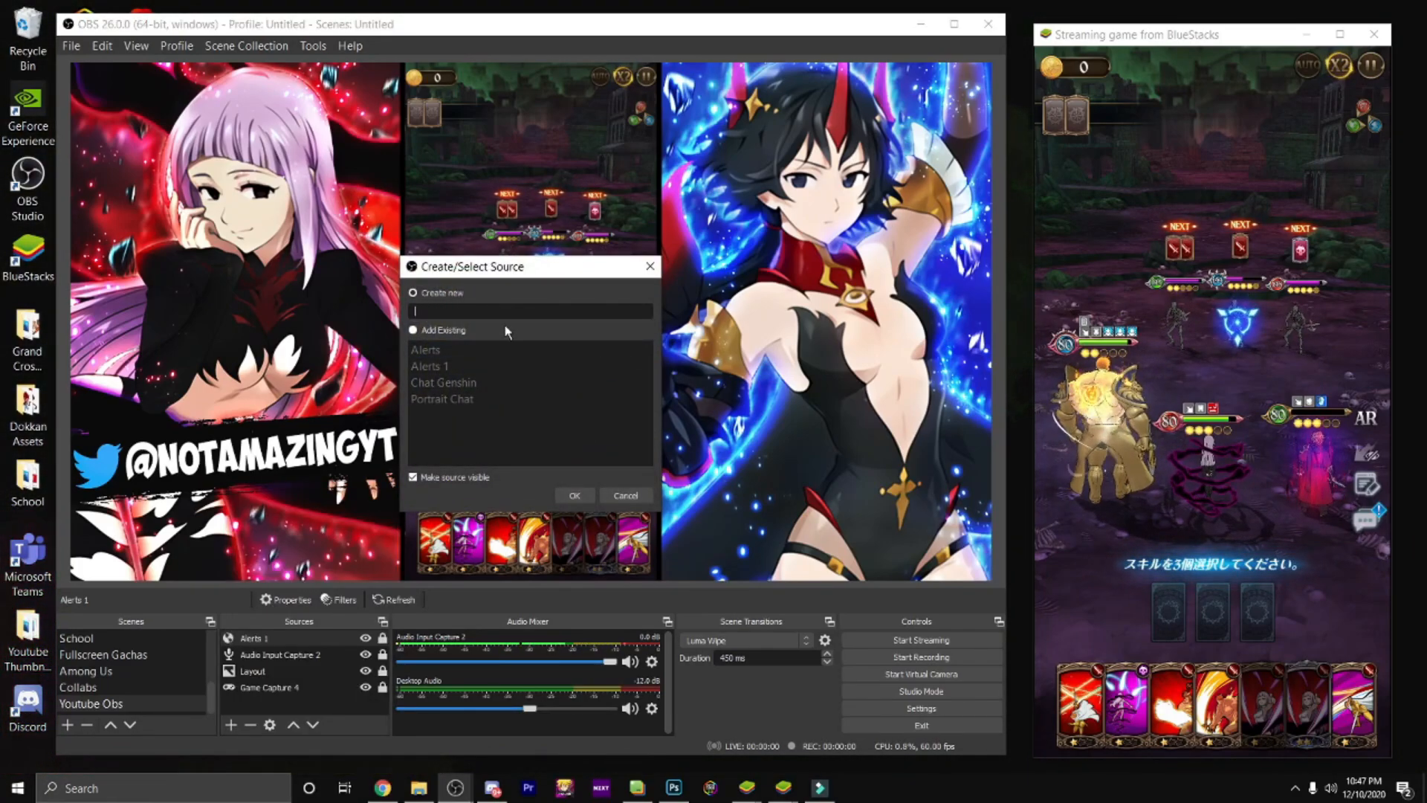
text(Live Chat)
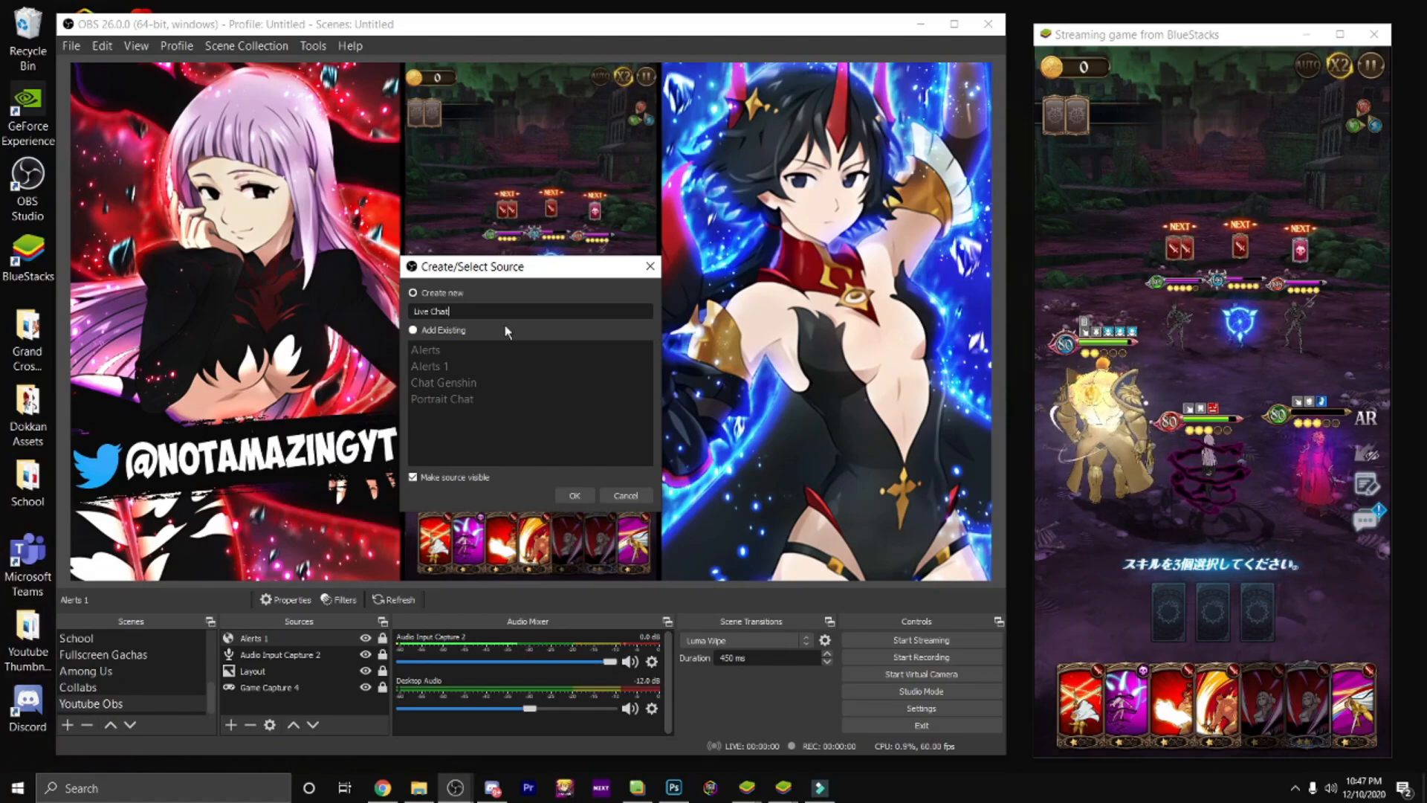
key(Return)
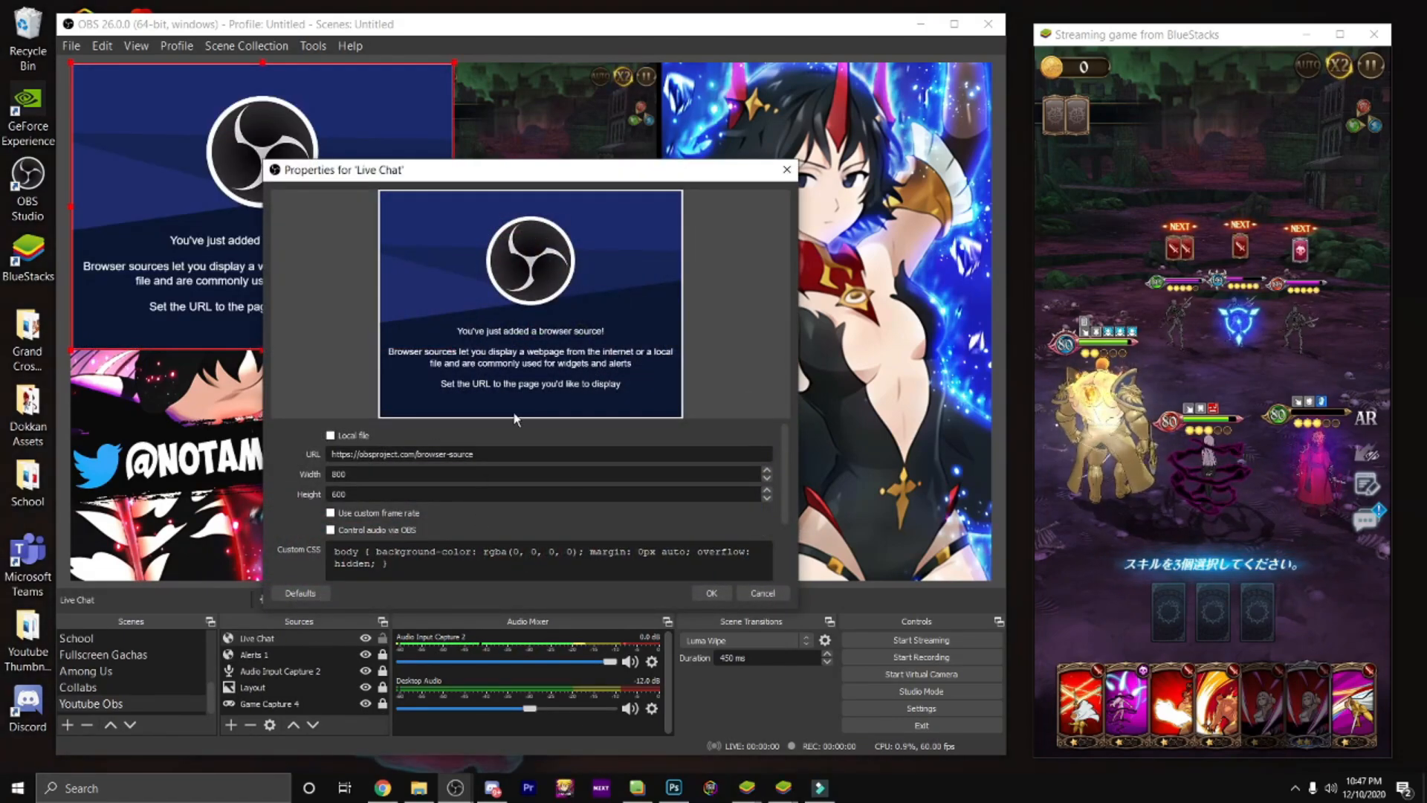
Step: Copy the Streamlabs Chat Box widget URL and use it as the Live Chat source's URL, keeping the 800 by 600 size
click(382, 788)
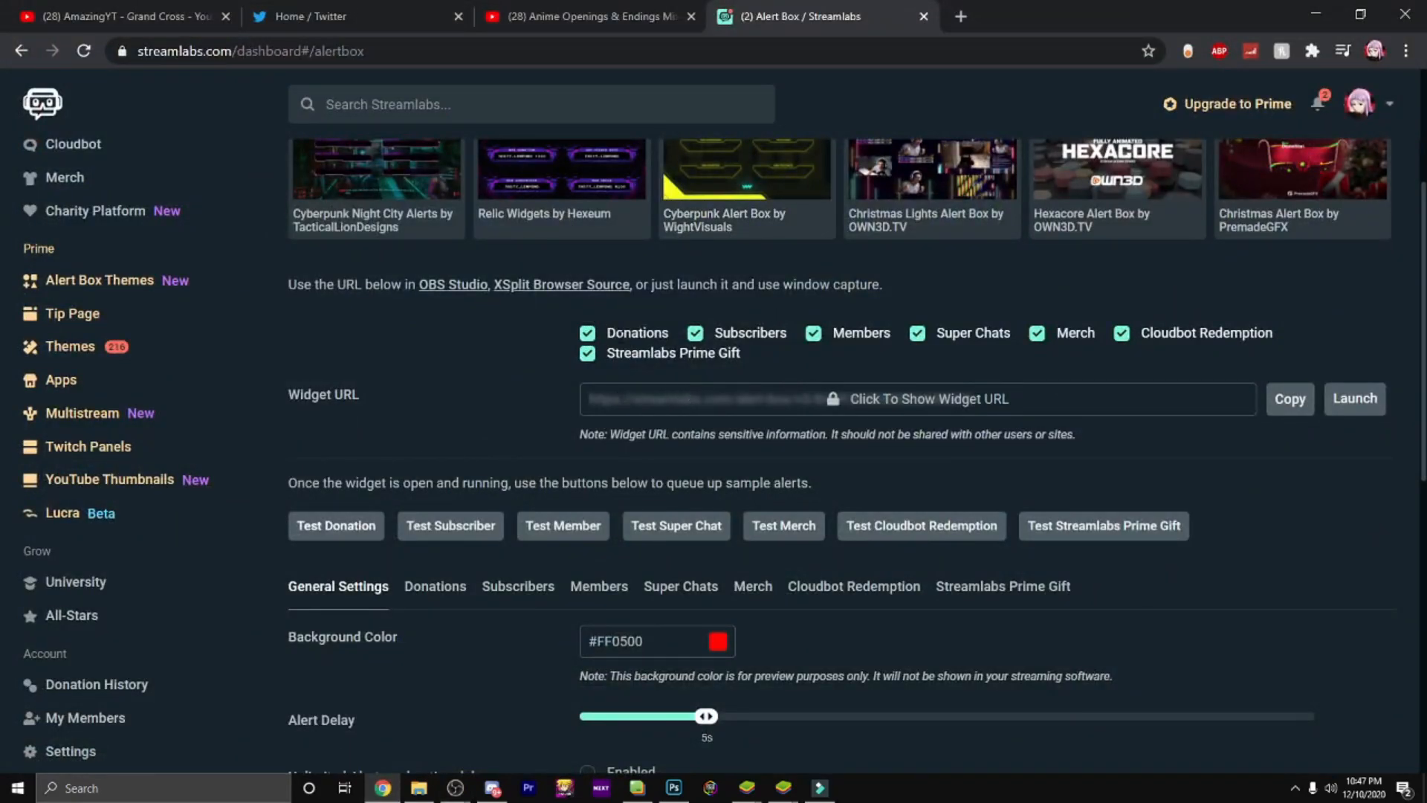
click(127, 384)
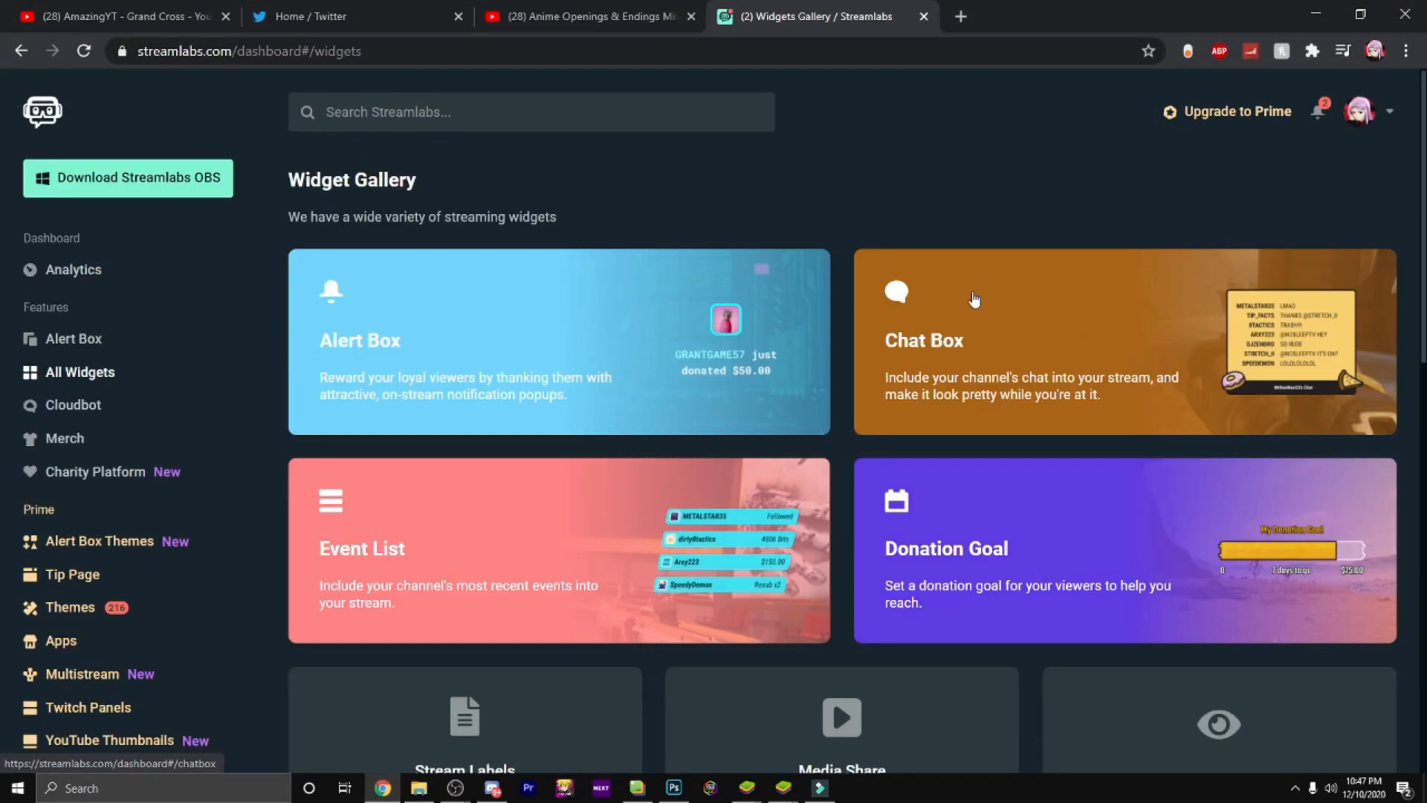
click(974, 299)
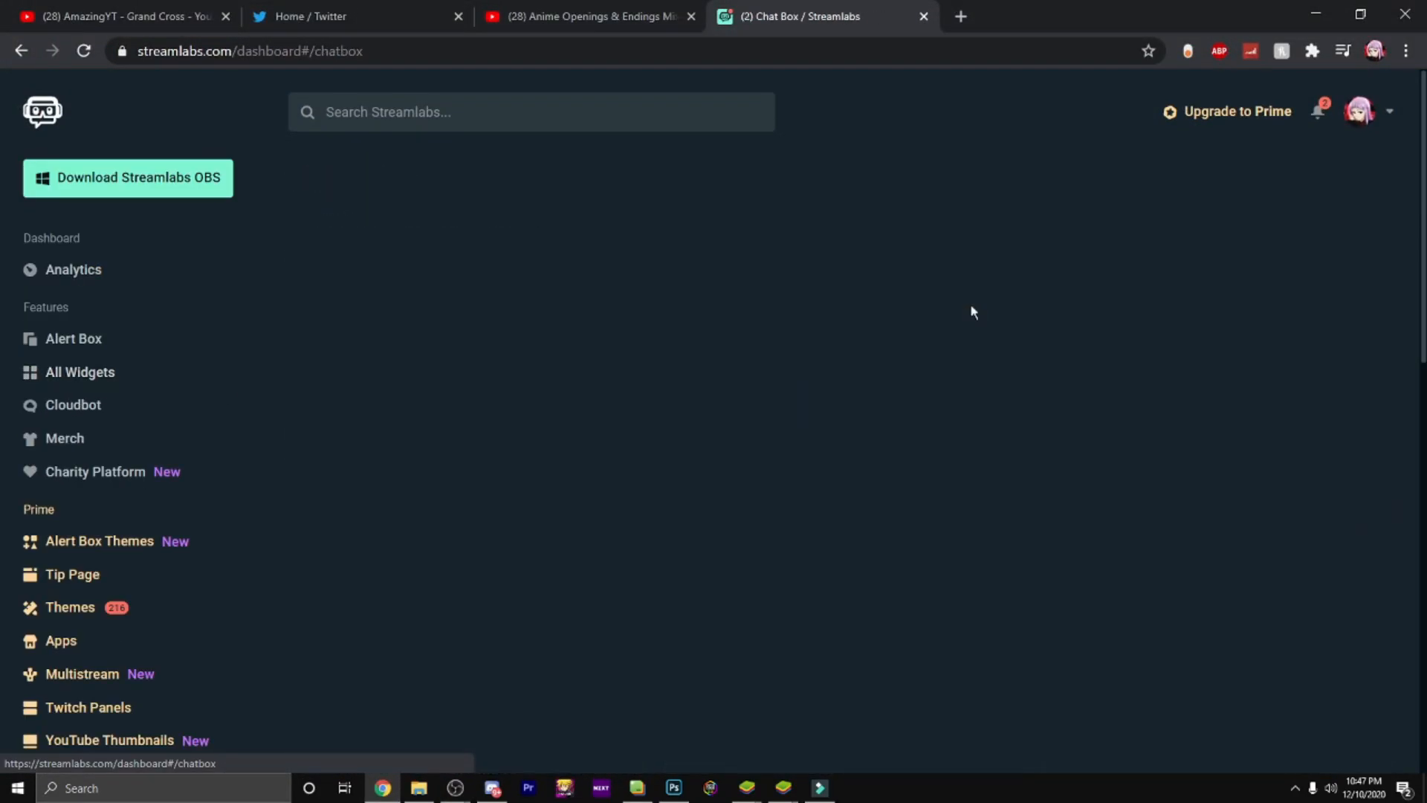
scroll(1314, 465, down, 2)
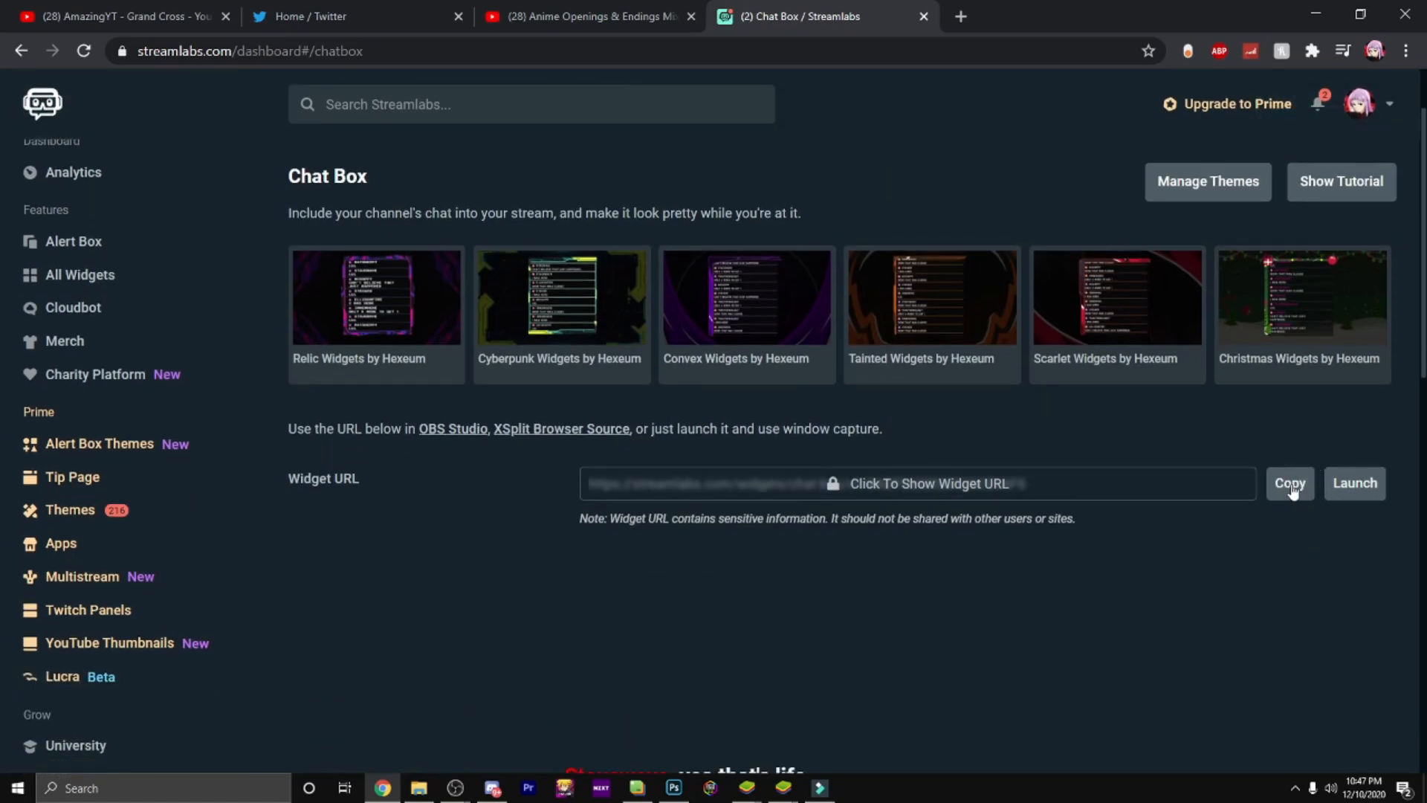
click(1291, 485)
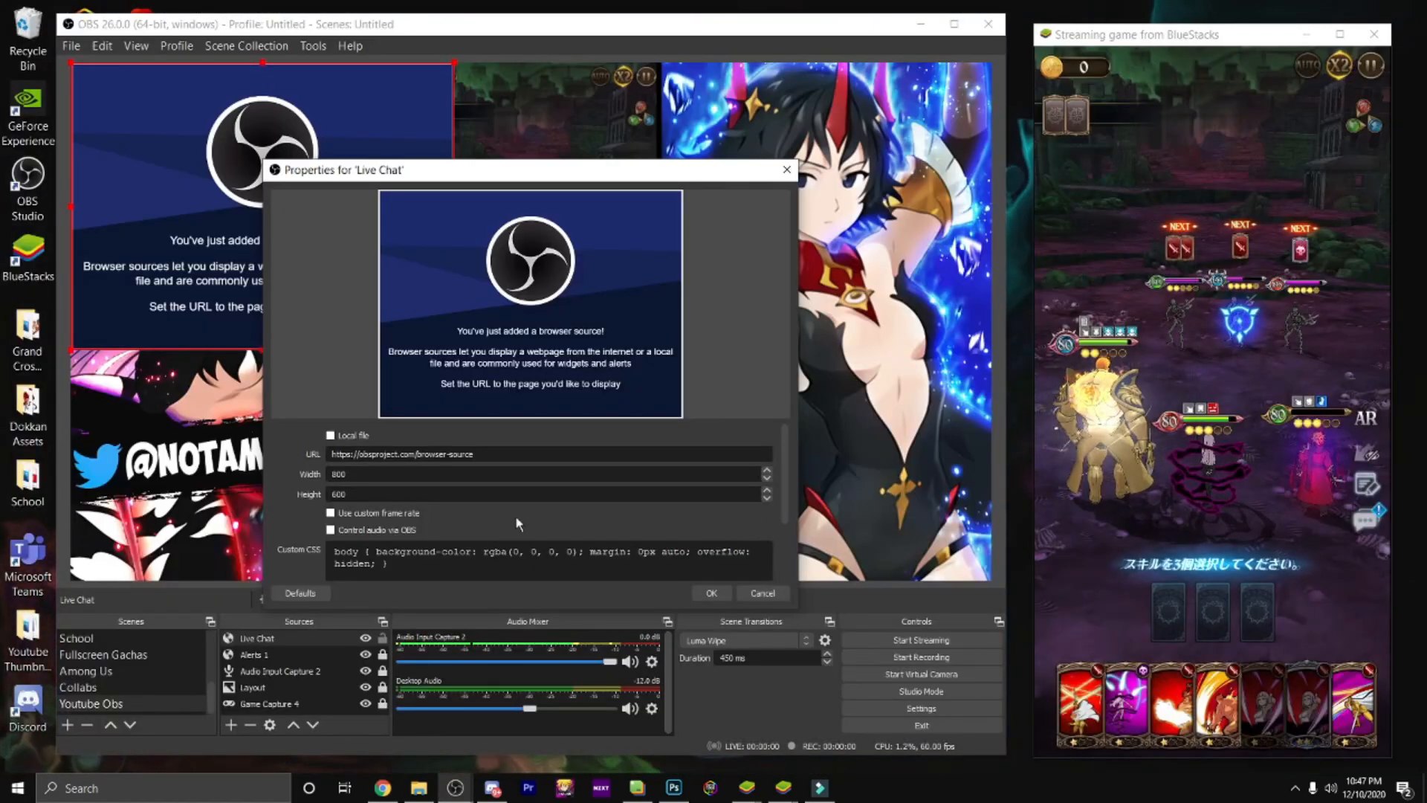
triple_click(483, 452)
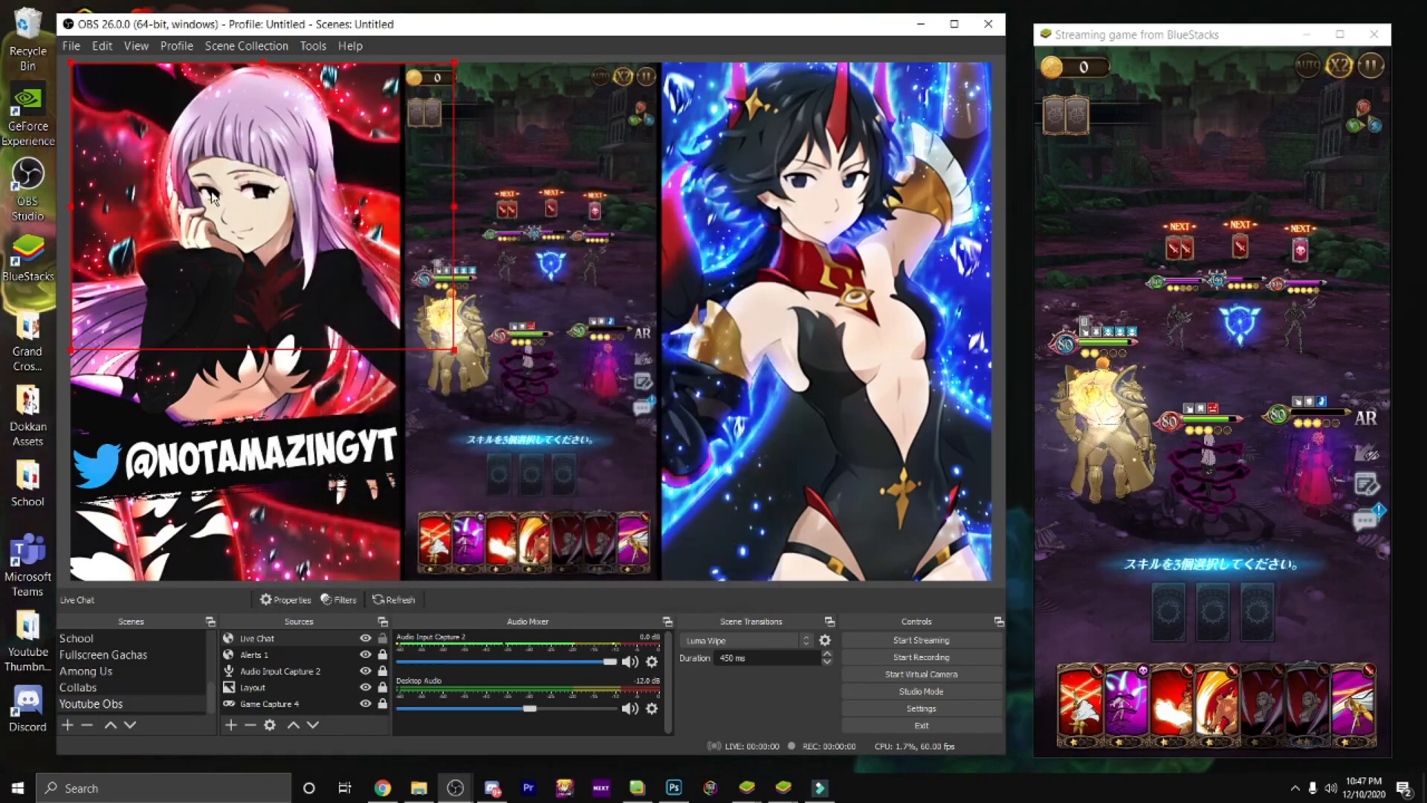
Step: Shrink the Live Chat source to the width of the dark-haired character's artwork, place it over the artwork's lower half and lock it
drag(519, 215, 778, 342)
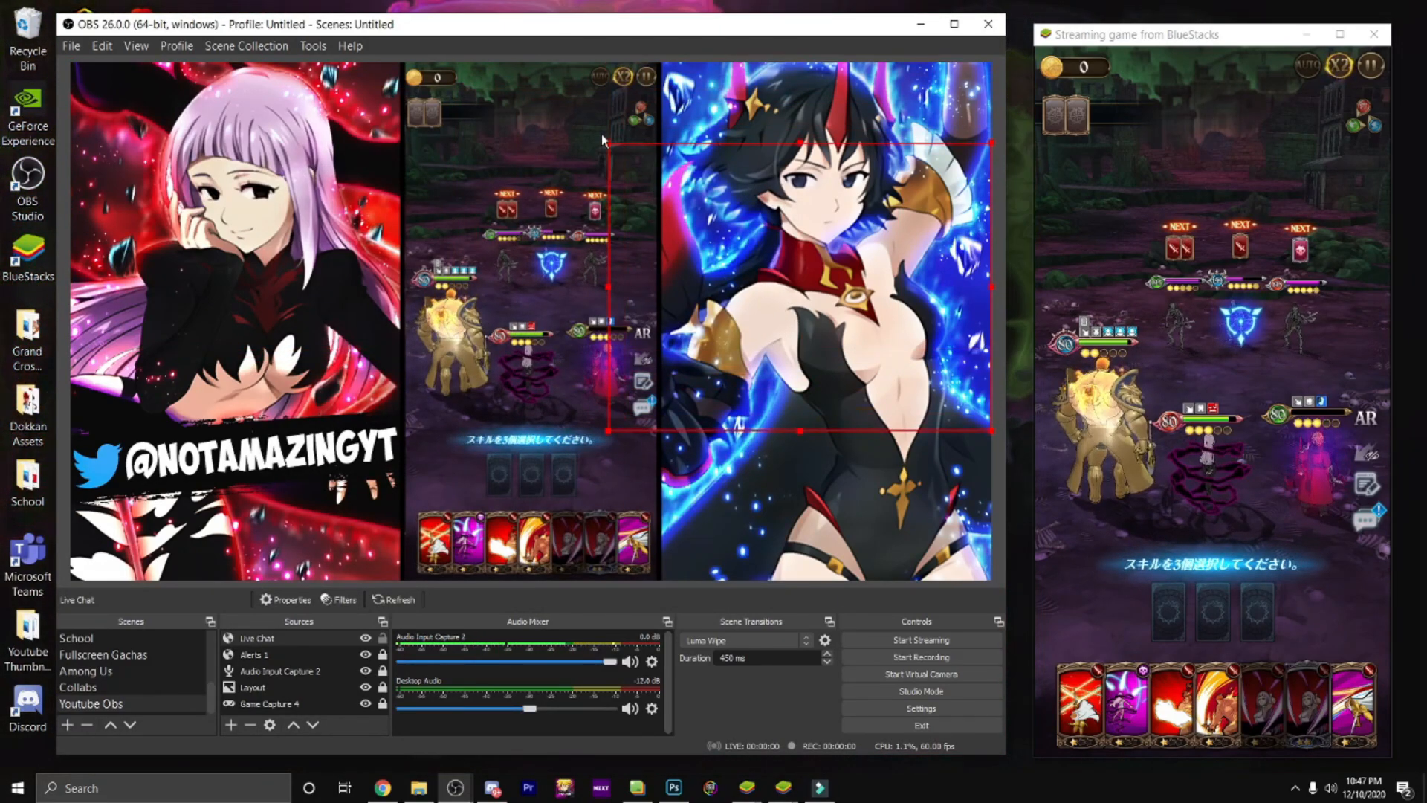
drag(623, 153, 664, 183)
drag(790, 270, 794, 408)
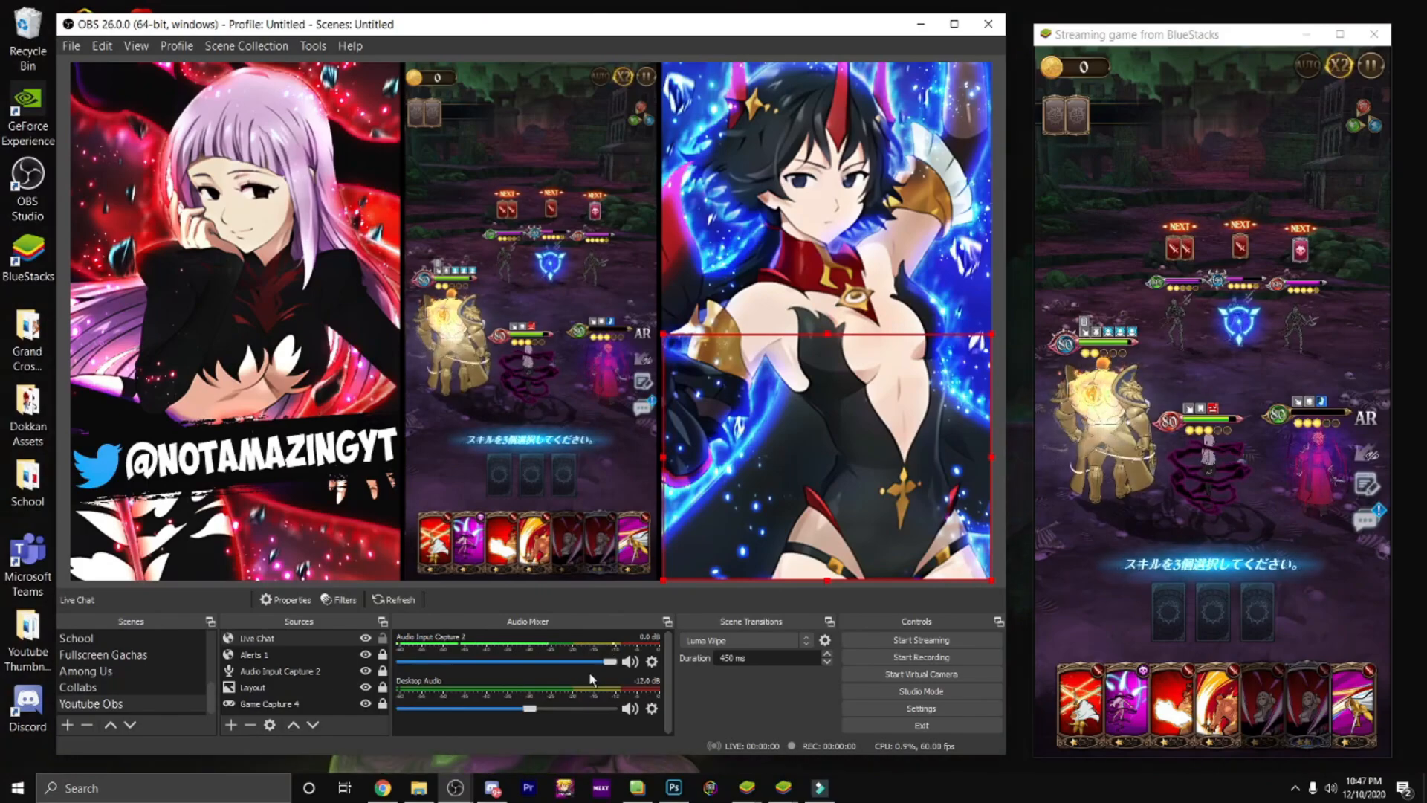
click(383, 639)
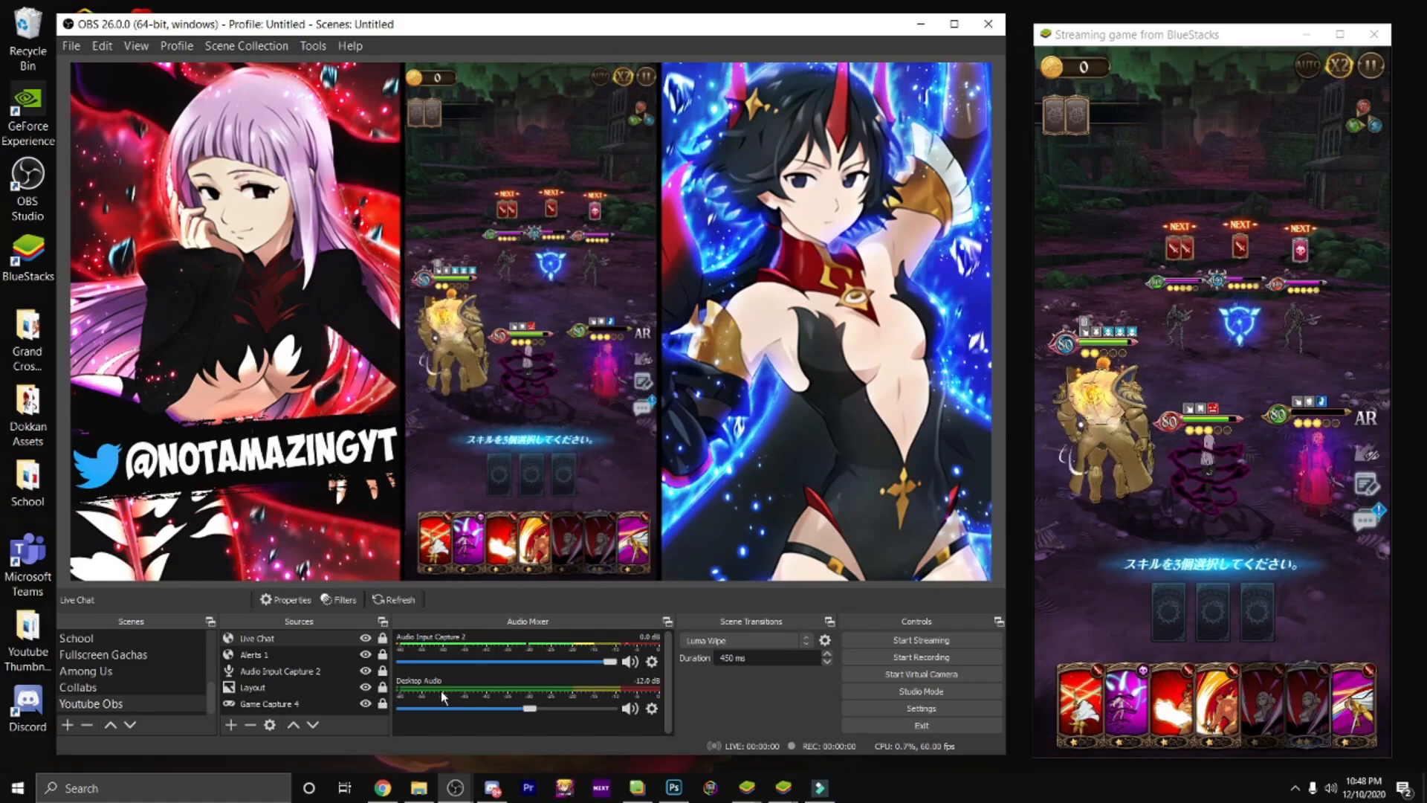
Step: Add a new Media Source with its default name to the scene
click(230, 725)
click(325, 586)
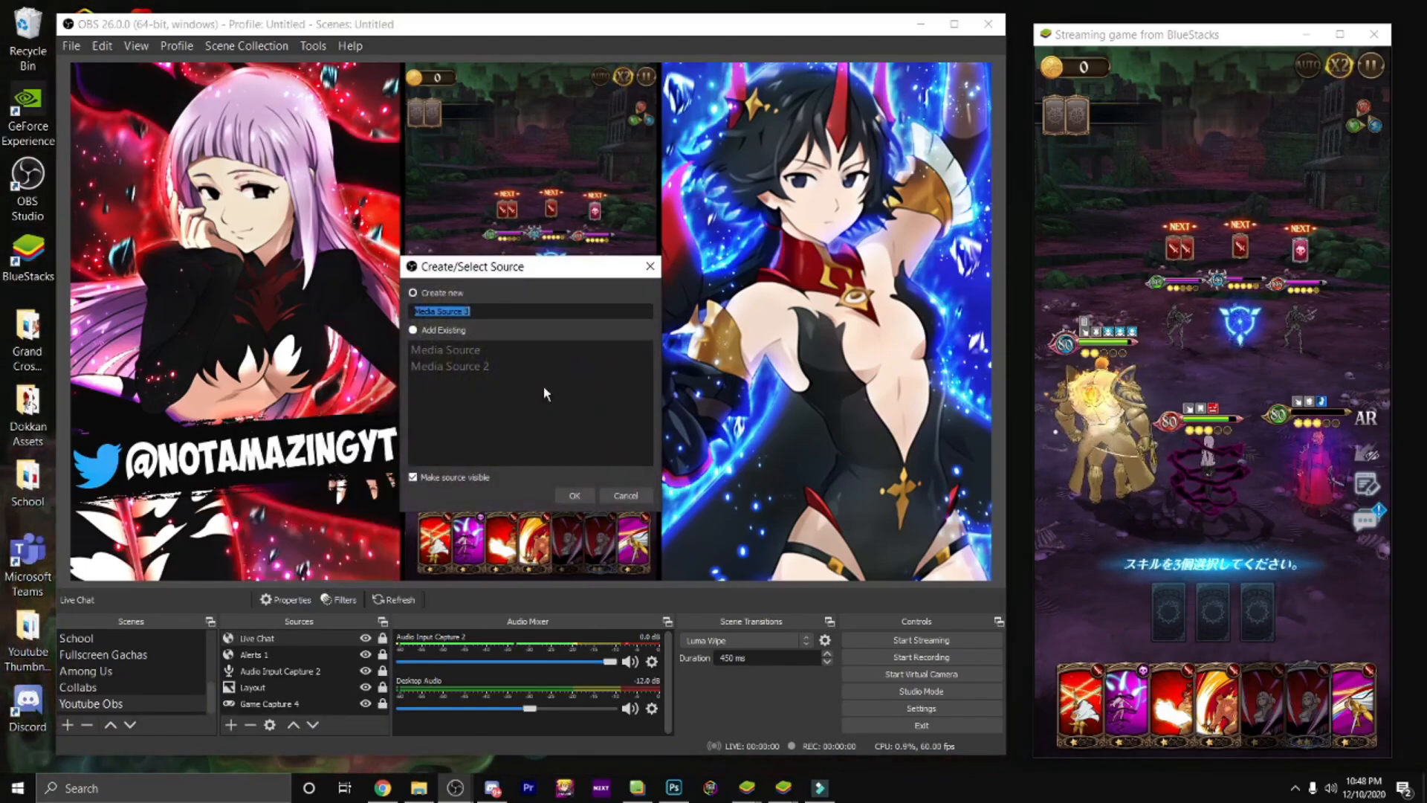
click(574, 495)
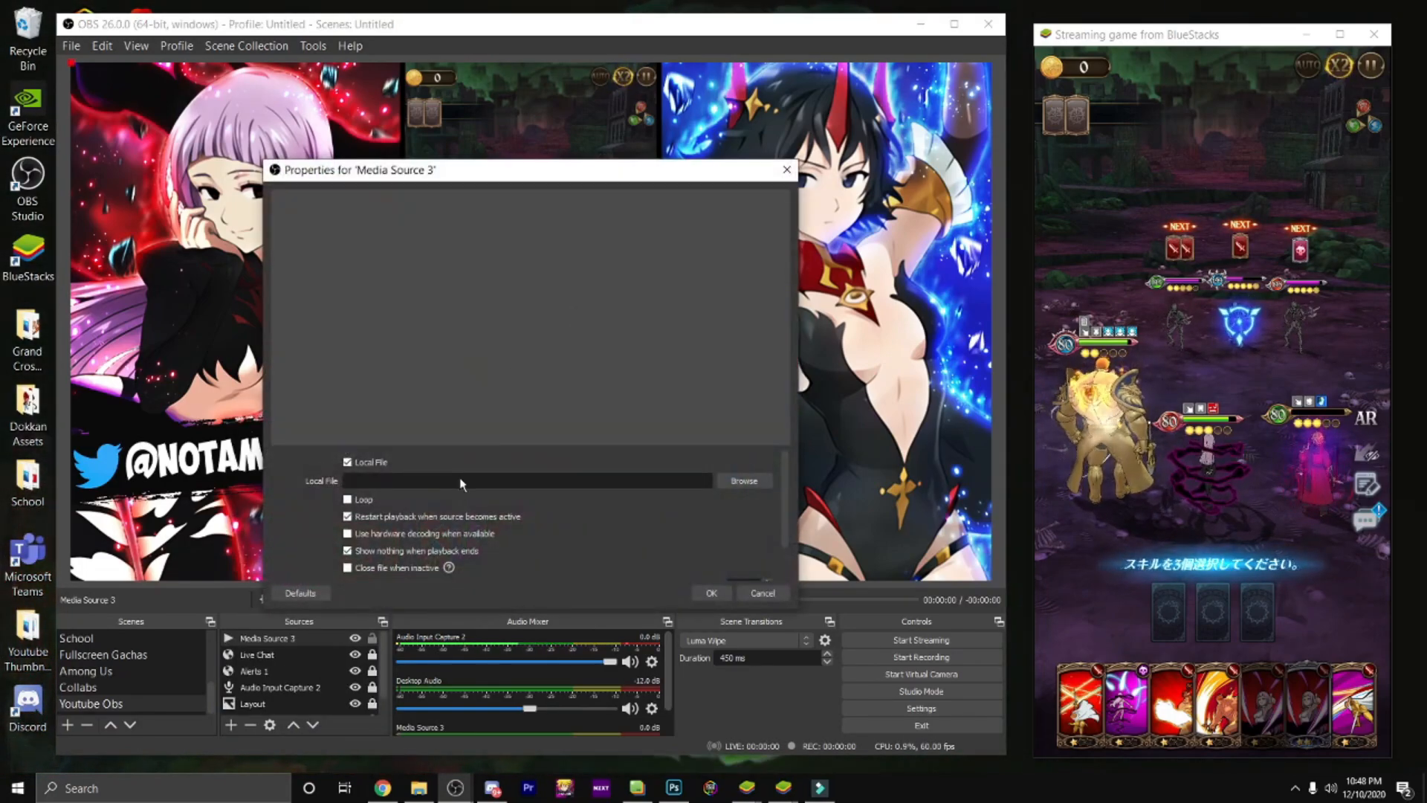
Step: Search Downloads for "dokkan", load "Dokkan Battle Transformation OST - SSJ Trunks (Extended).mp3" into the media source and enable looping
click(745, 482)
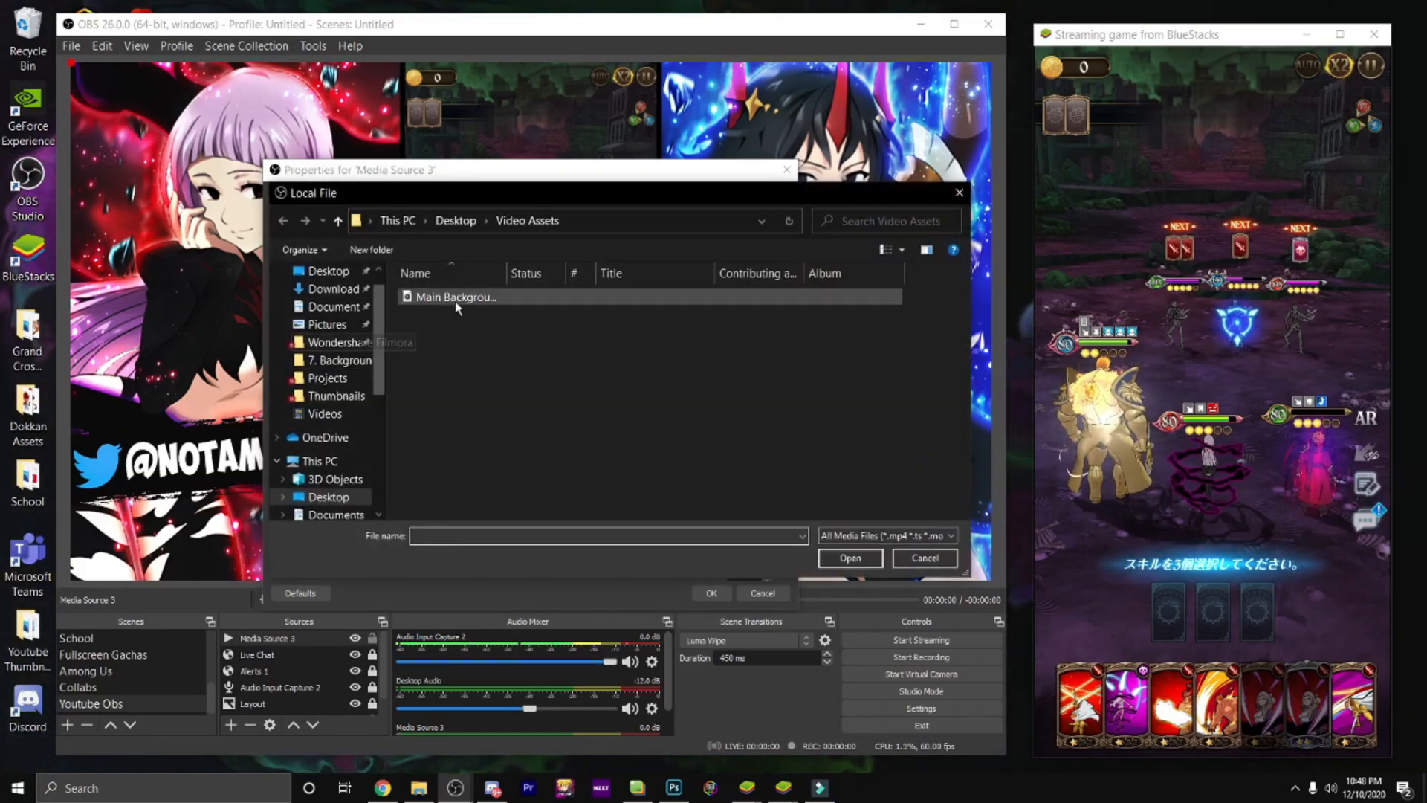
scroll(350, 369, down, 2)
click(336, 479)
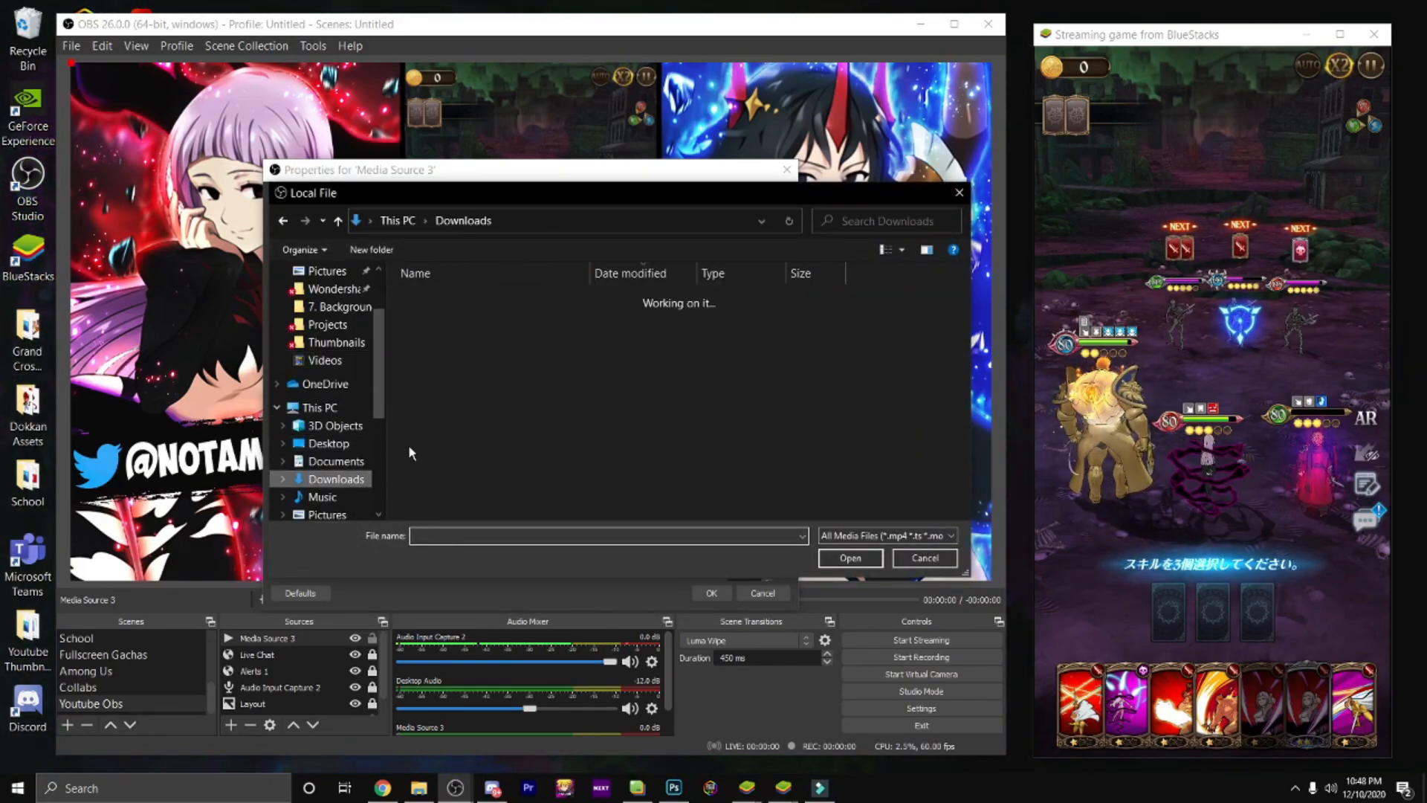
click(843, 222)
text(dokkan)
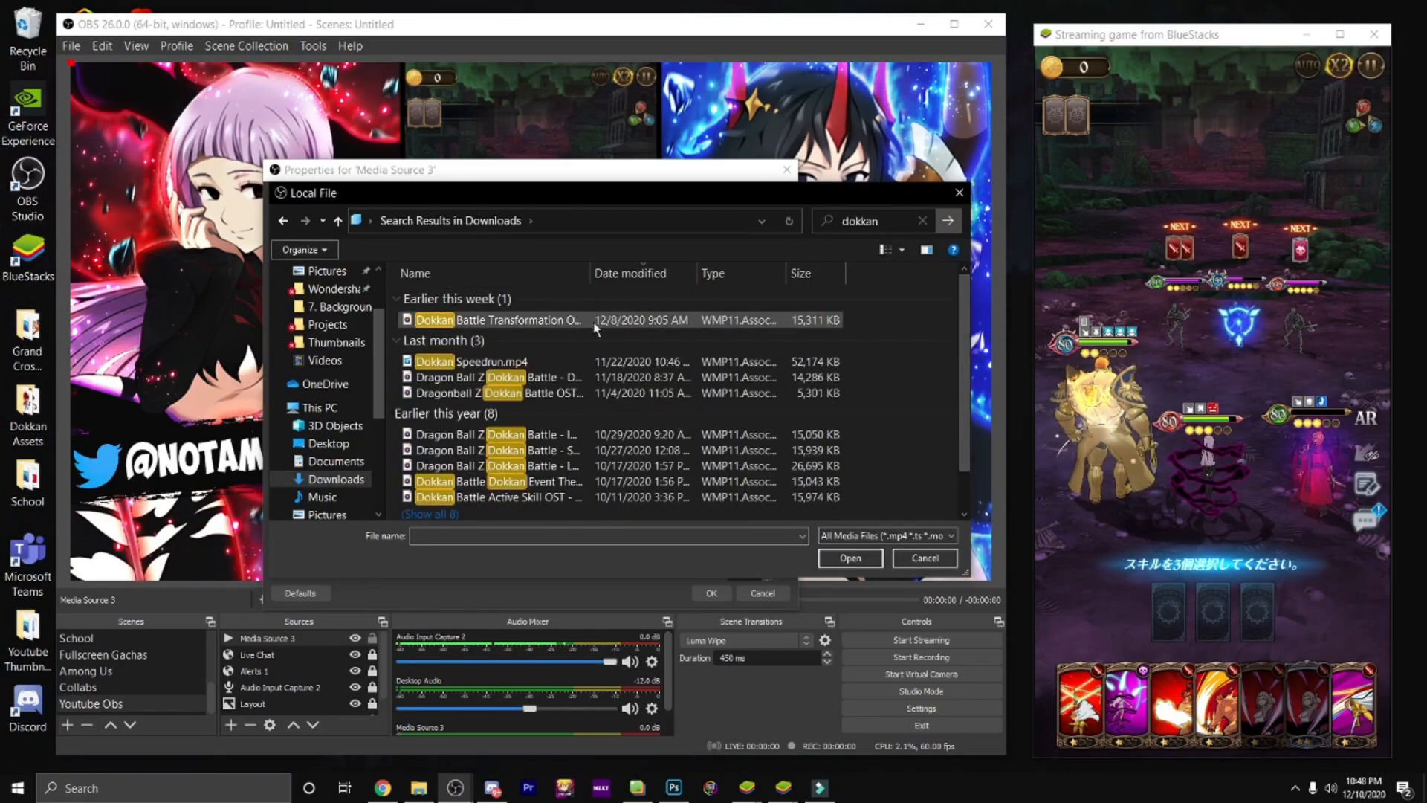
click(596, 321)
click(839, 561)
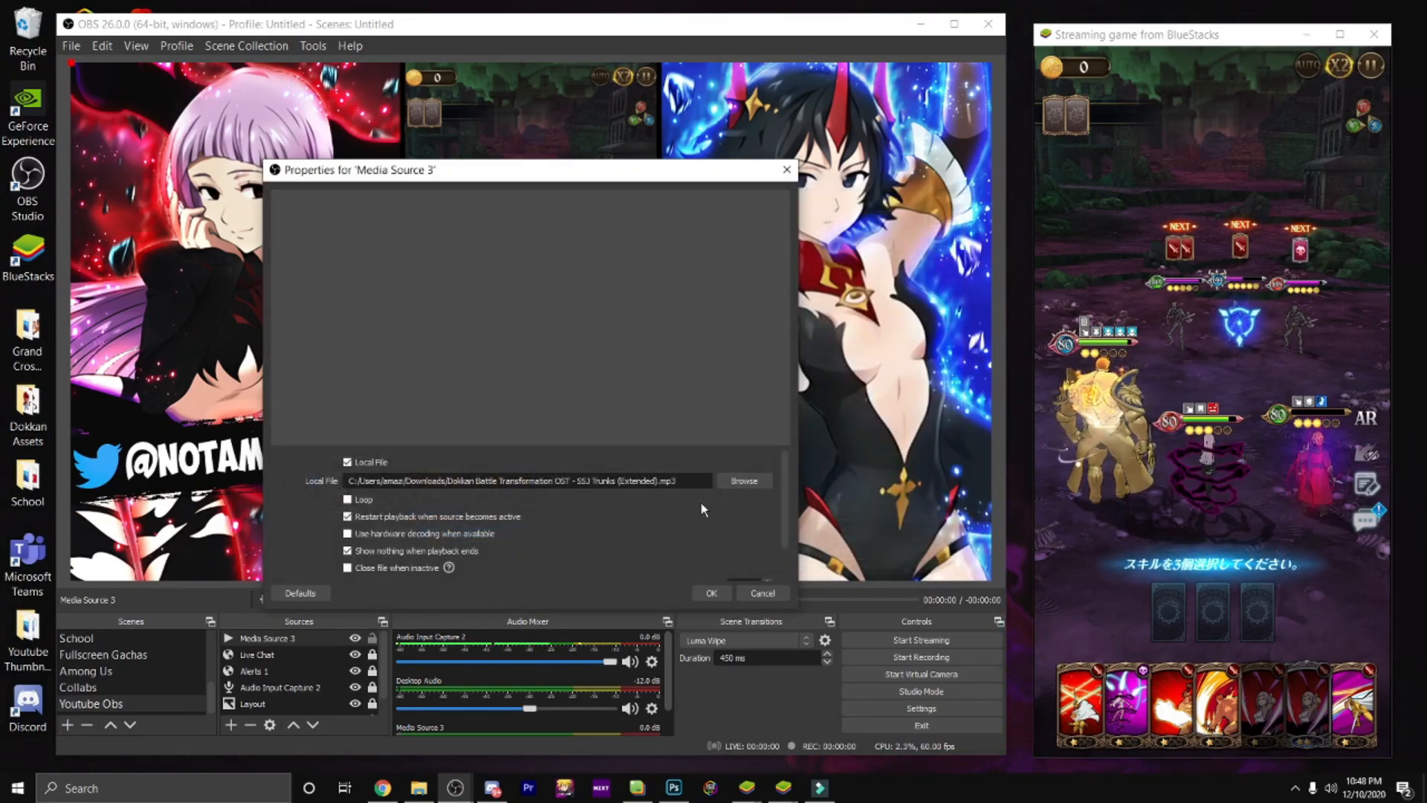
click(712, 592)
Step: Lower the volume of Media Source 3 in the audio mixer to its minimum, -inf dB
scroll(462, 700, down, 1)
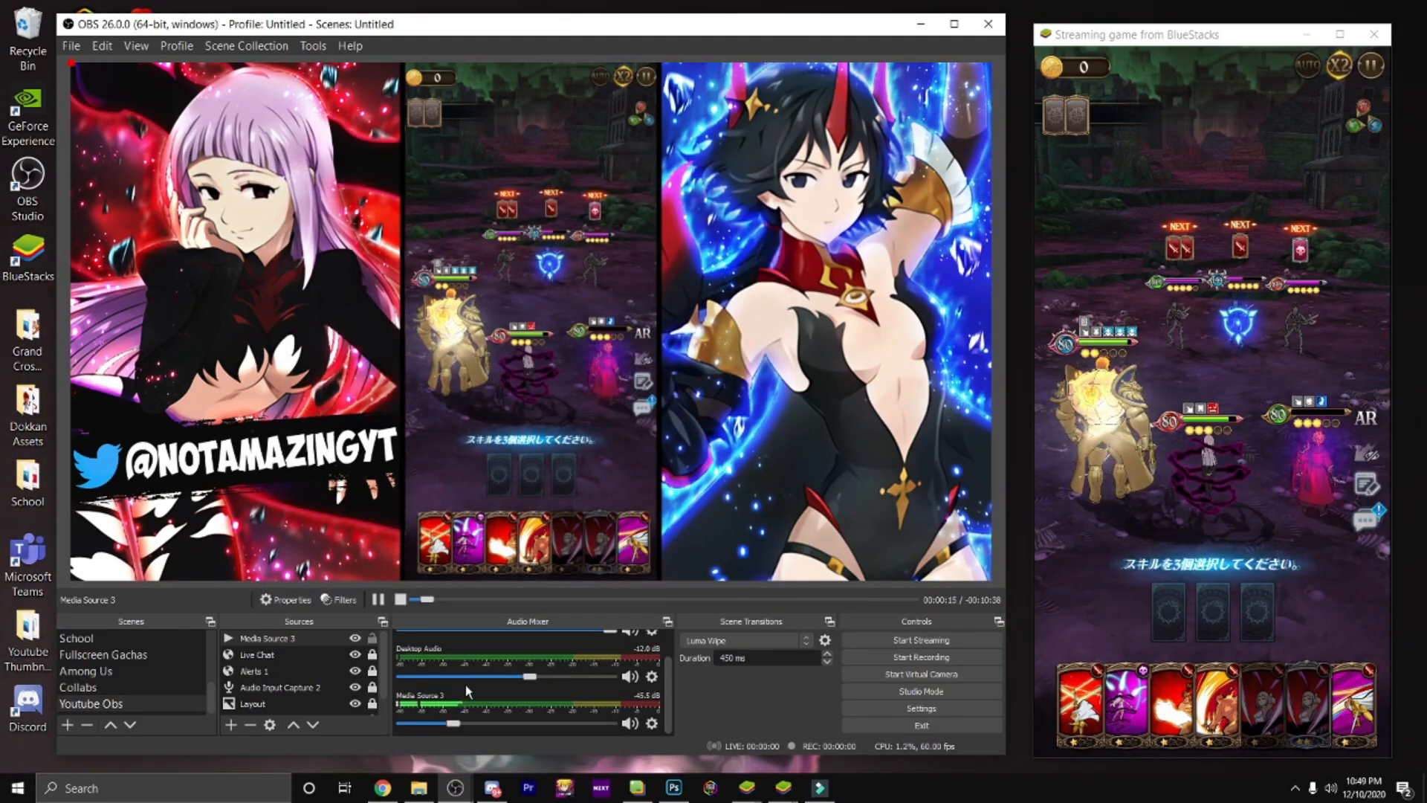
scroll(465, 685, up, 2)
scroll(466, 691, down, 1)
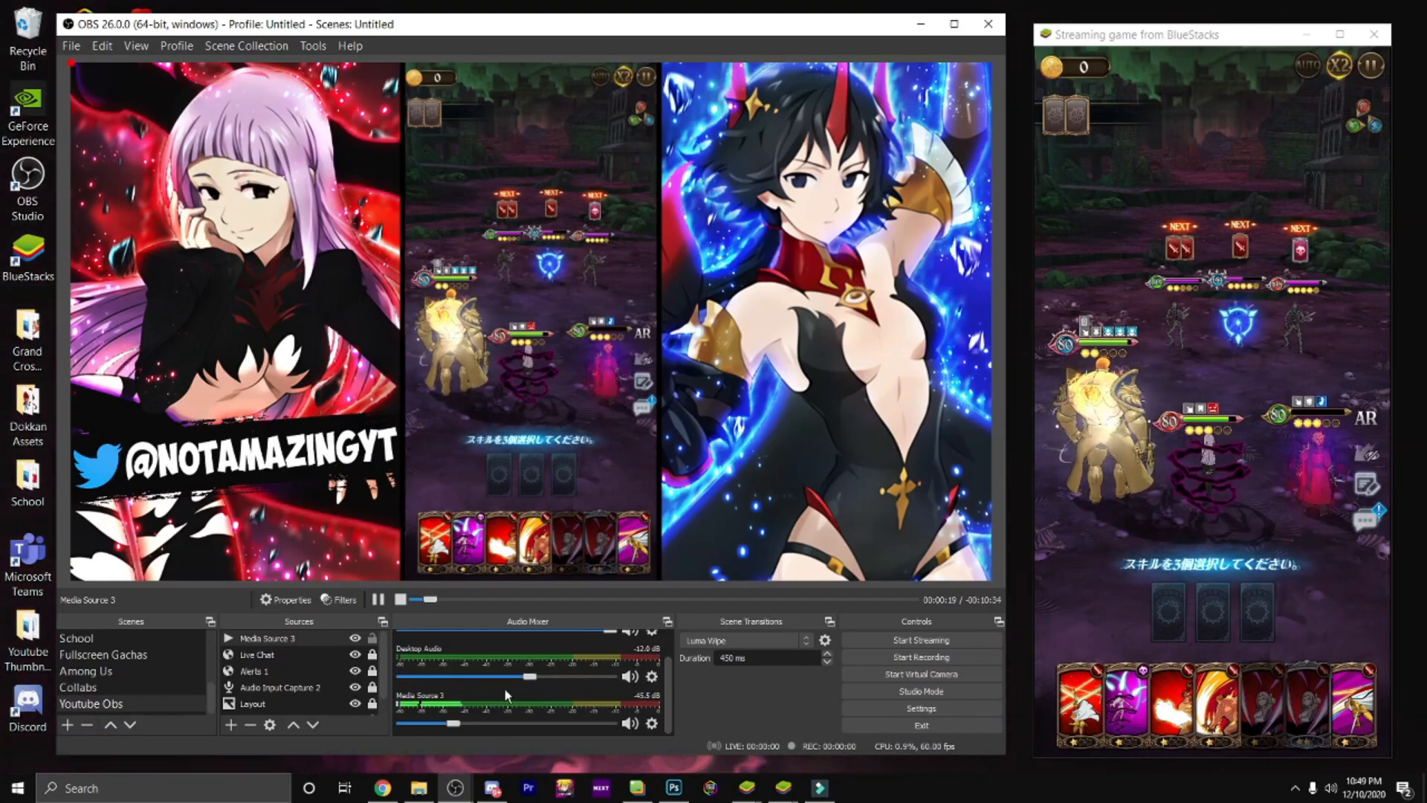
drag(454, 723, 387, 720)
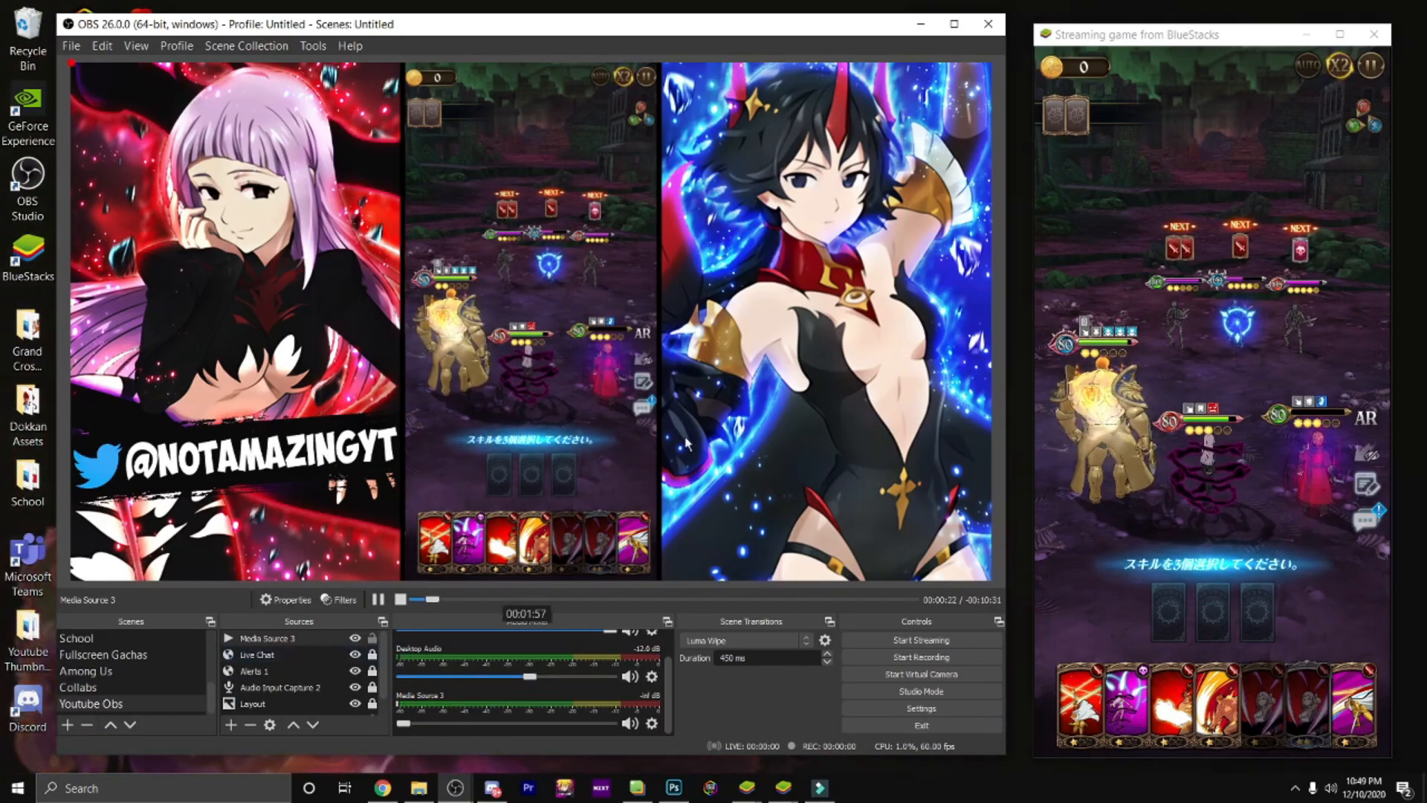